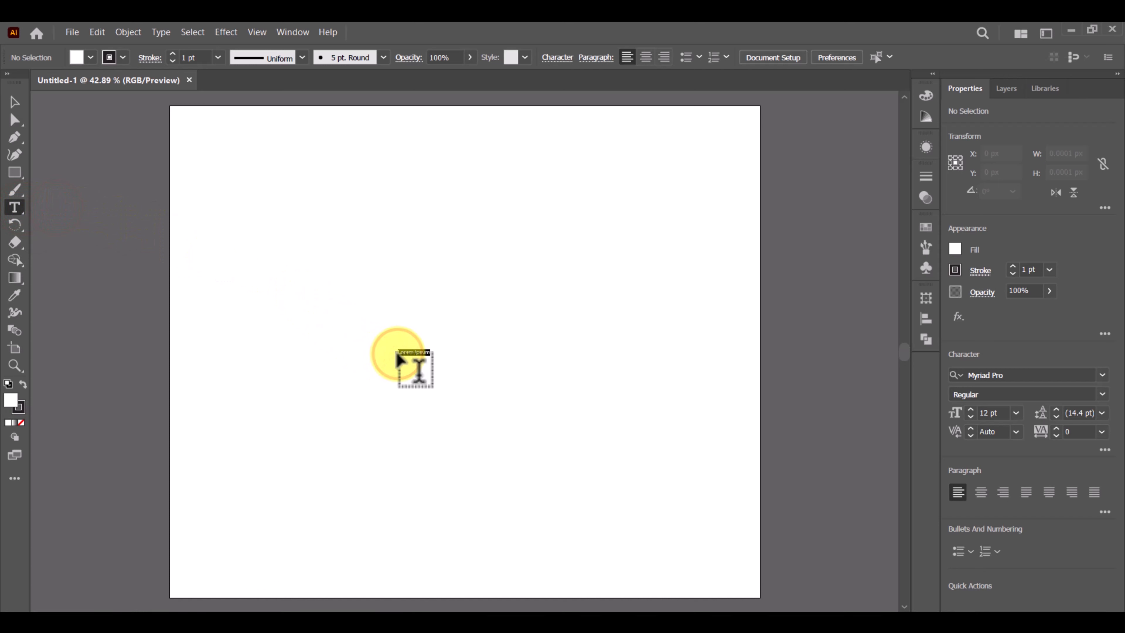
Add the text "AMC" to the artboard, enlarging it to about 402 pt.
click(397, 355)
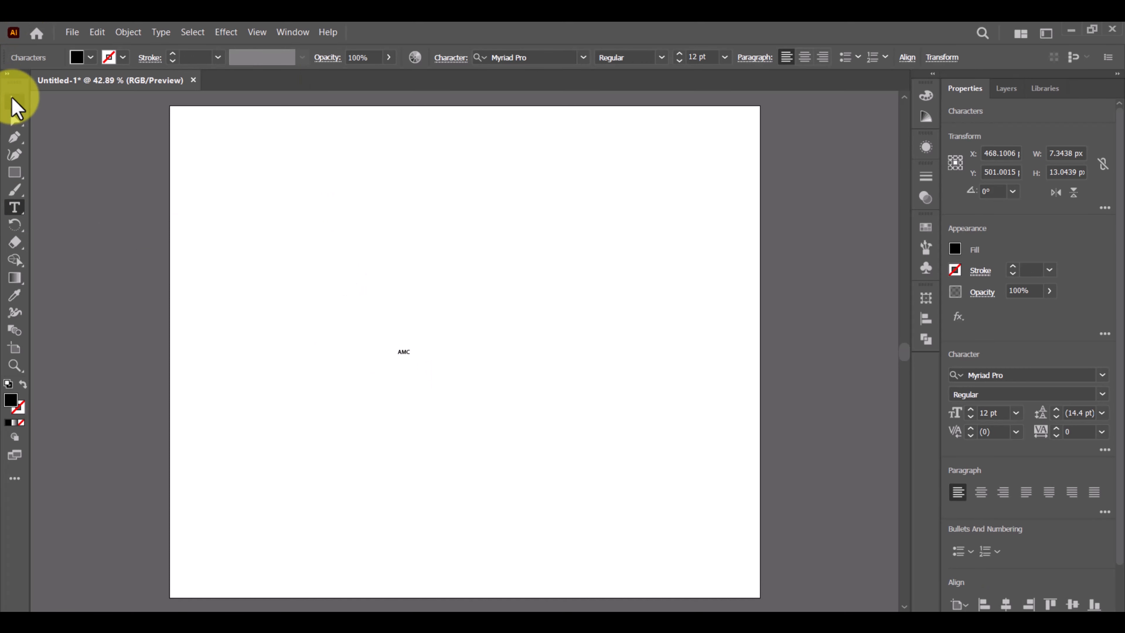
click(12, 99)
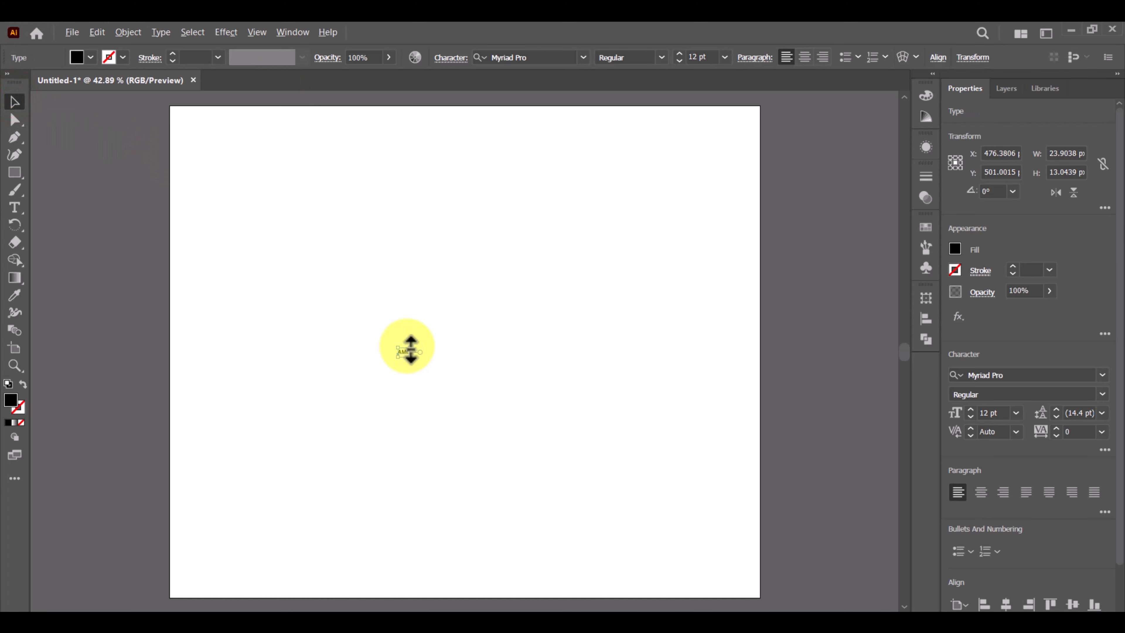
drag(444, 323, 635, 218)
click(422, 368)
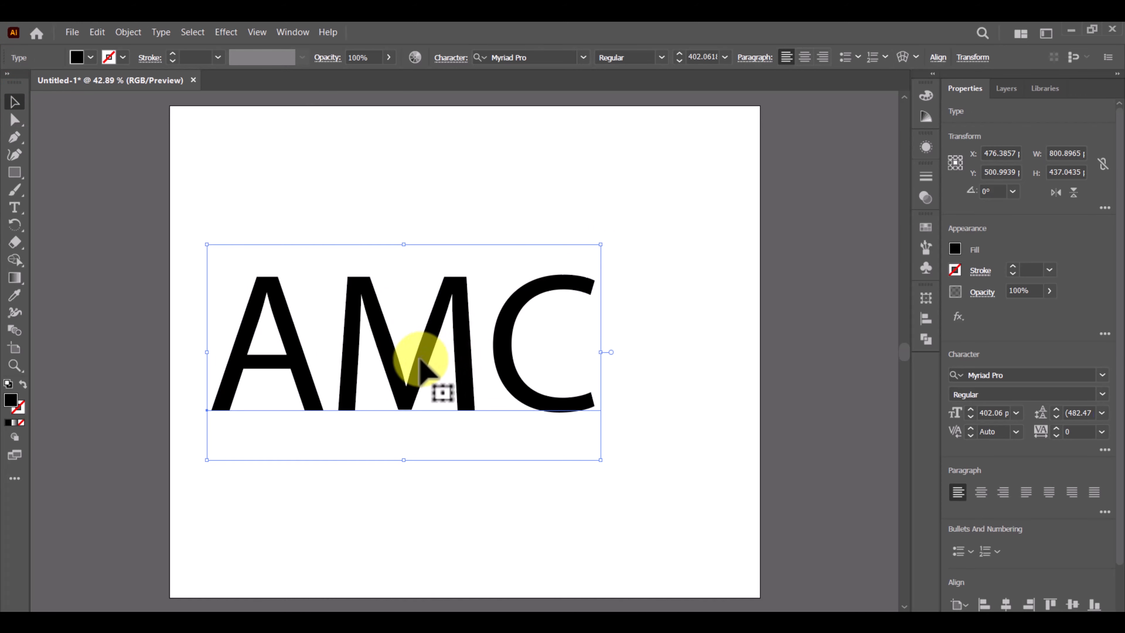
drag(484, 326, 451, 308)
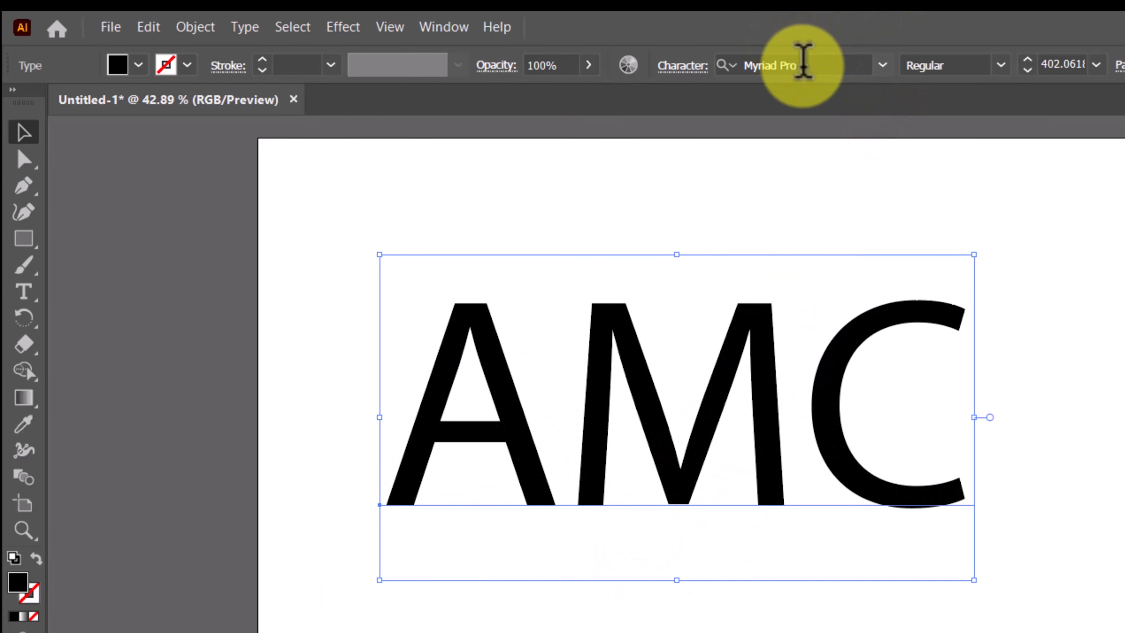
Change the AMC text's font to Abel Regular and move the text into the upper middle of the artboard.
click(802, 65)
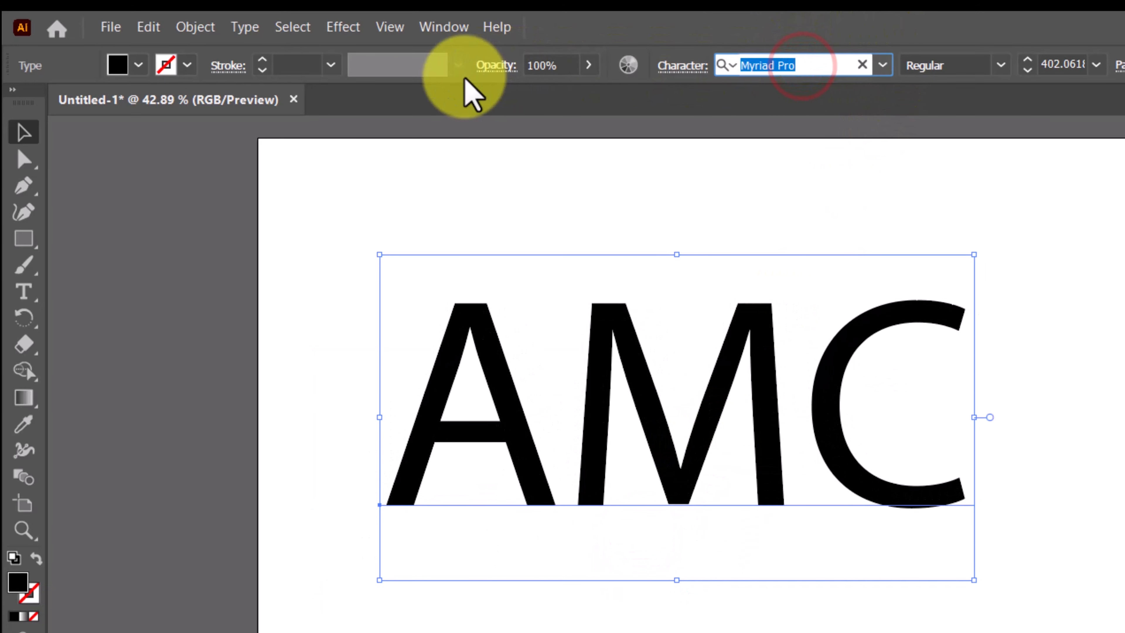
text(abel)
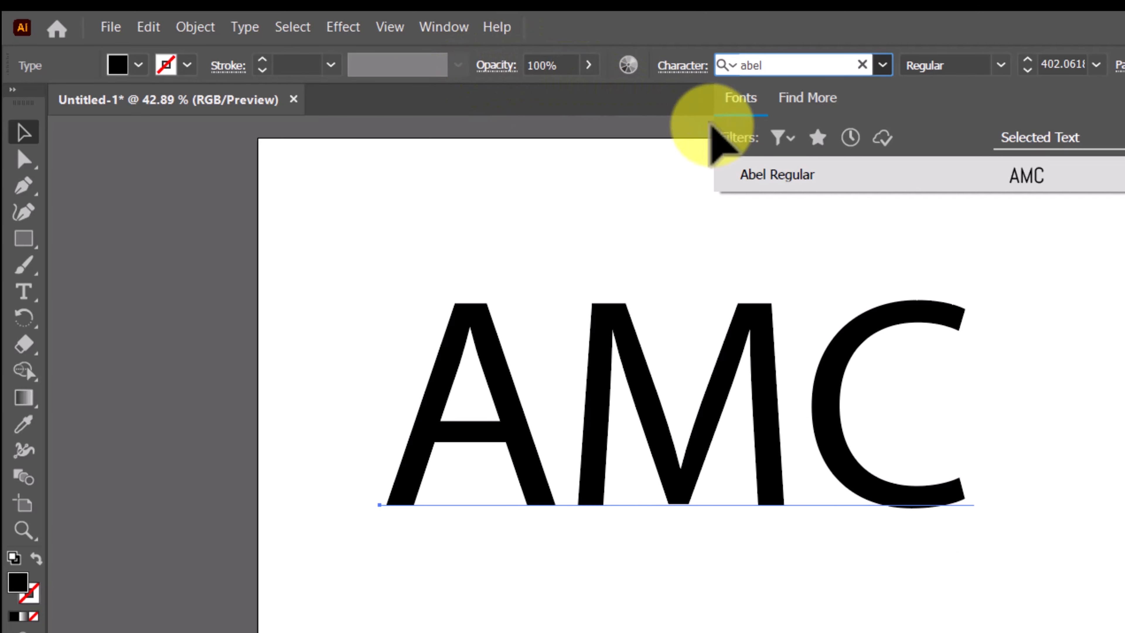
click(797, 176)
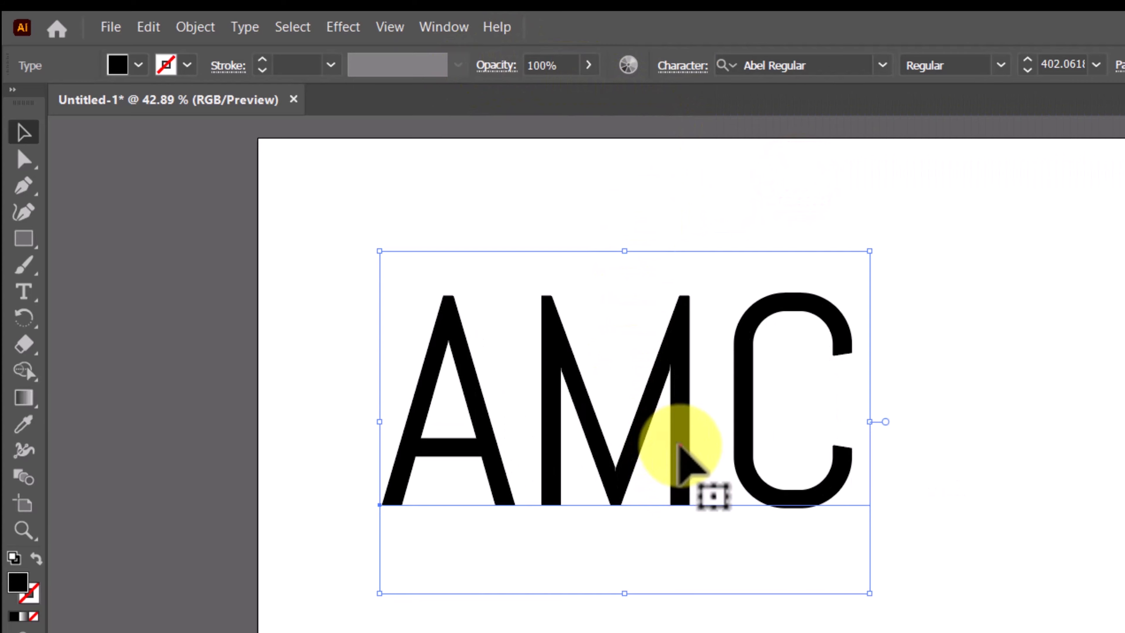
drag(671, 441, 721, 430)
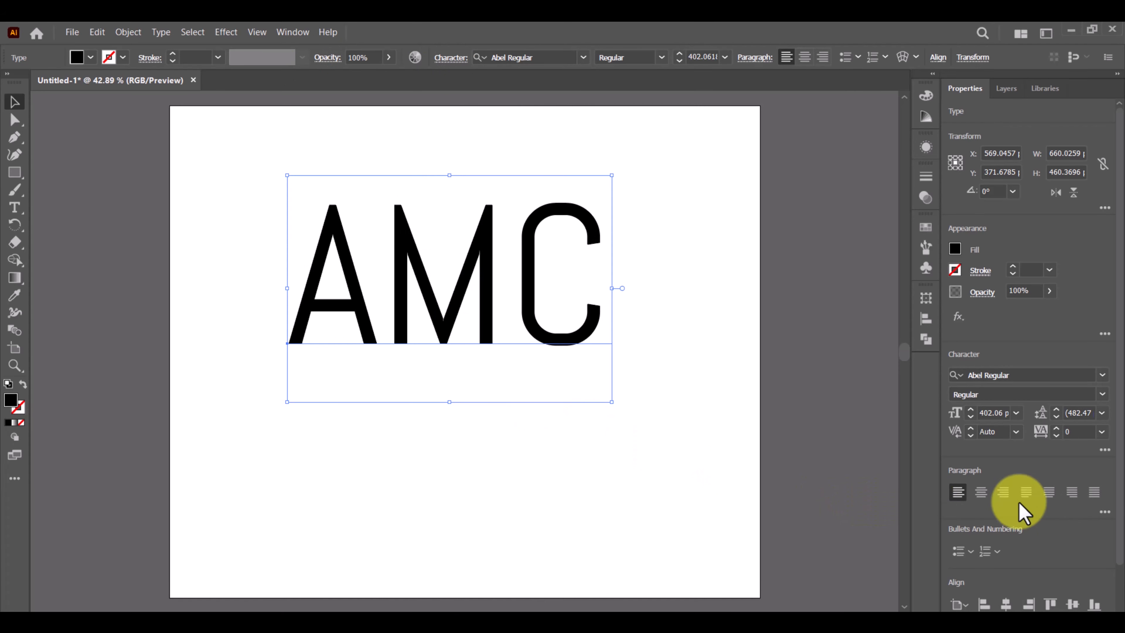
Convert the AMC text to outlines and ungroup the letters.
scroll(1092, 474, down, 2)
click(1003, 609)
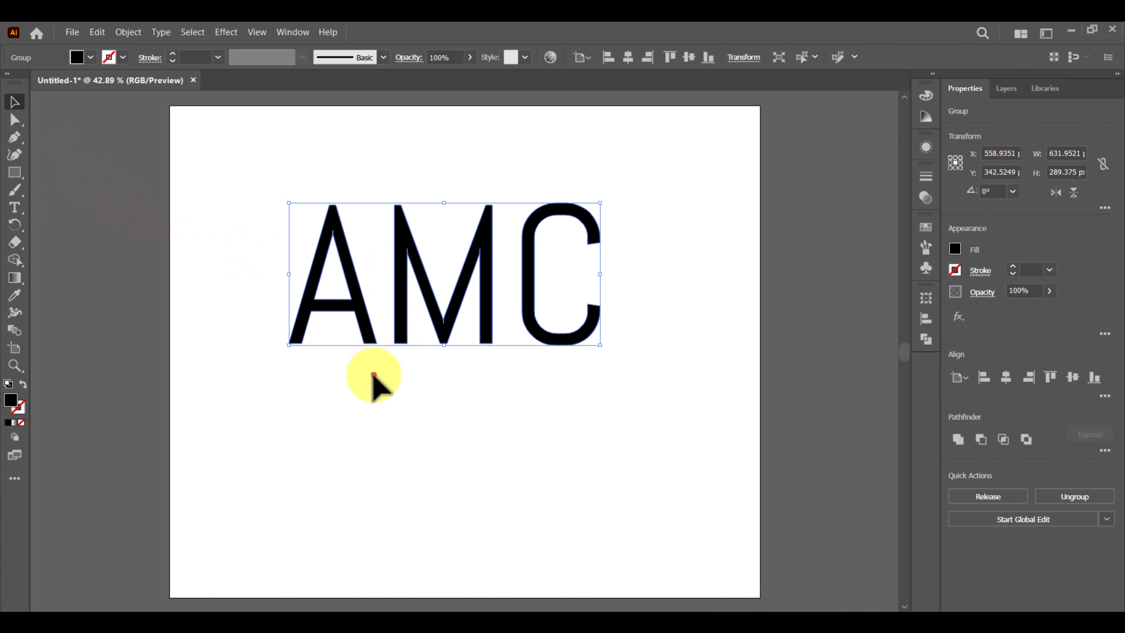
click(373, 376)
right_click(419, 266)
click(474, 432)
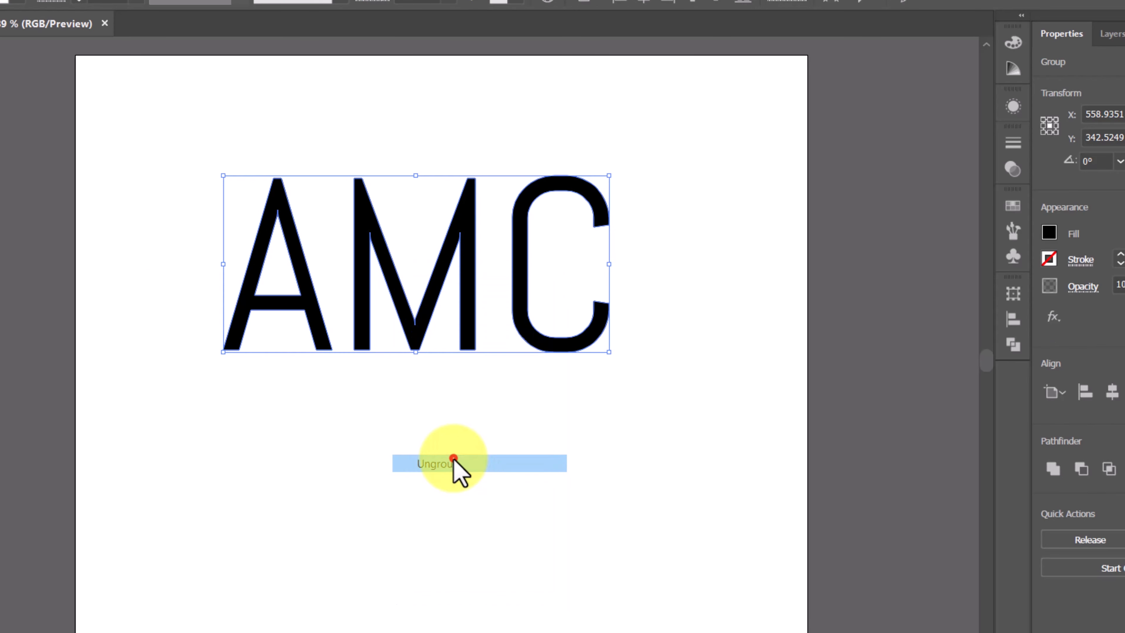
Tighten the letter spacing by moving the M closer to the A and the C closer to the M.
click(394, 279)
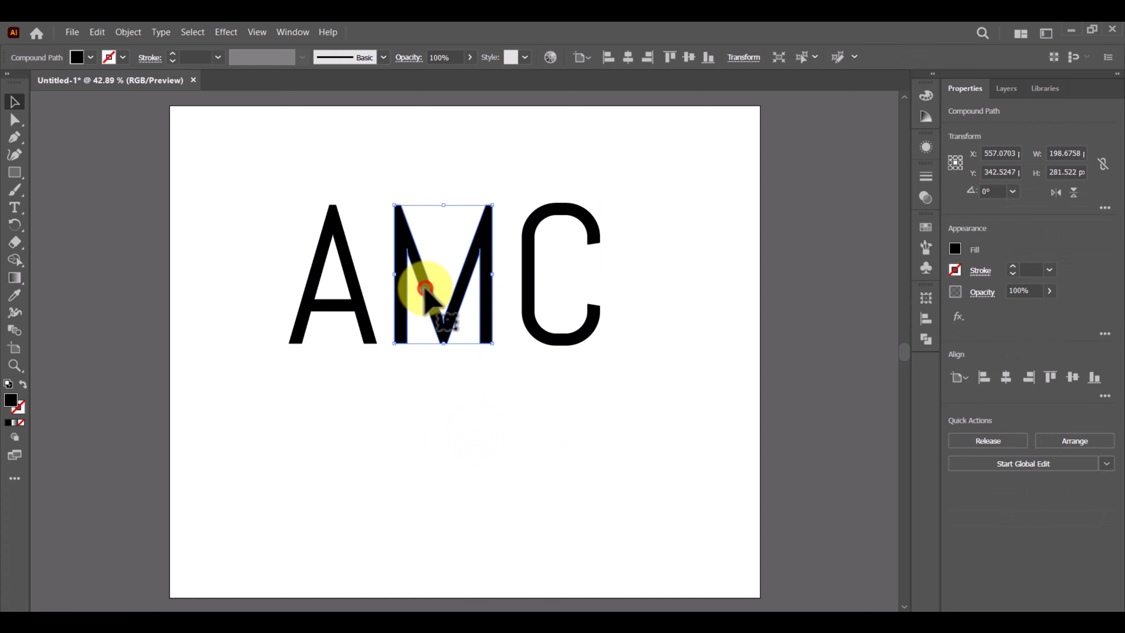
drag(424, 288, 411, 288)
drag(527, 312, 492, 320)
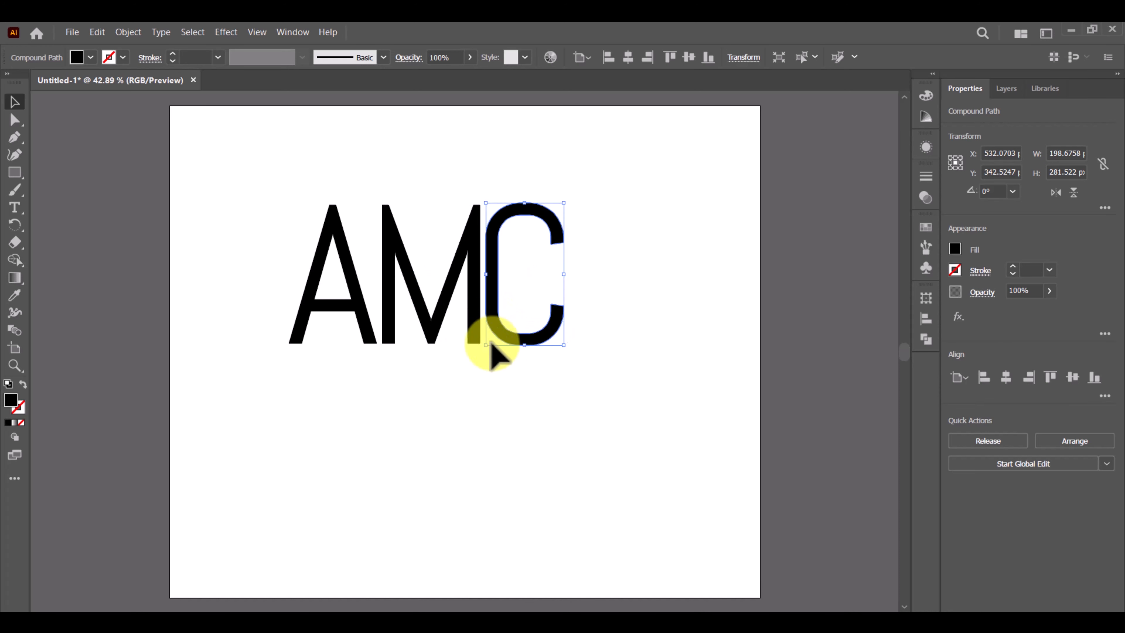
click(494, 442)
Shift all three letters together slightly to the right so they sit nearer the artboard's centre.
click(422, 483)
drag(229, 171, 682, 406)
drag(472, 336, 488, 336)
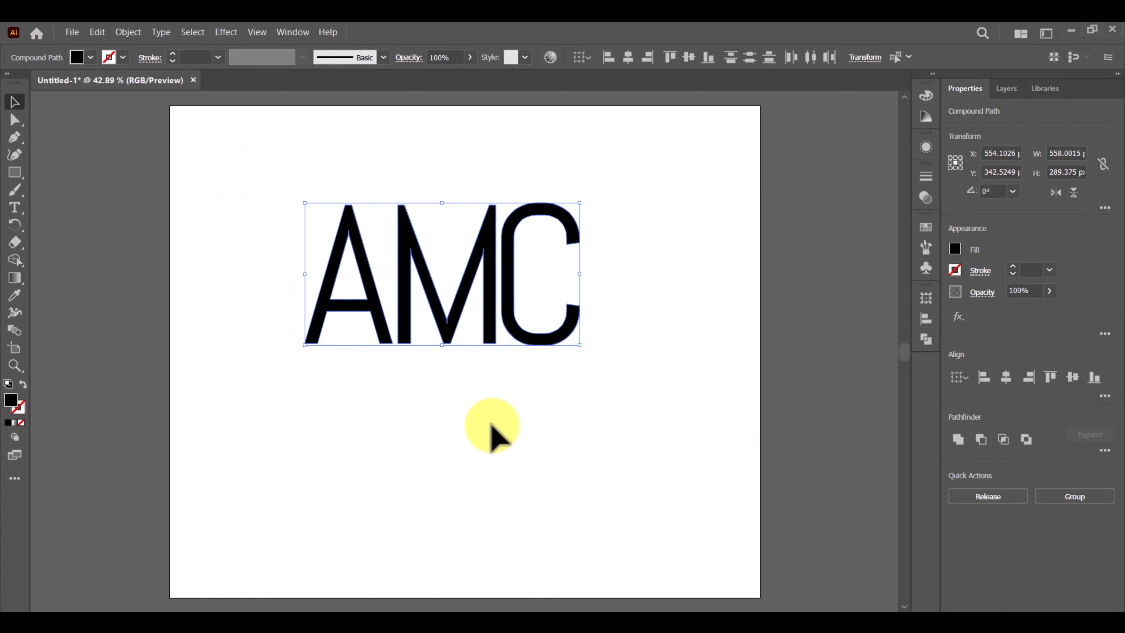
click(492, 425)
Draw a black upright rectangle about 26 by 55 px to the right of the letter C and nudge it upward.
key(z)
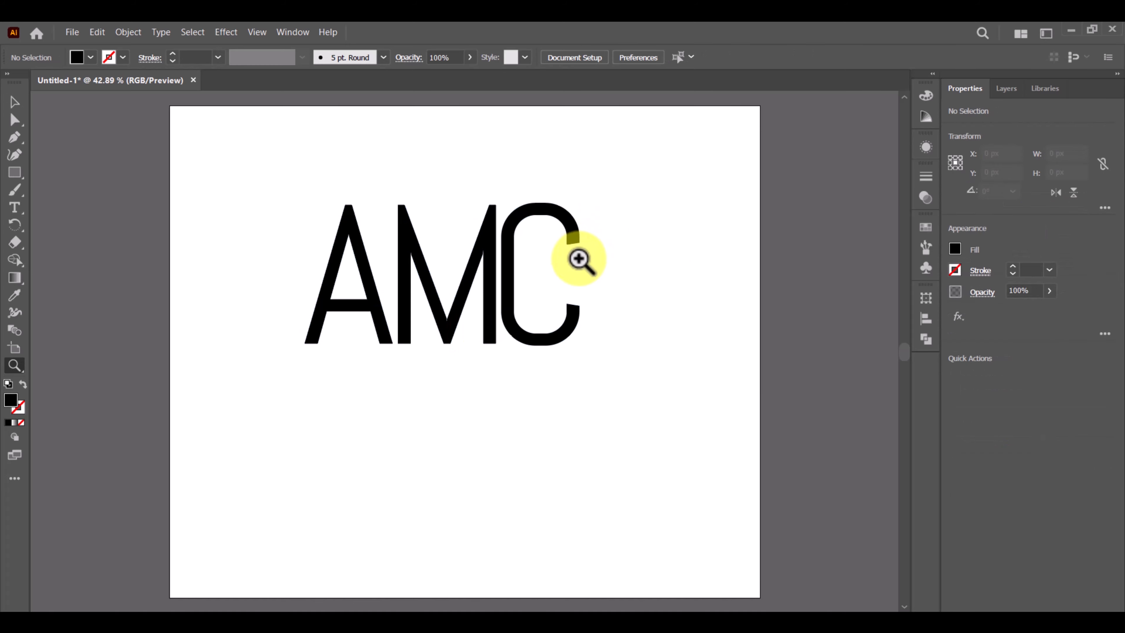
click(576, 260)
click(468, 319)
click(437, 427)
click(417, 324)
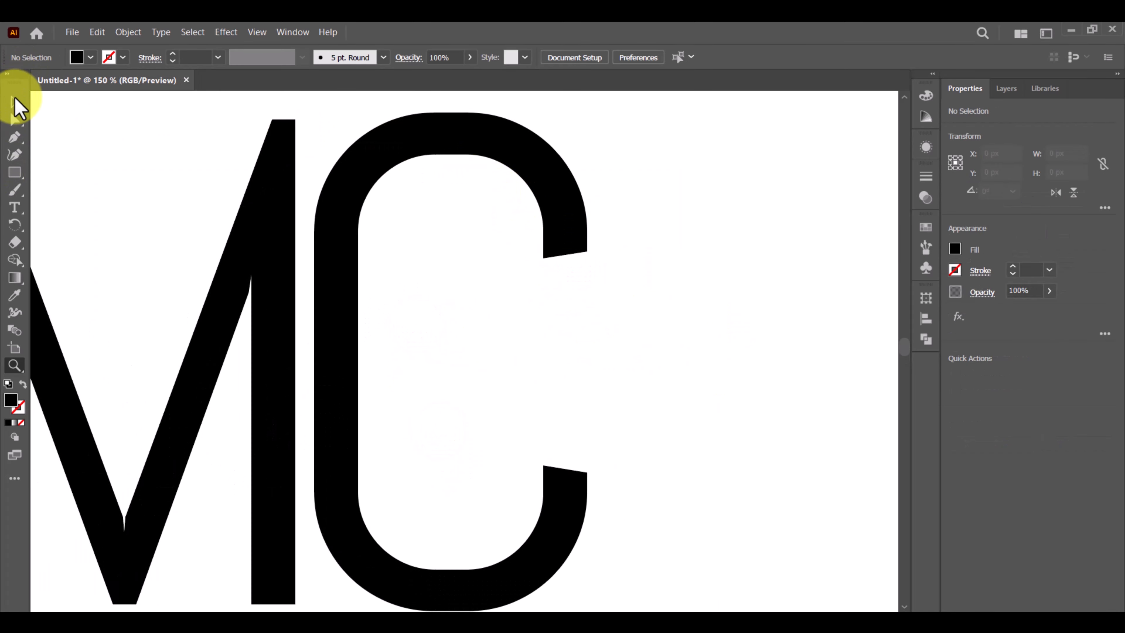
click(14, 101)
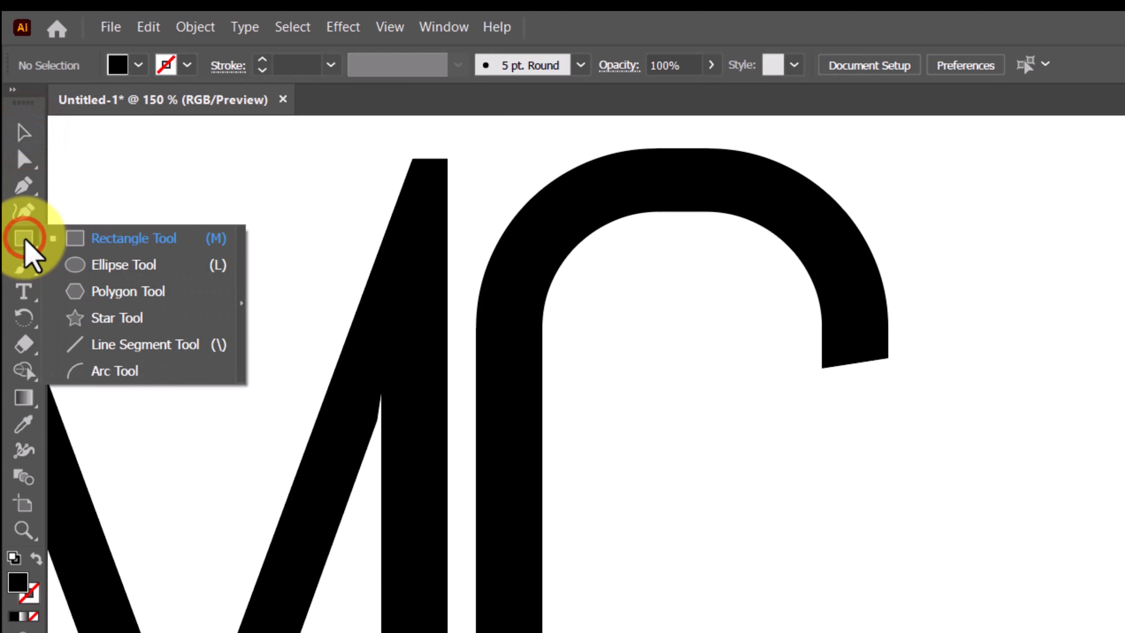
click(91, 239)
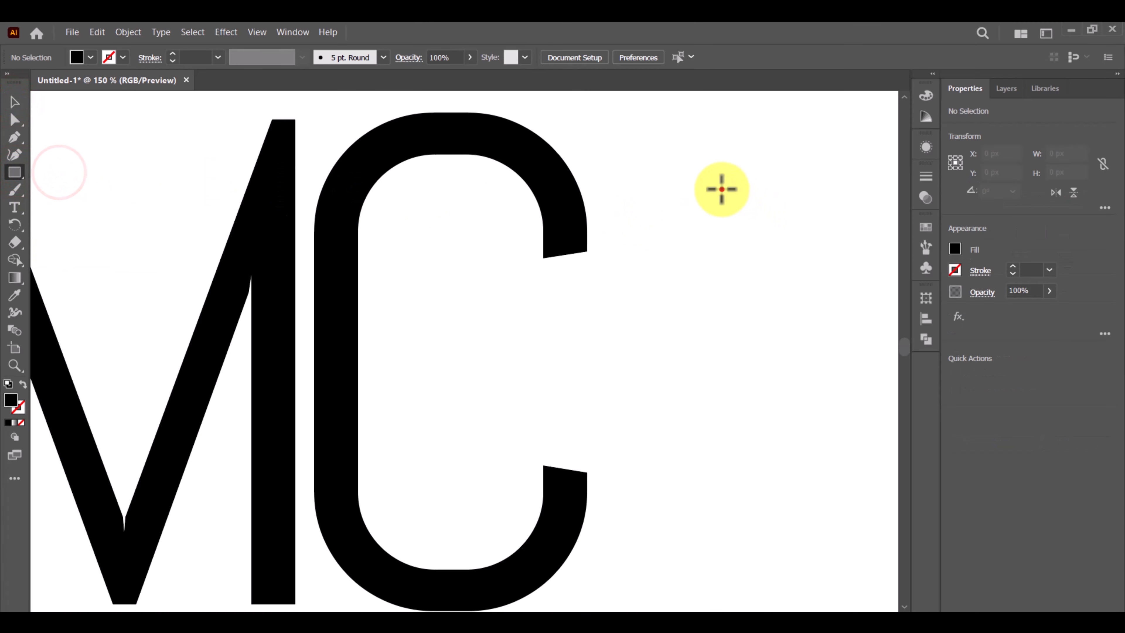
drag(722, 189, 766, 285)
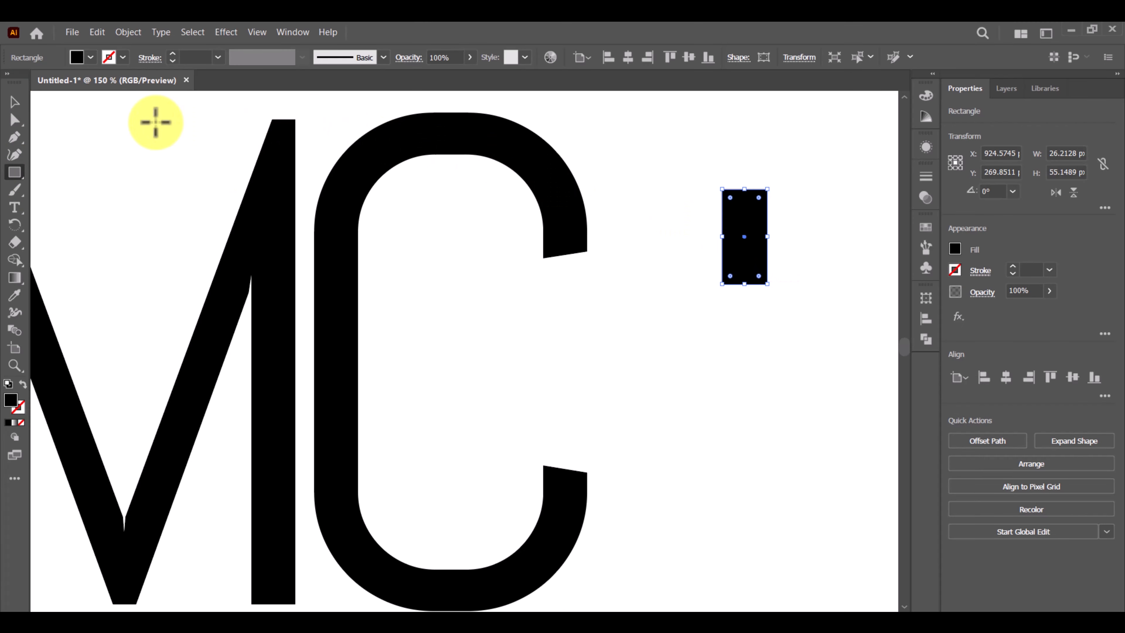
click(673, 320)
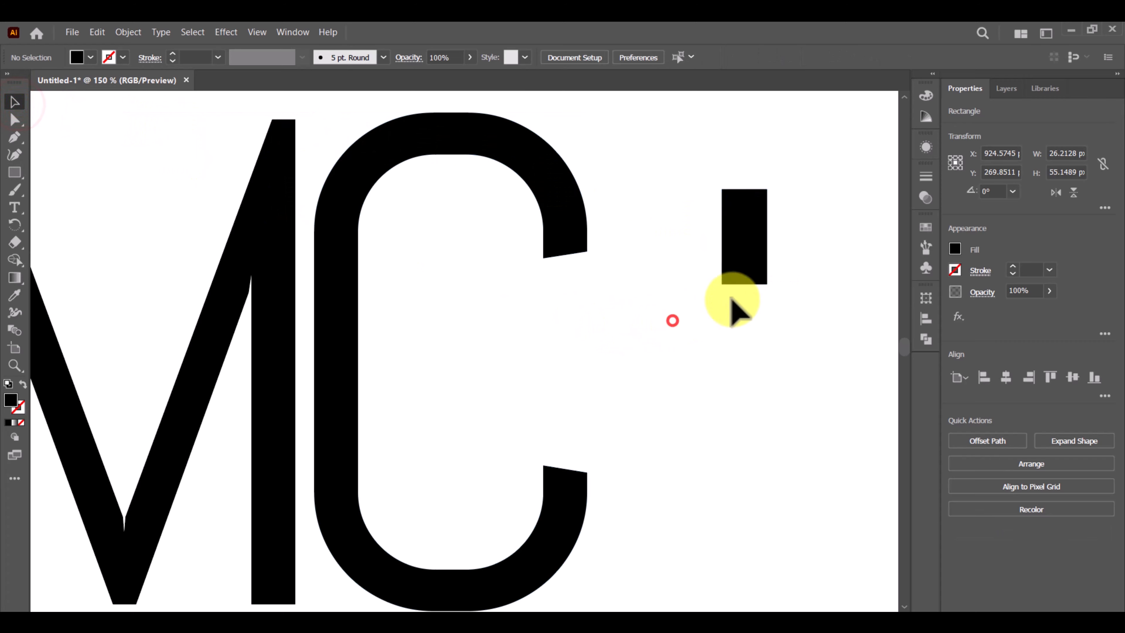
drag(756, 258, 756, 232)
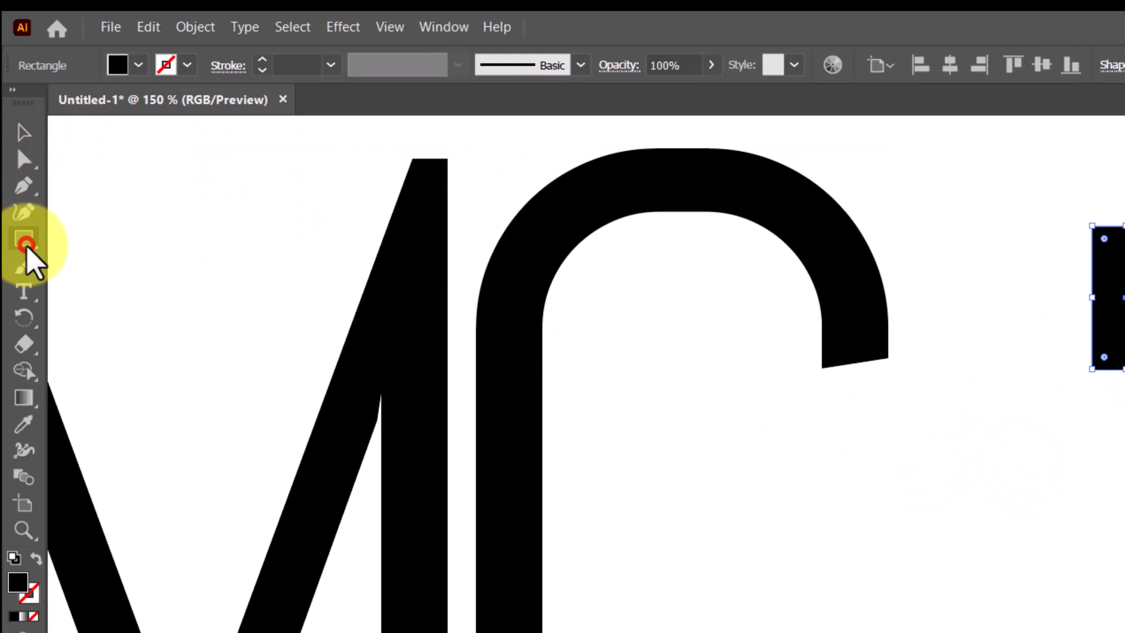
Create a six-sided polygon with a 50 px radius below the small rectangle.
click(15, 172)
click(117, 297)
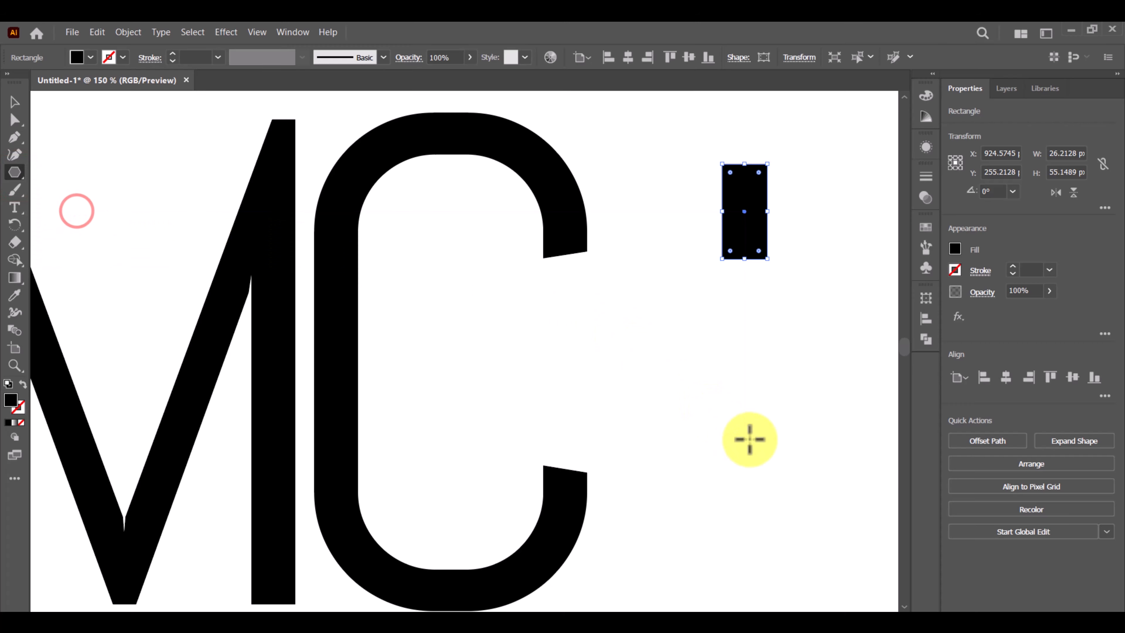
click(750, 439)
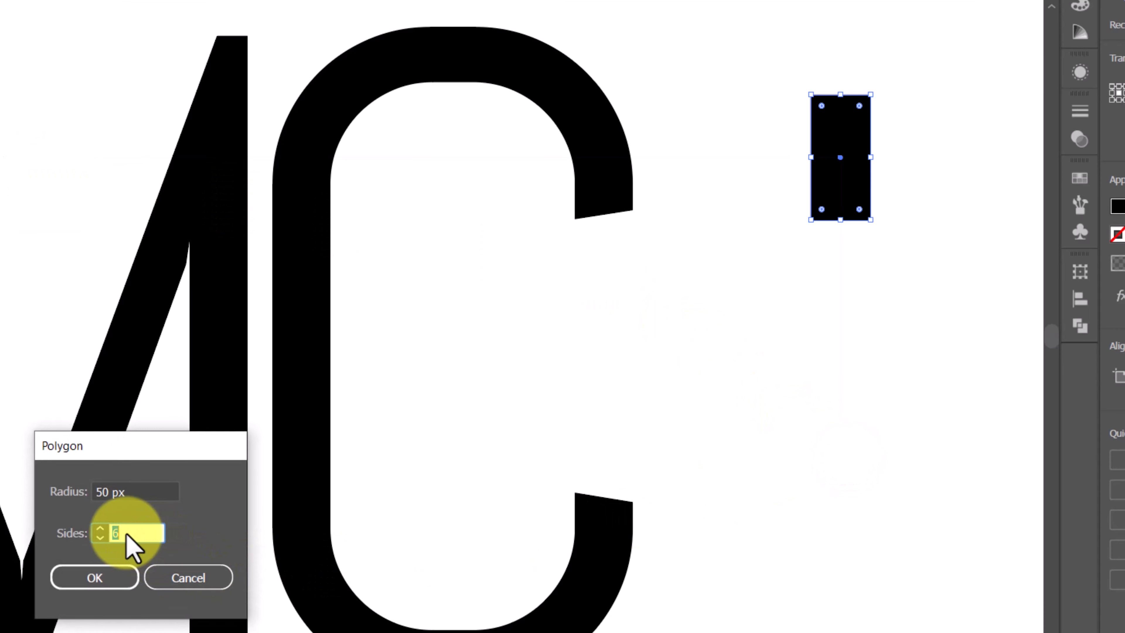
click(198, 527)
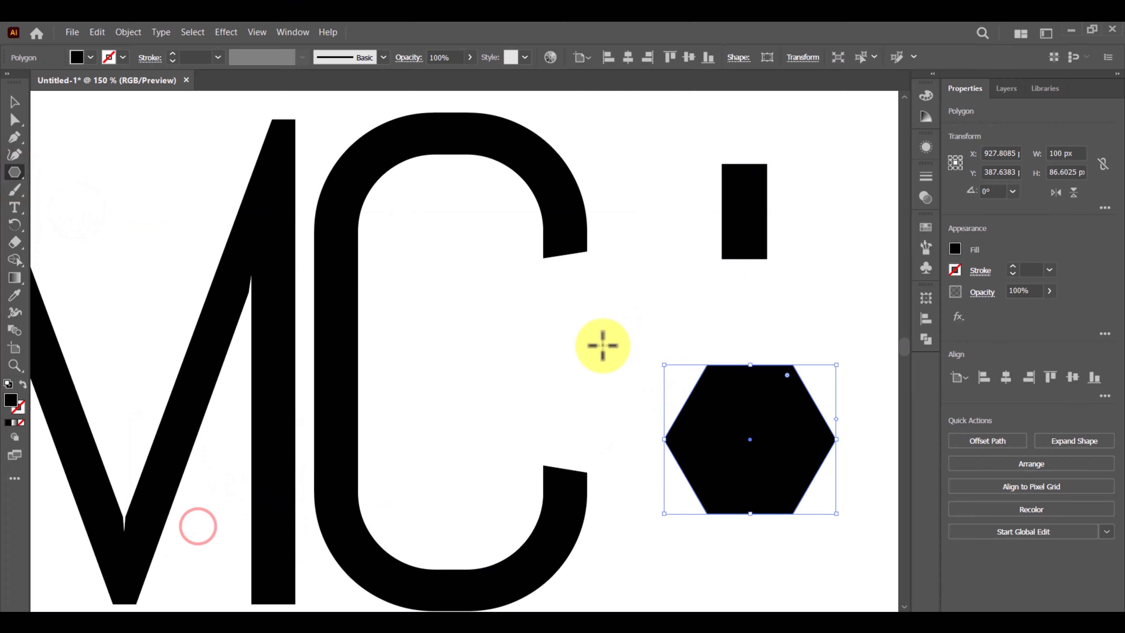
Rotate the hexagon so a corner points up, scale it to about 53 by 61 px and reposition it below the rectangle.
click(14, 101)
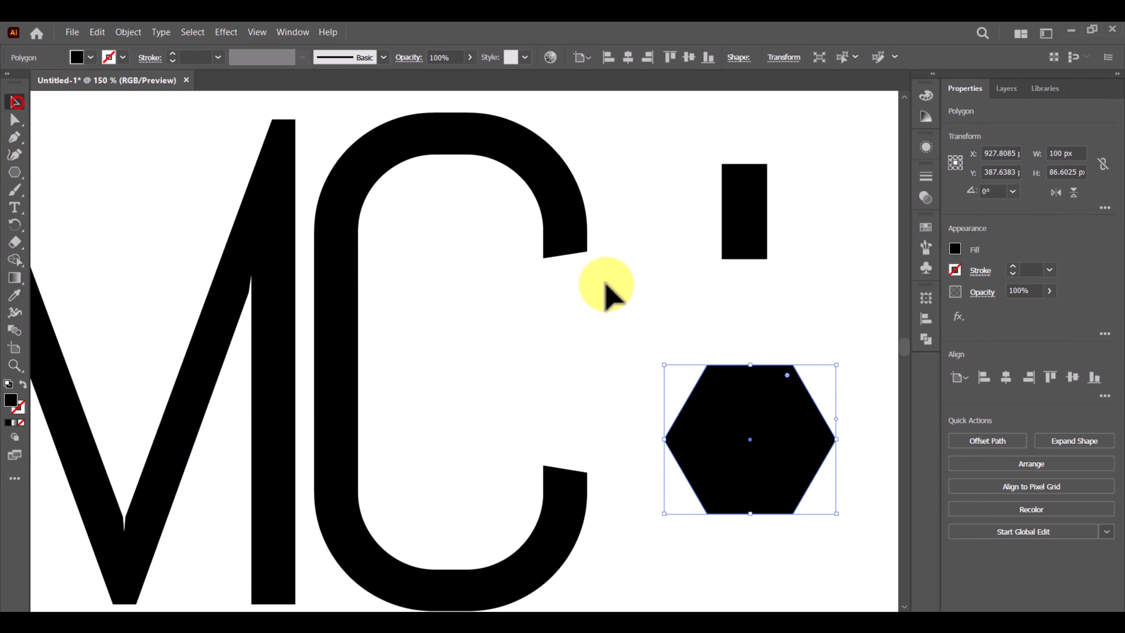
drag(841, 363, 809, 512)
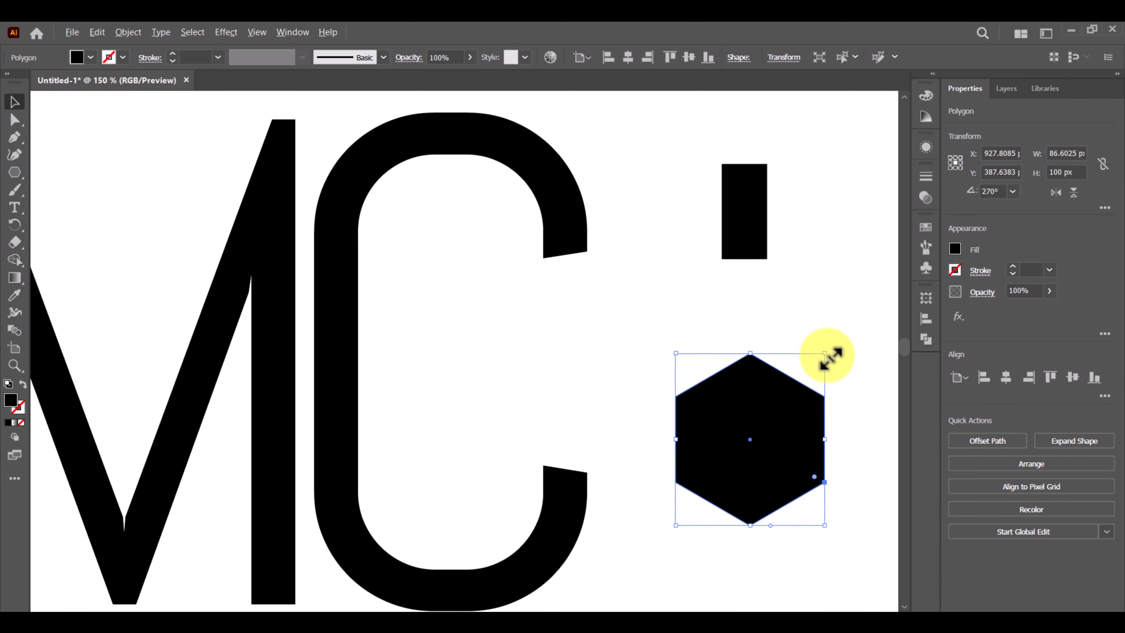
drag(830, 358, 744, 448)
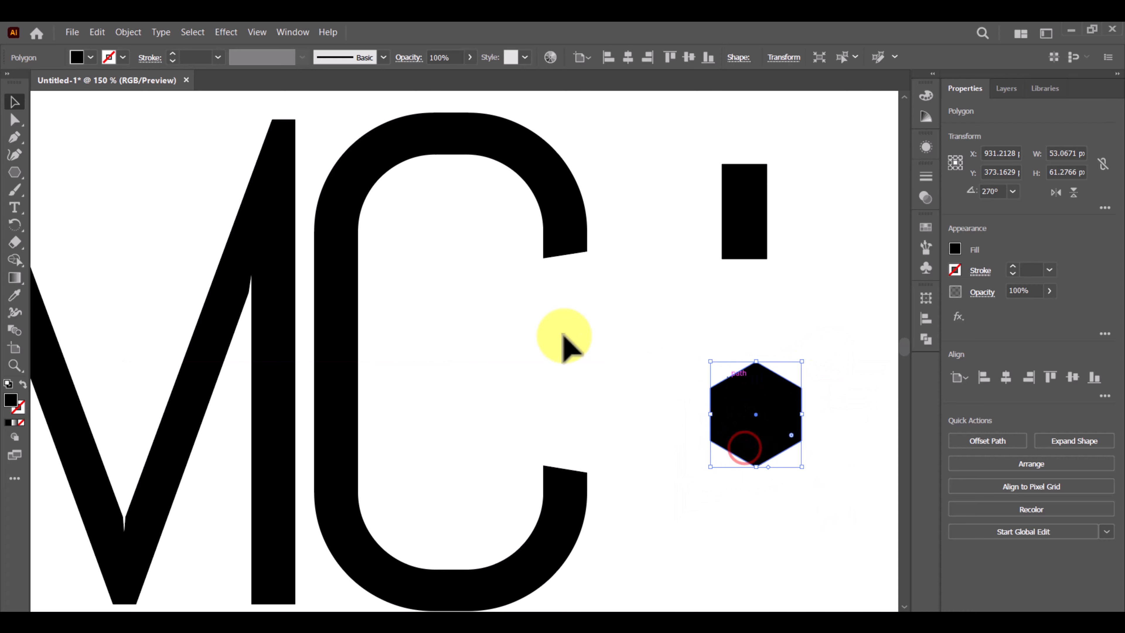
Round all the hexagon's corners to about 10 px and move it slightly farther below the rectangle.
click(20, 120)
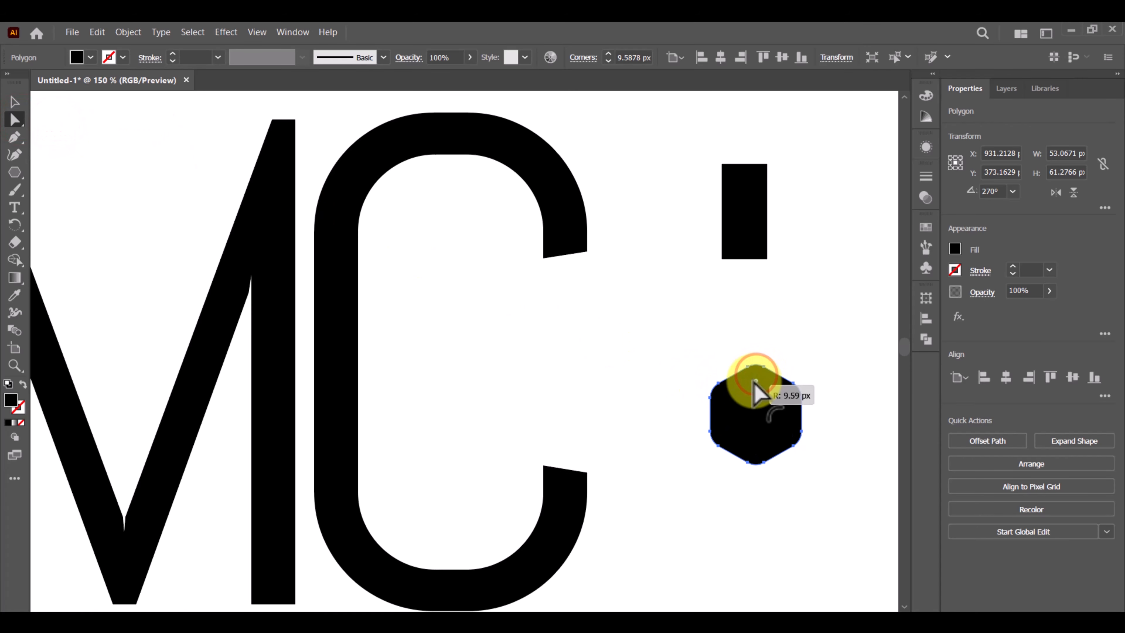
drag(755, 380, 755, 379)
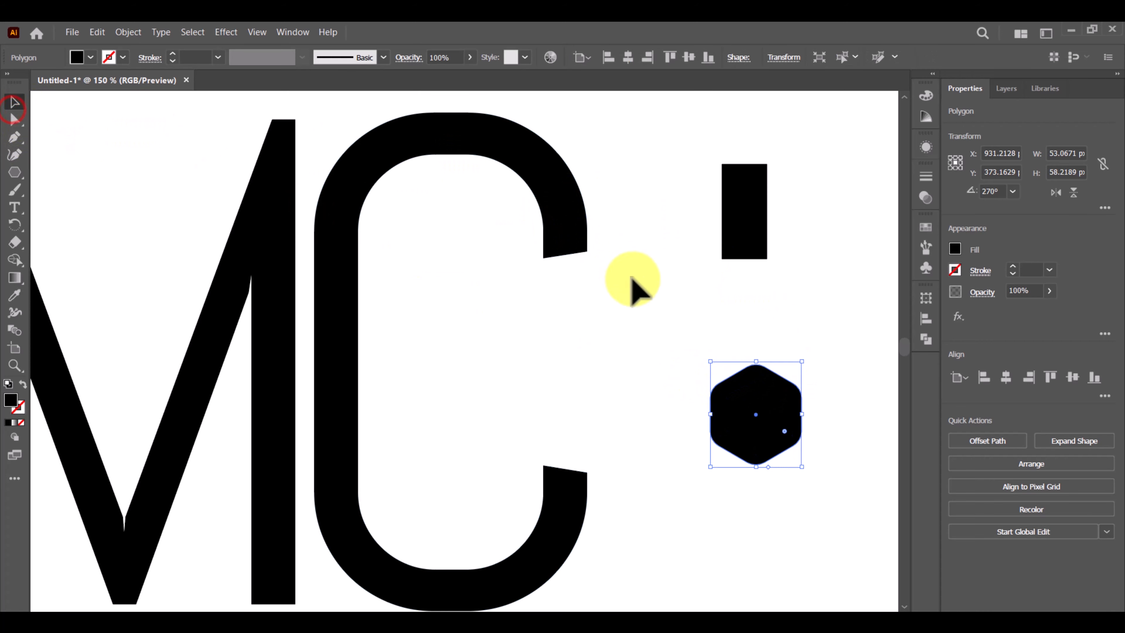
click(654, 310)
click(755, 405)
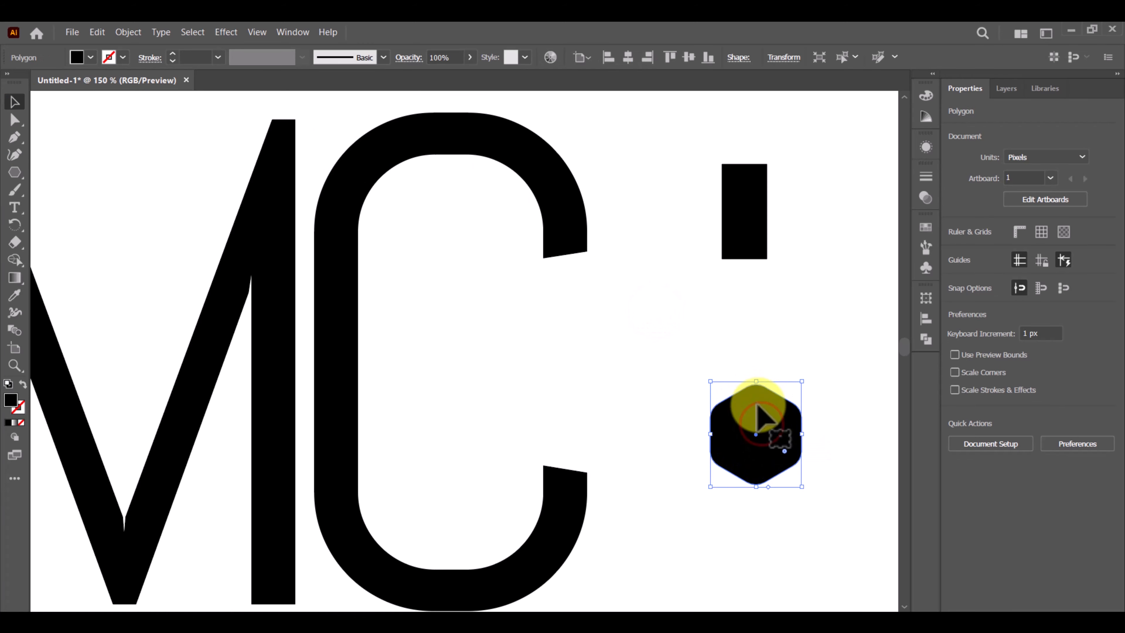
click(624, 339)
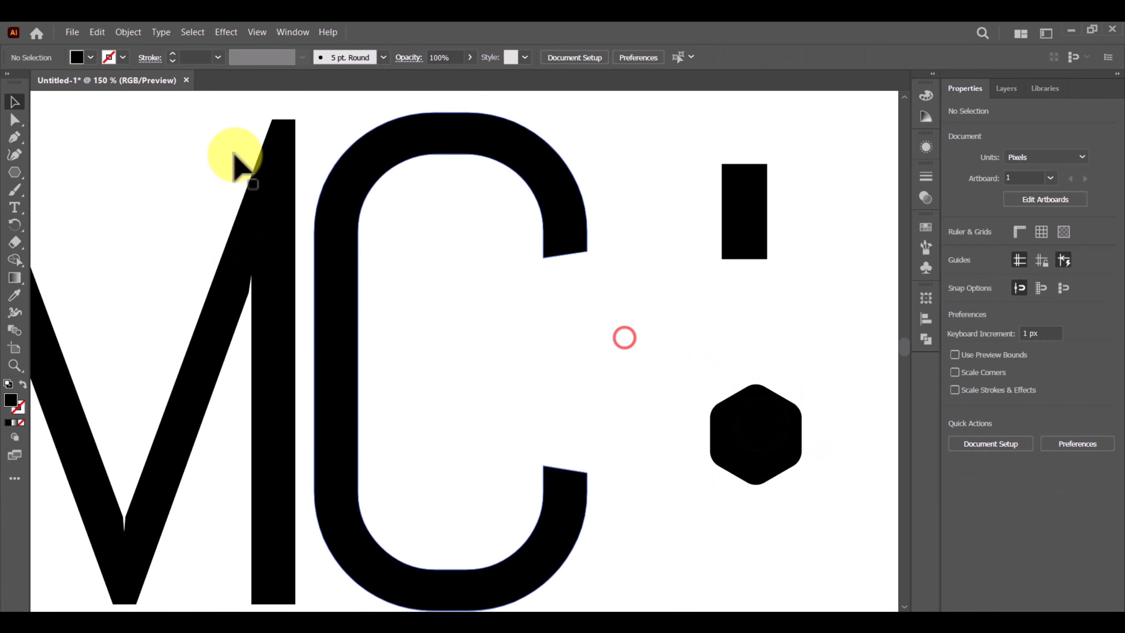
Draw a black circle about 97 px in diameter to the right of the rectangle and hexagon.
click(18, 172)
click(107, 268)
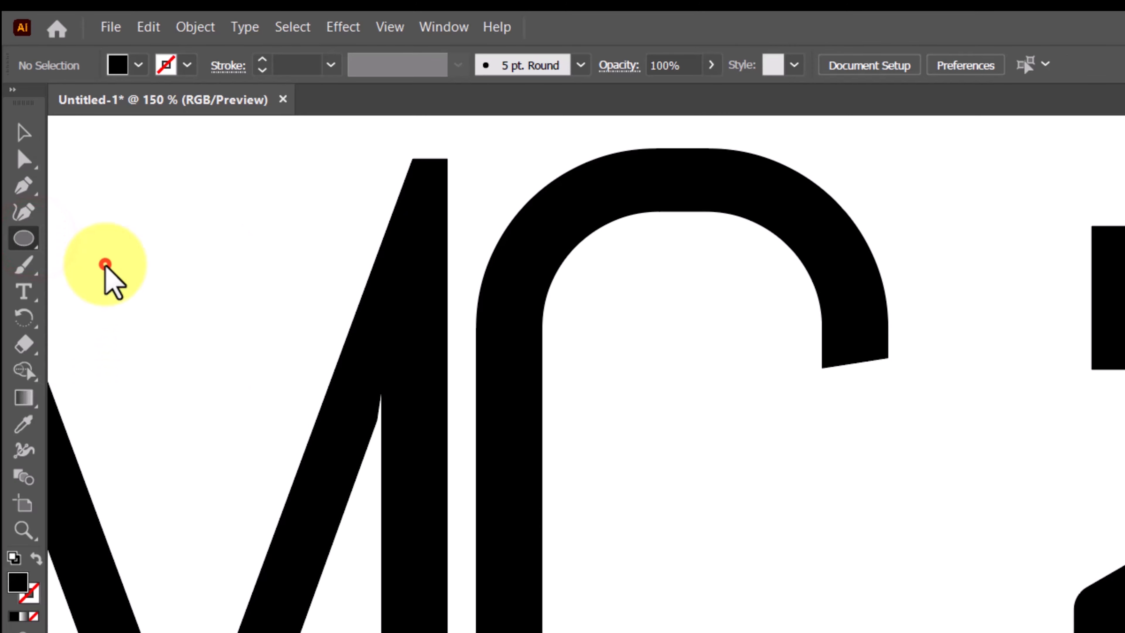
drag(701, 417, 498, 392)
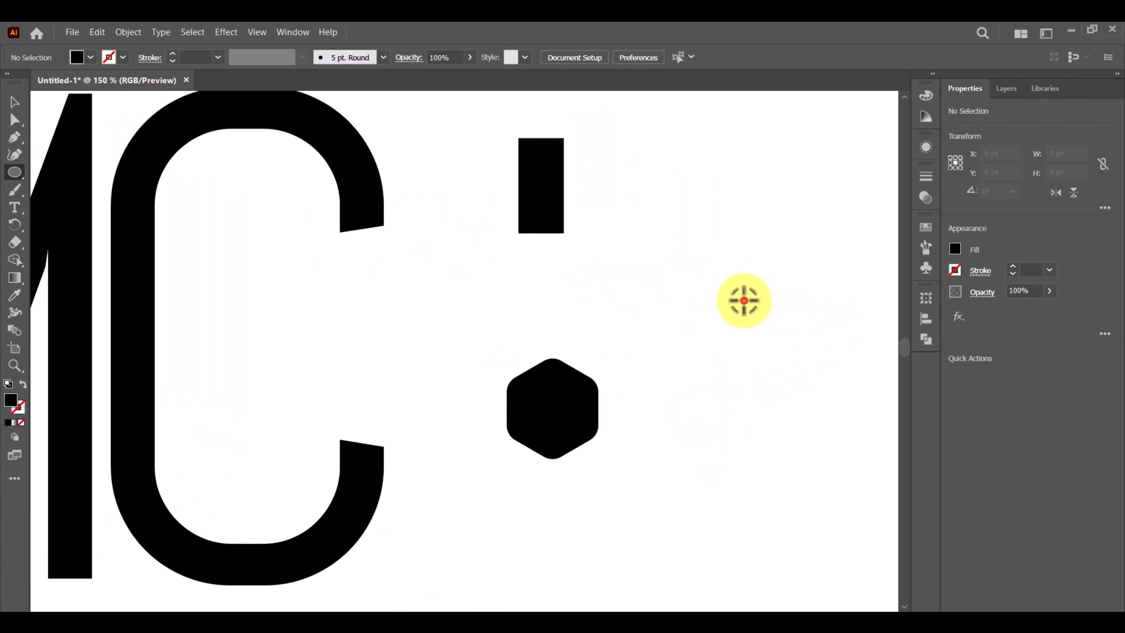
drag(752, 296, 827, 218)
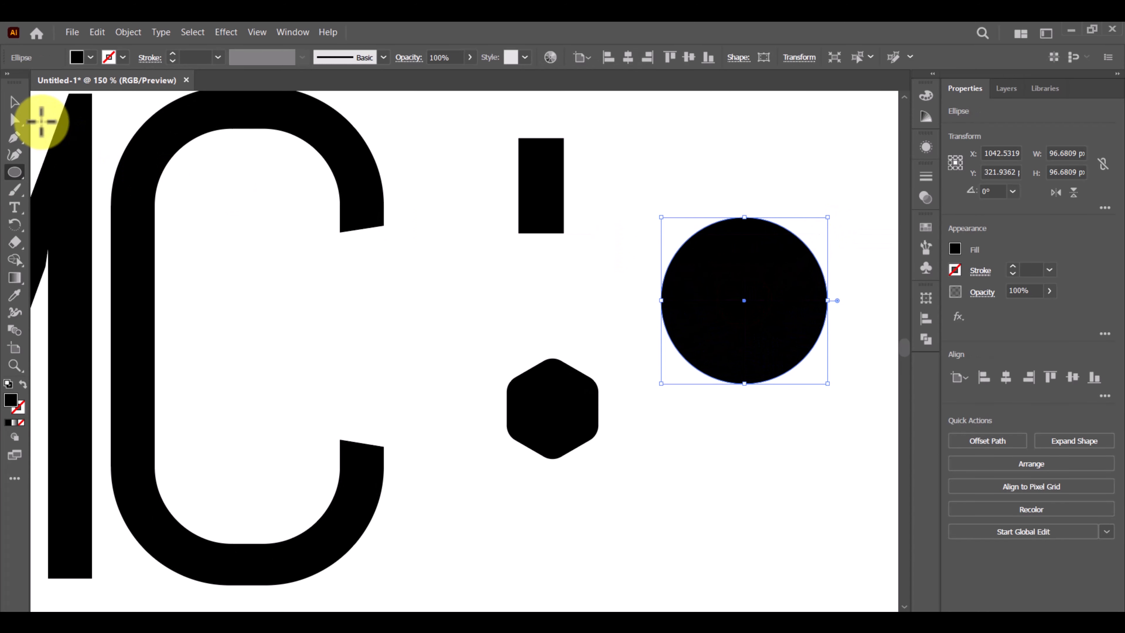
Copy the black circle, paste the copy in front, and scale it concentrically down to about 57 px in diameter.
click(14, 103)
click(97, 32)
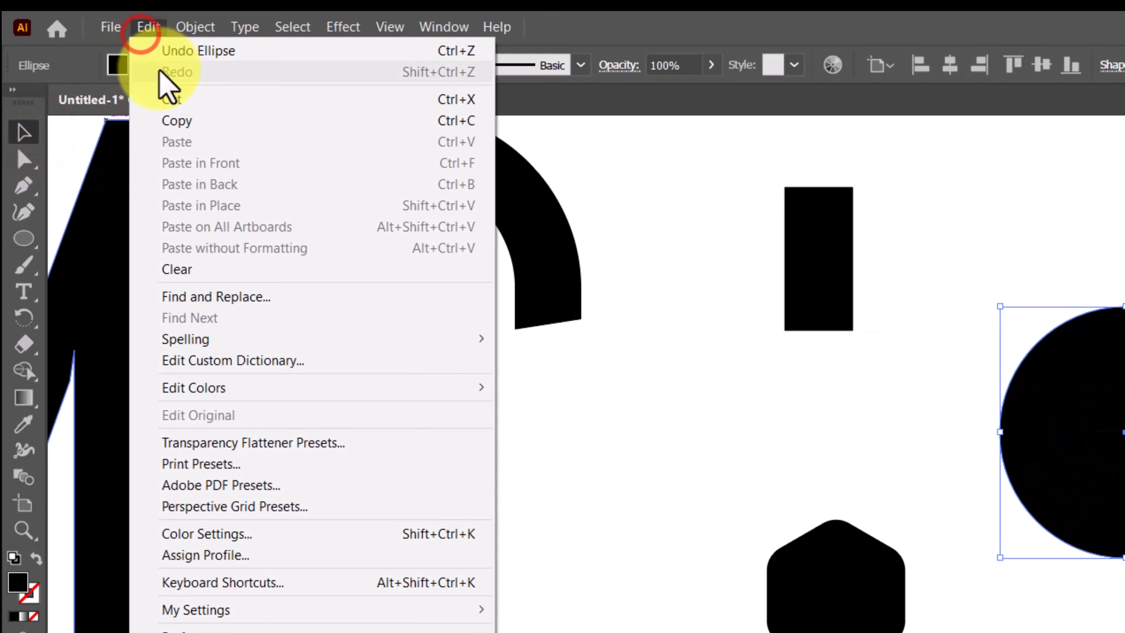
click(177, 121)
click(147, 28)
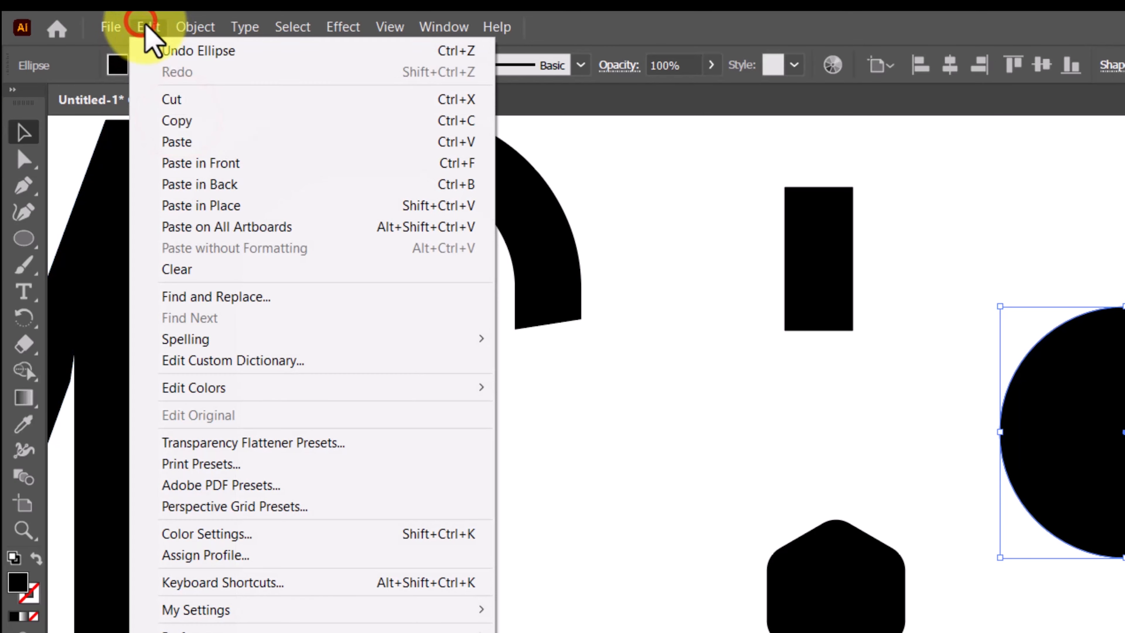
click(242, 162)
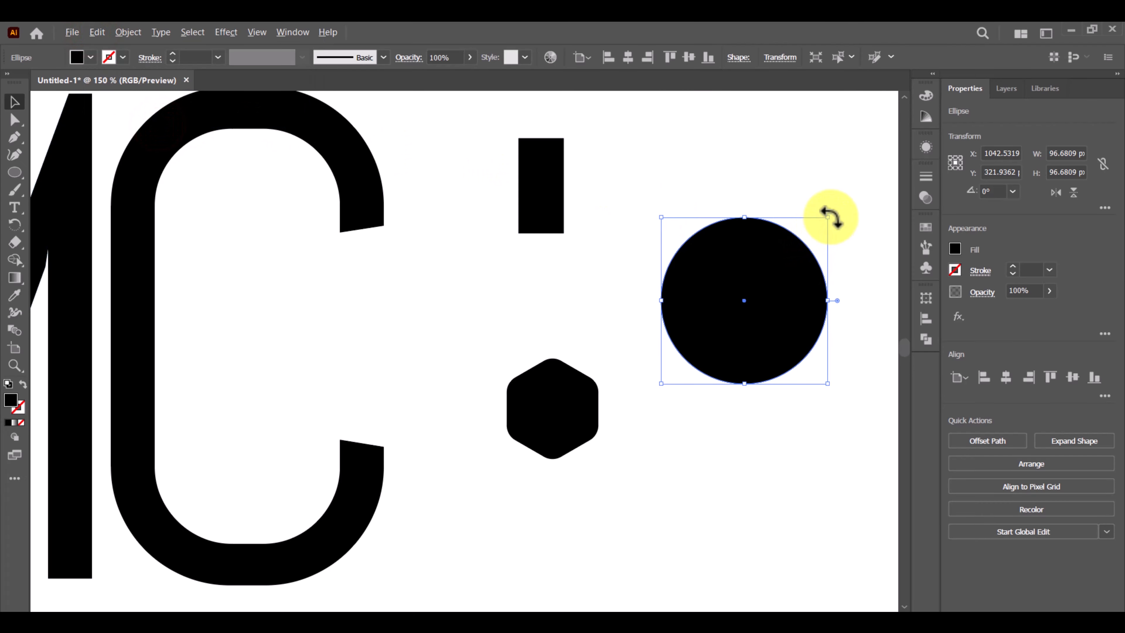
drag(827, 218, 793, 237)
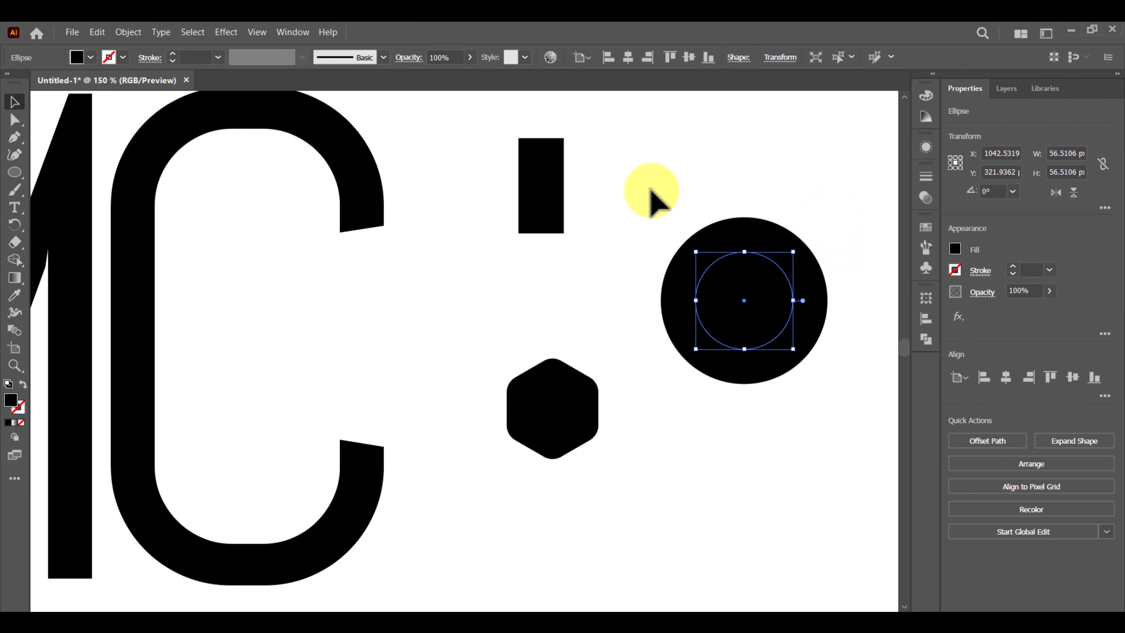
Subtract the small front circle from the large circle to form a ring.
drag(649, 187, 829, 382)
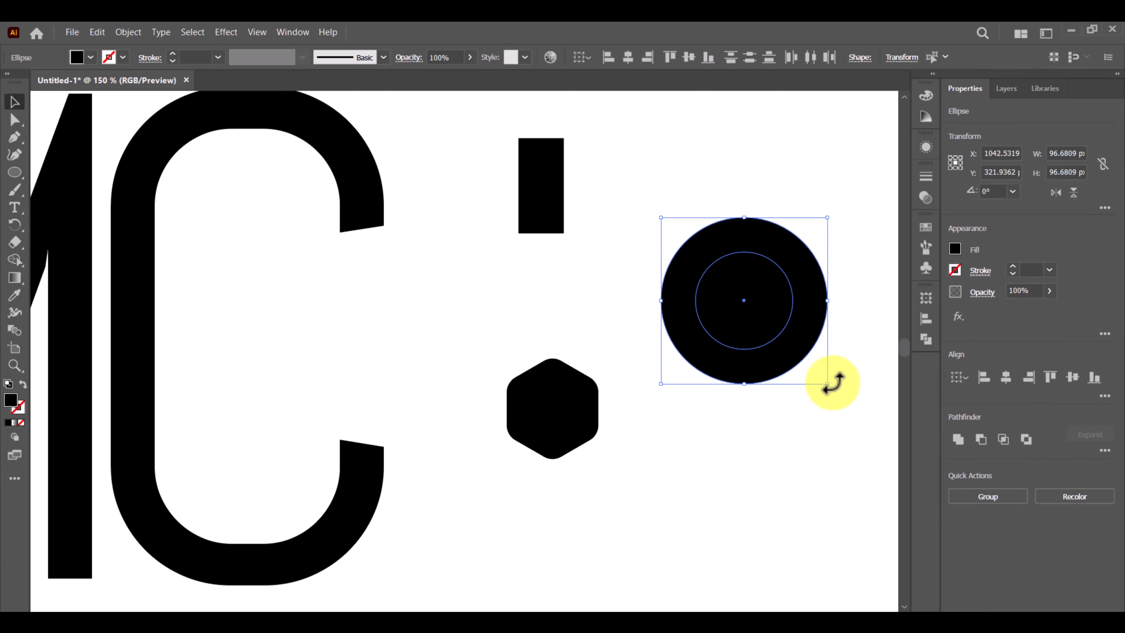
click(981, 440)
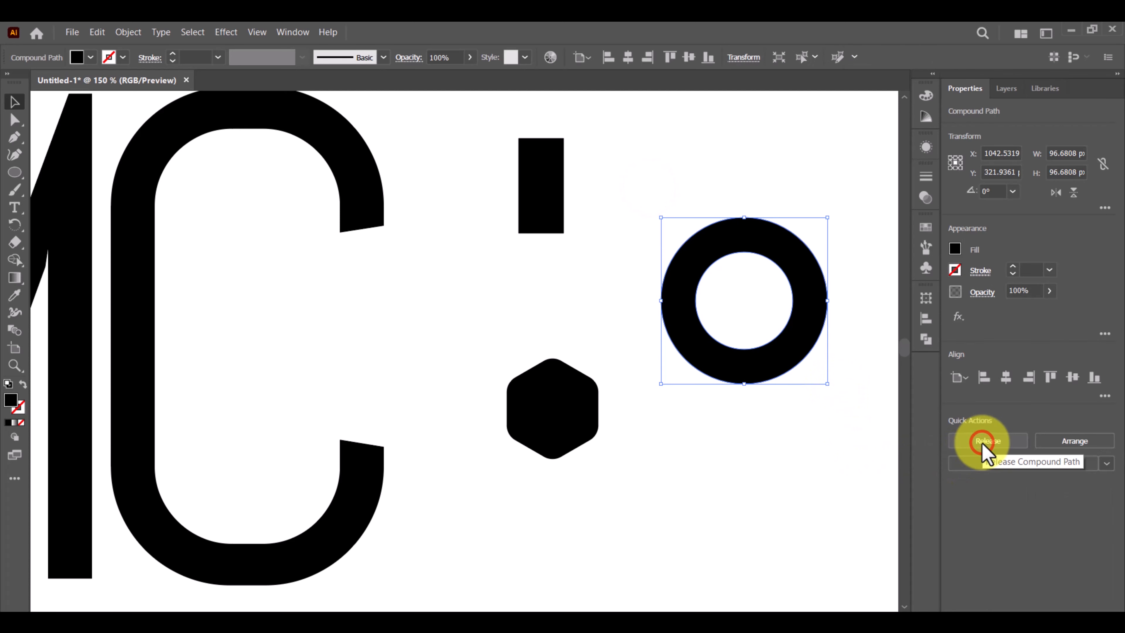
click(826, 460)
click(690, 265)
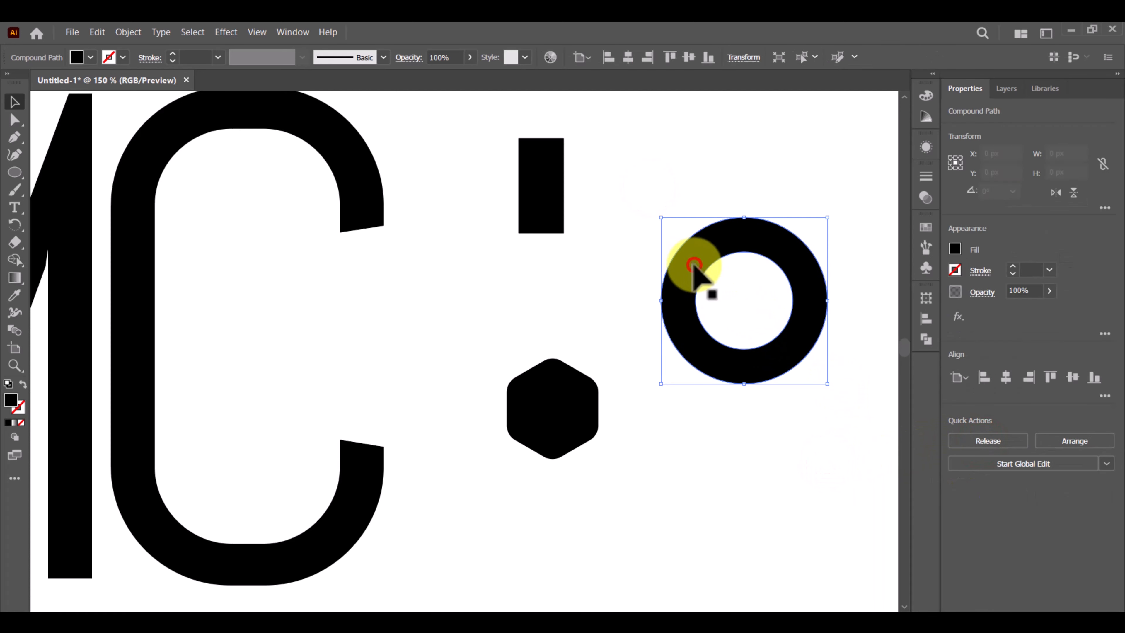
Draw a rectangle about 117 by 64 px over the ring's lower half and centre the two shapes horizontally.
drag(21, 175, 62, 172)
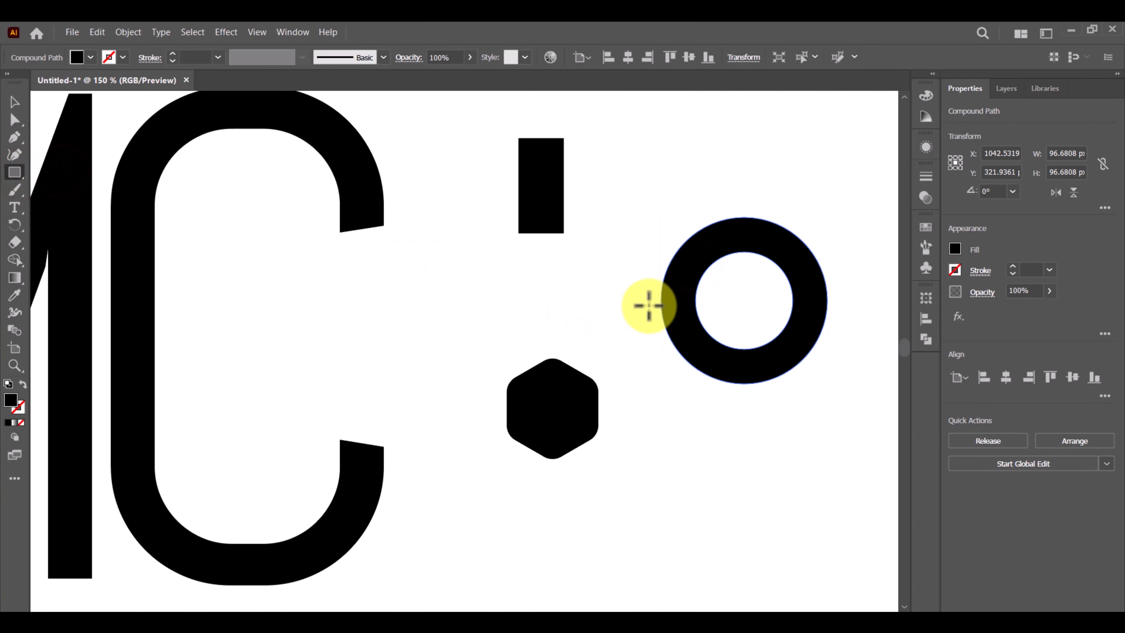
drag(648, 305, 850, 415)
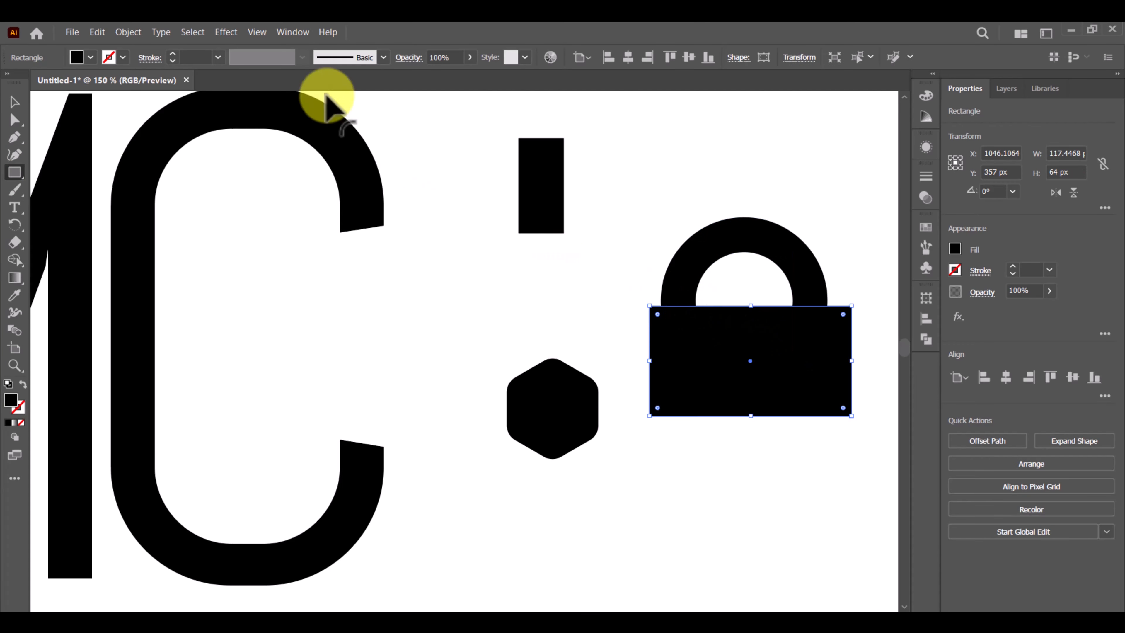
click(14, 107)
drag(657, 235, 866, 377)
click(1007, 378)
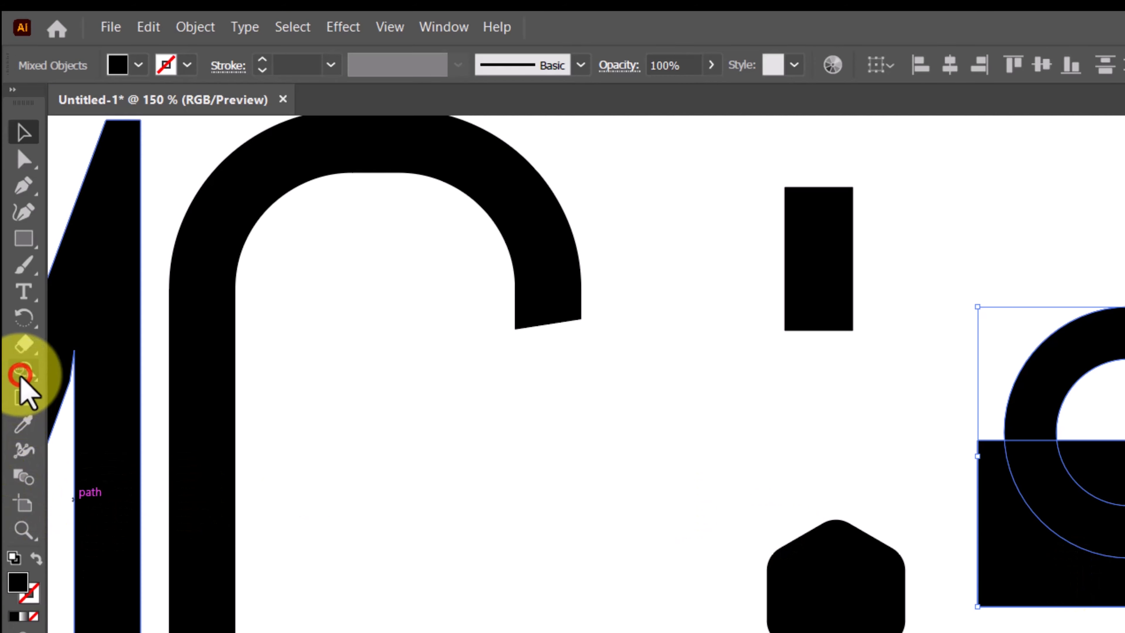
Remove the rectangle and the lower half of the ring with the Shape Builder, keeping only the upper arch.
drag(14, 260, 62, 266)
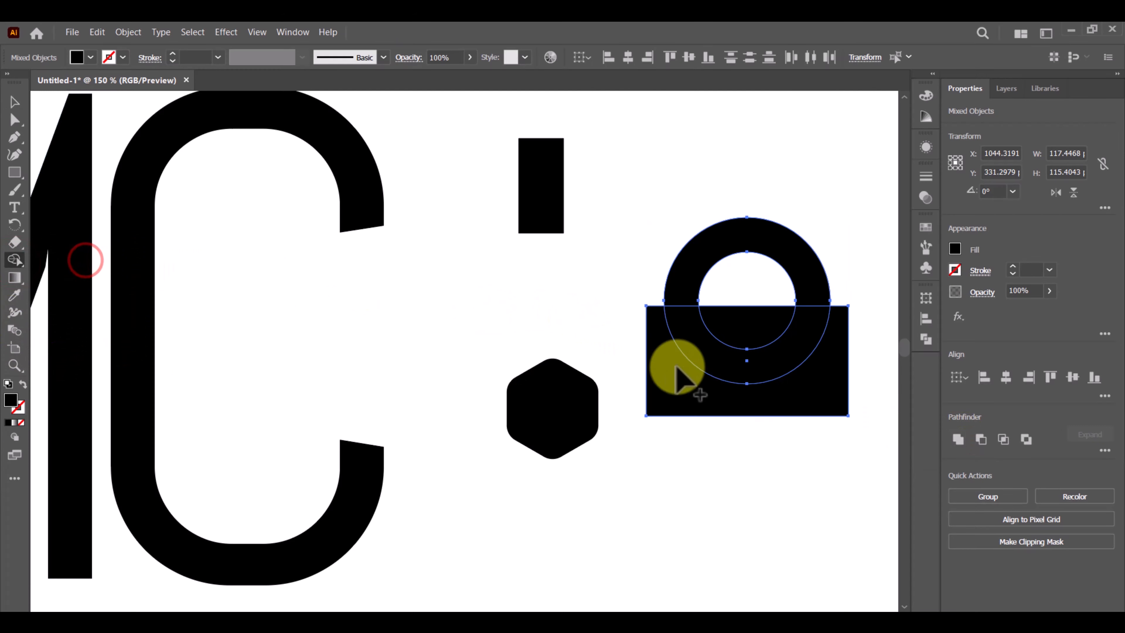
mouse_move(658, 372)
mouse_down()
mouse_move(738, 325)
mouse_move(781, 341)
mouse_up()
click(15, 102)
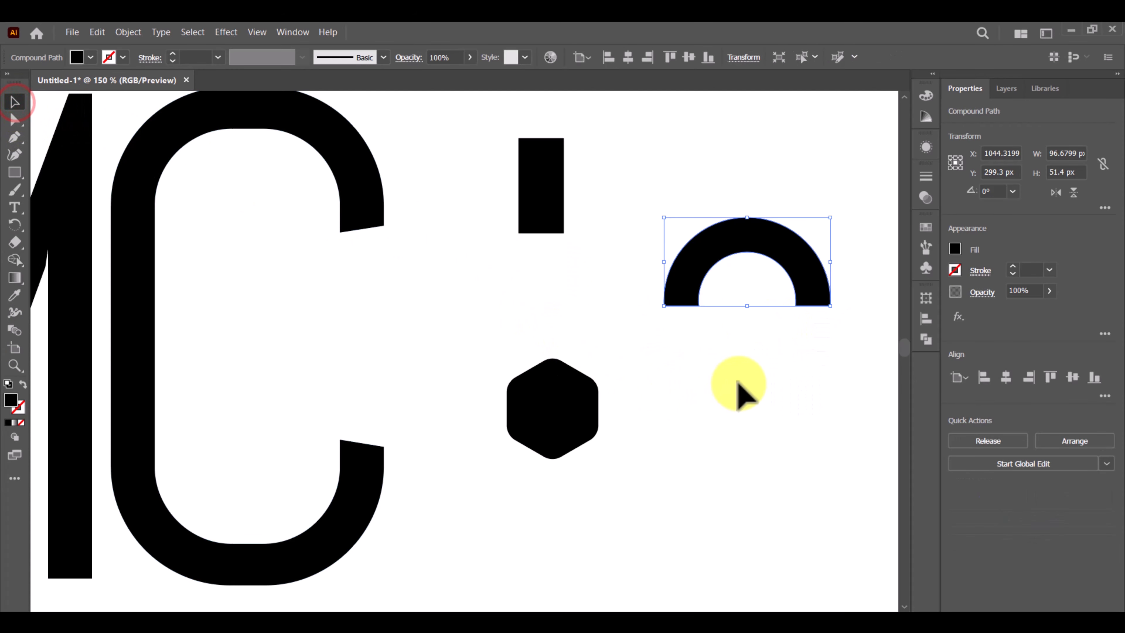
click(738, 382)
Round the corners at both ends of the arch to about 3 px.
click(738, 246)
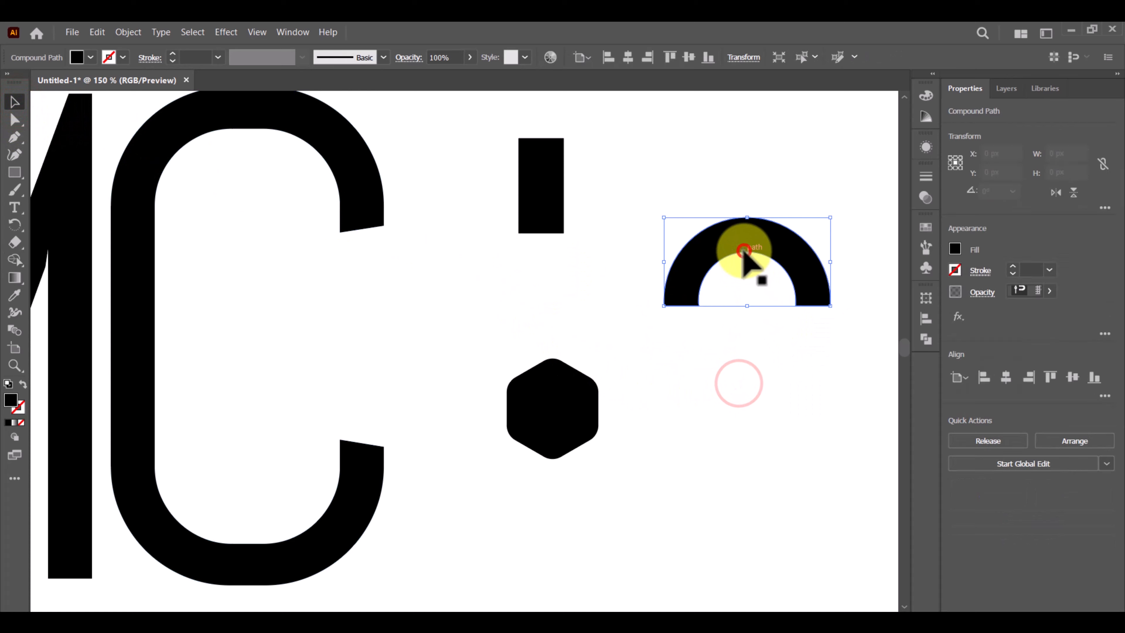
click(23, 126)
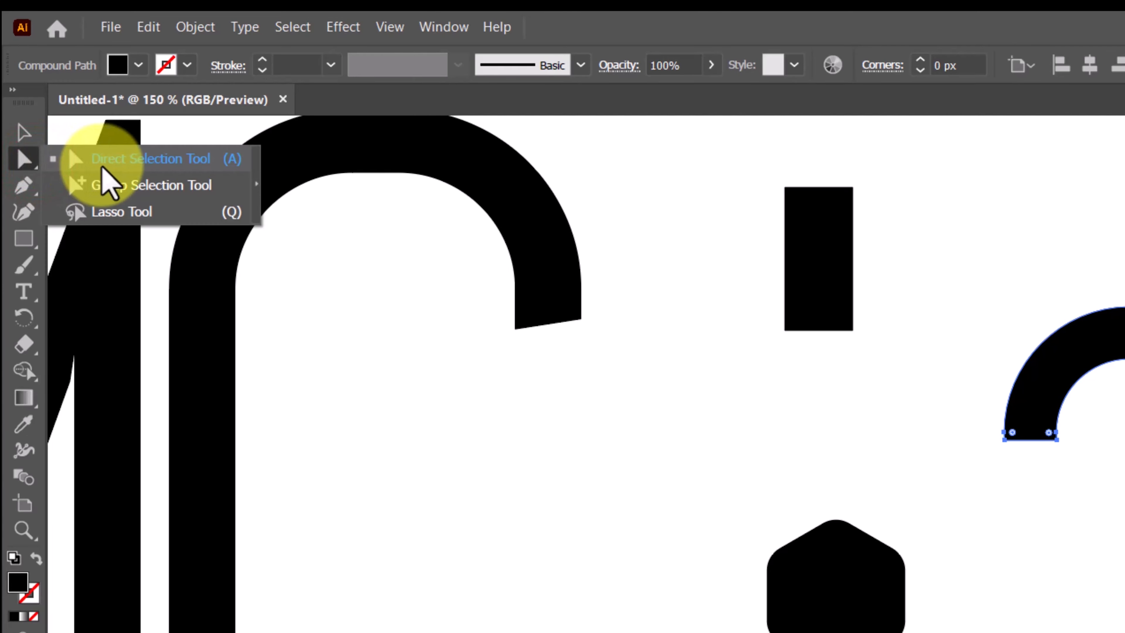
click(66, 124)
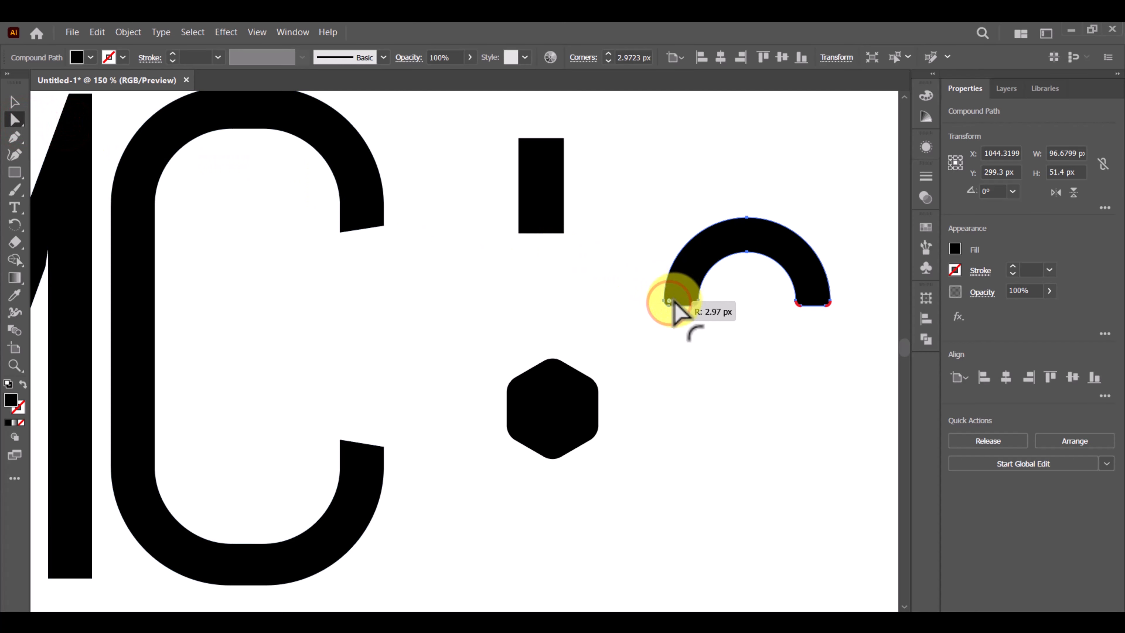
drag(674, 301, 701, 250)
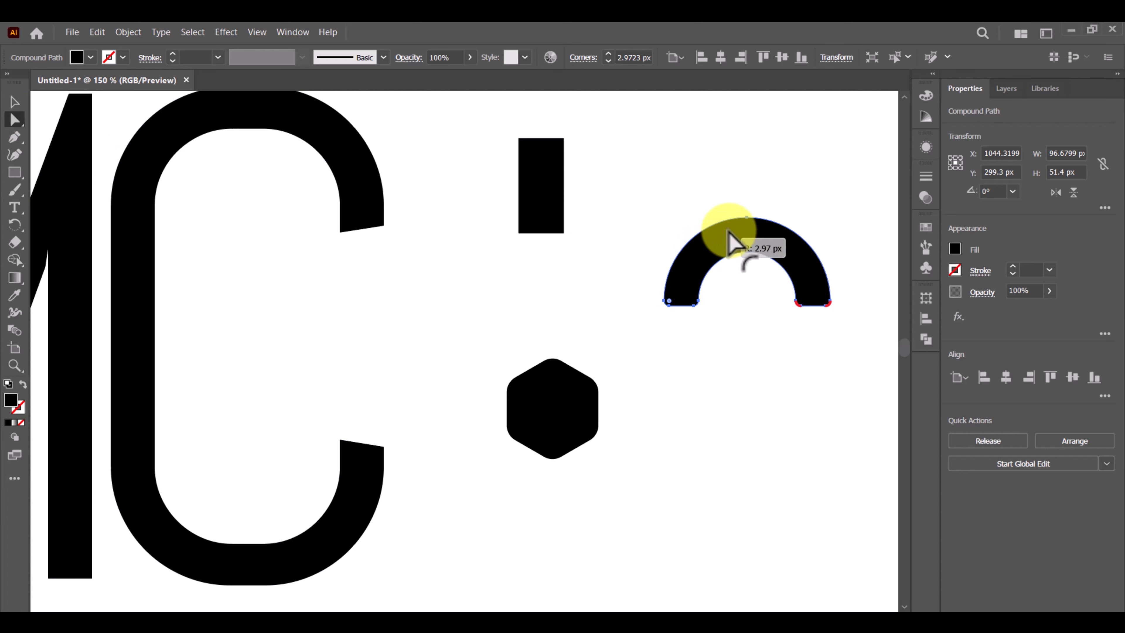
click(14, 102)
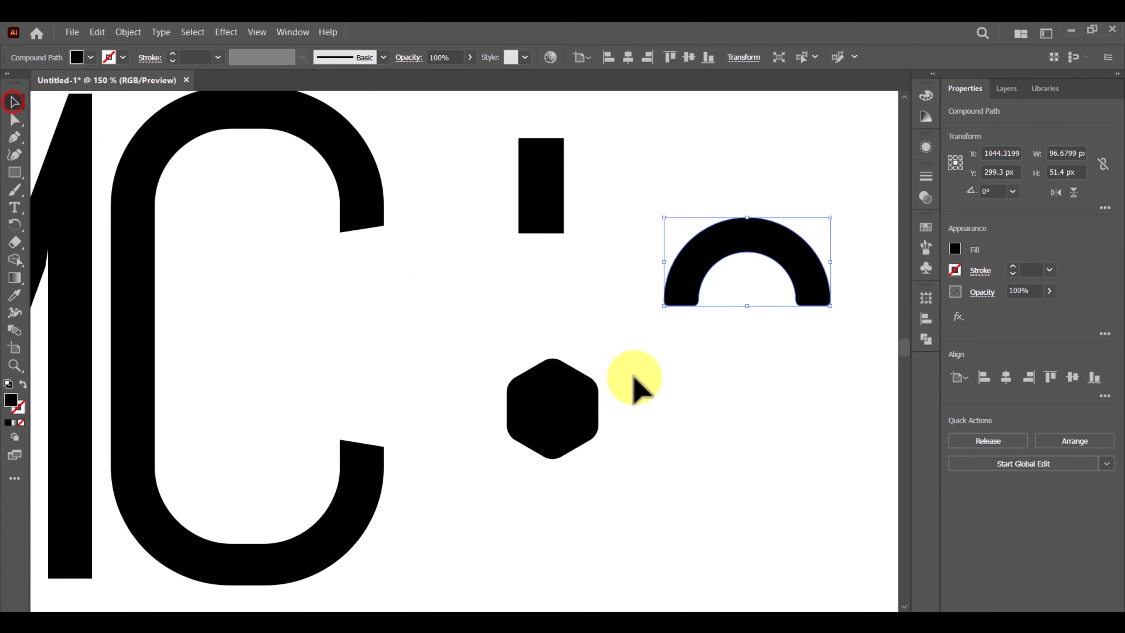
click(634, 377)
Narrow the arch to about 80 px wide and shift it about 5 px to the left.
click(777, 262)
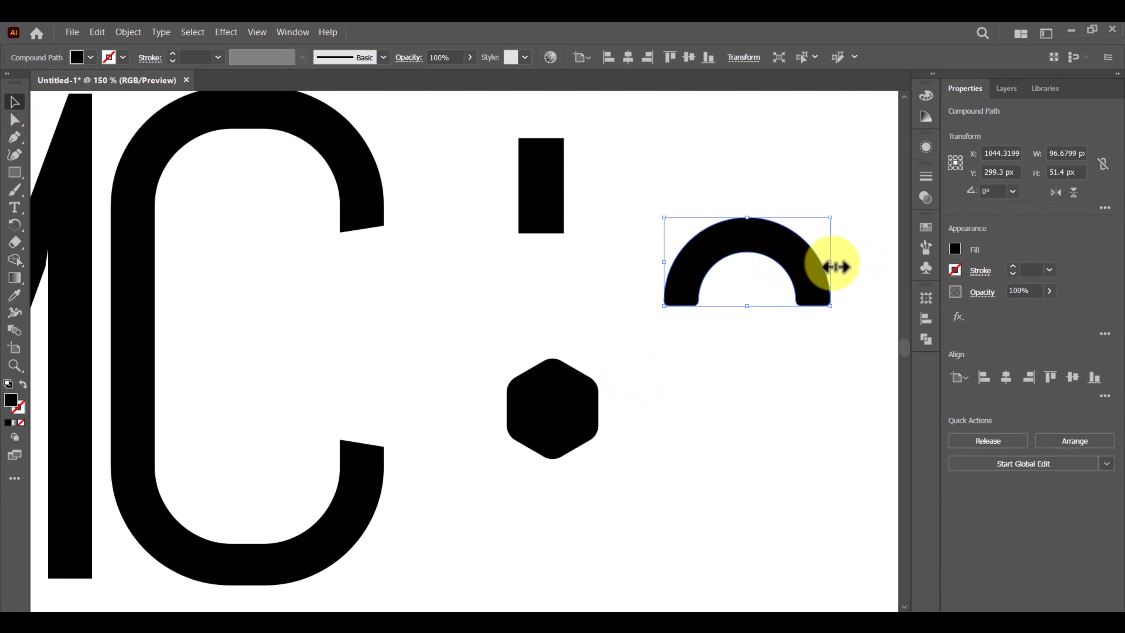
drag(835, 267, 804, 270)
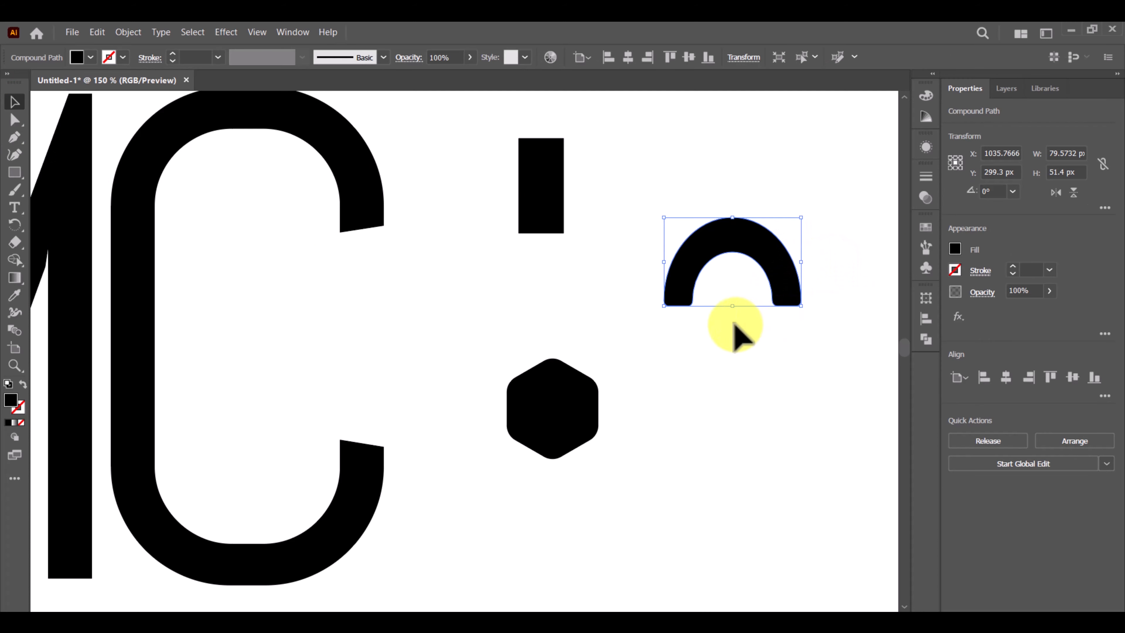
click(694, 270)
drag(19, 124, 42, 128)
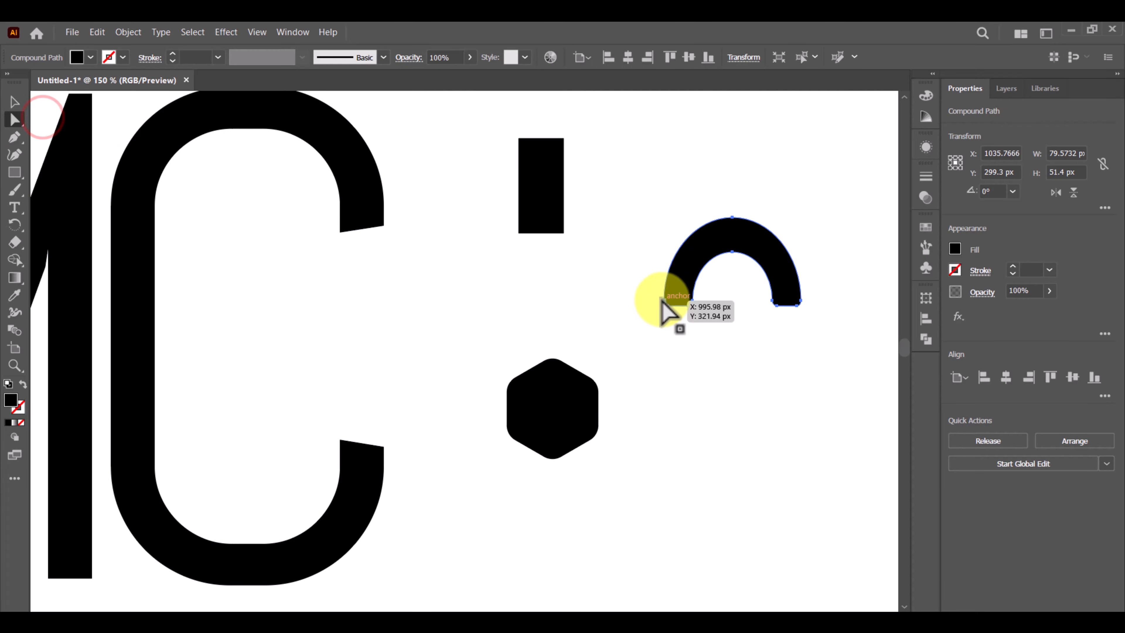
drag(662, 300, 657, 300)
Examine the narrowed arch's curve and rounded ends up close.
click(718, 304)
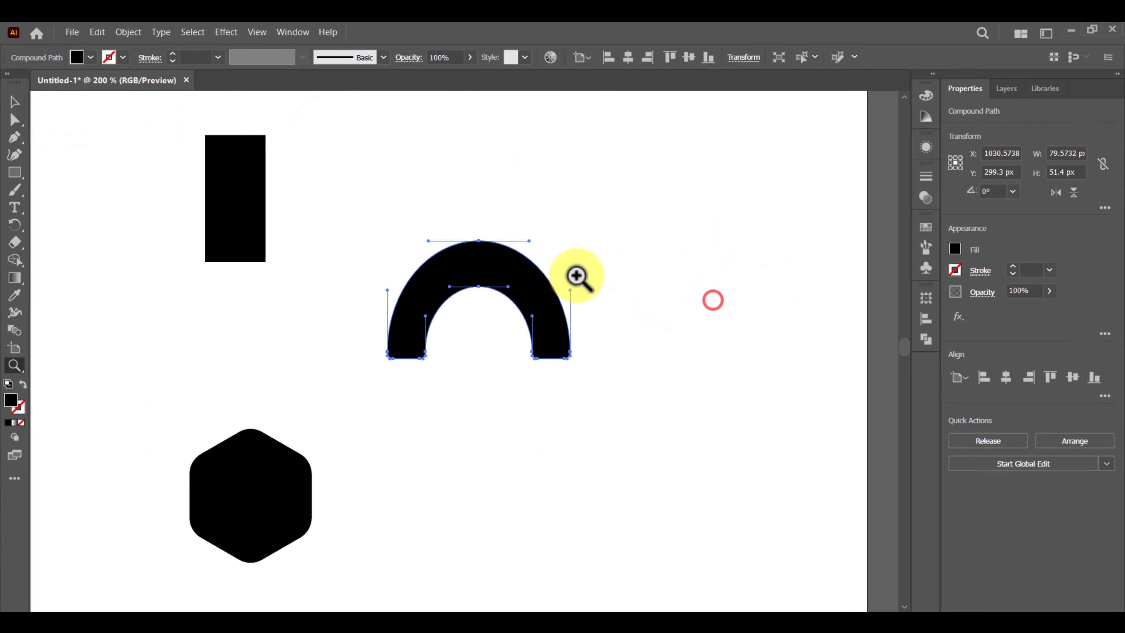
click(449, 332)
click(460, 312)
click(461, 313)
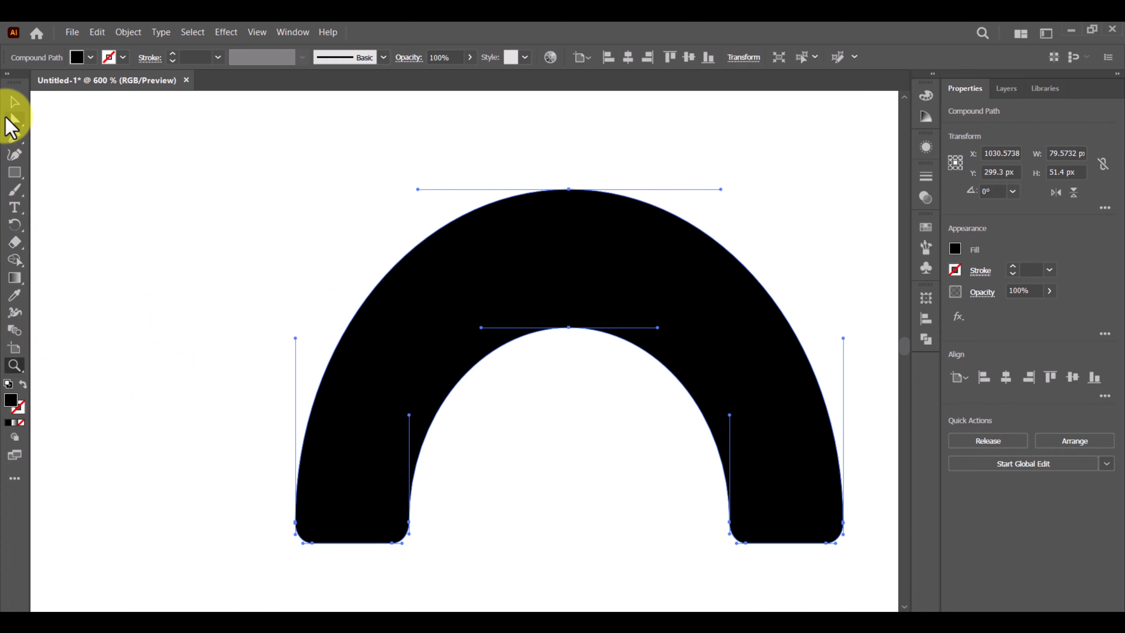
click(14, 102)
click(323, 253)
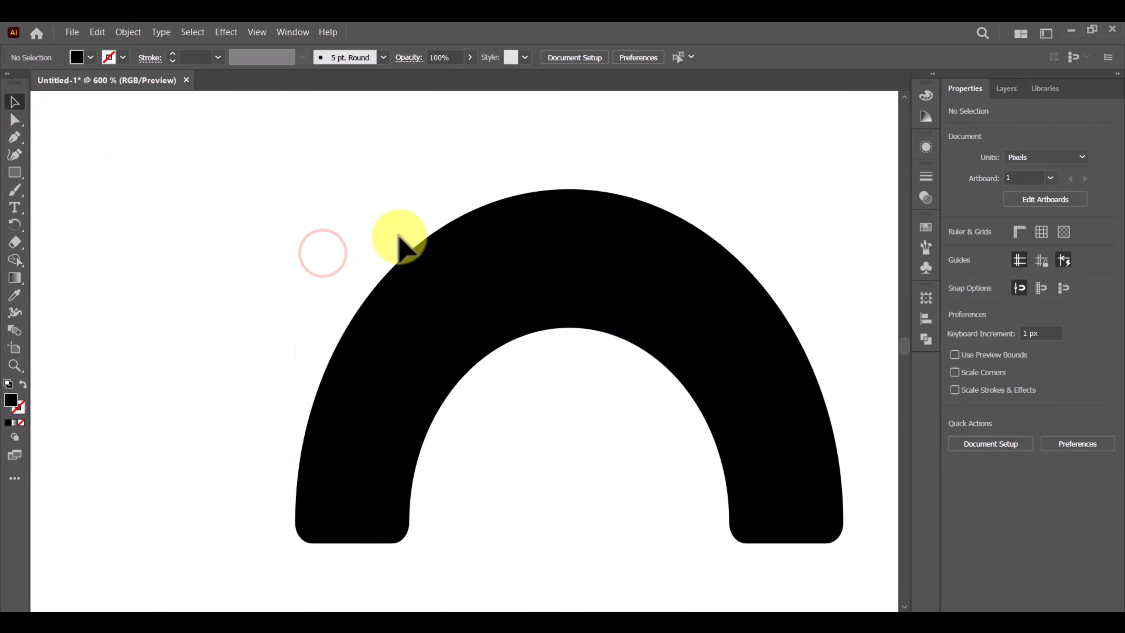
key(ctrl+minus)
key(ctrl+minus)
key(ctrl+minus)
key(ctrl+minus)
key(ctrl+minus)
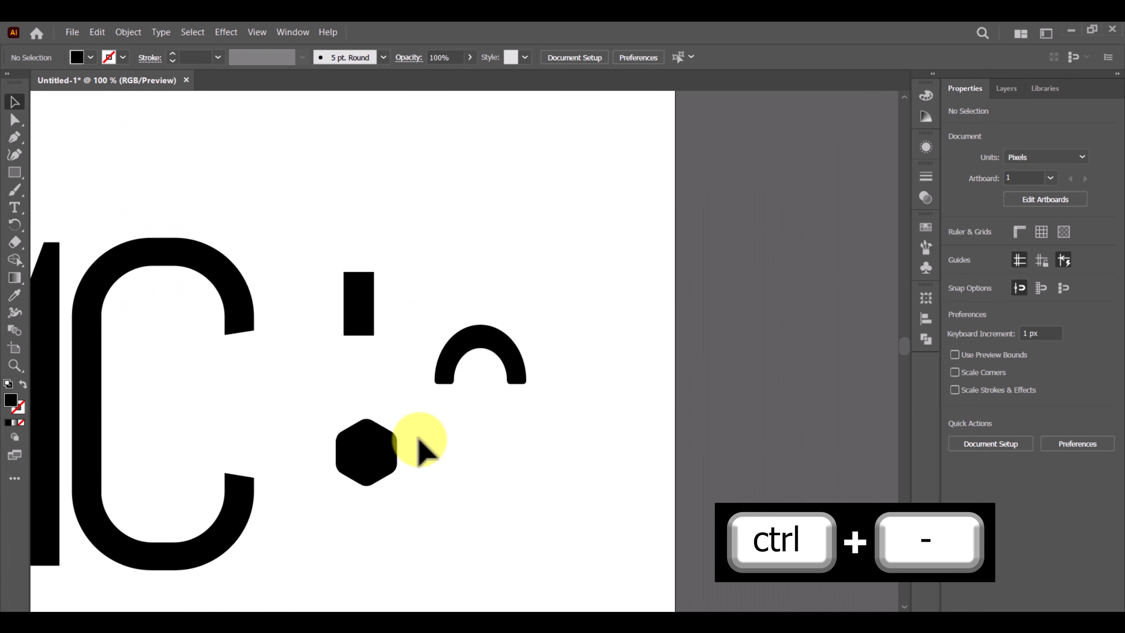
Move the arch so it overlaps the small rectangle's lower end, and align both shapes on their horizontal centres.
drag(468, 345, 352, 345)
drag(420, 254, 327, 364)
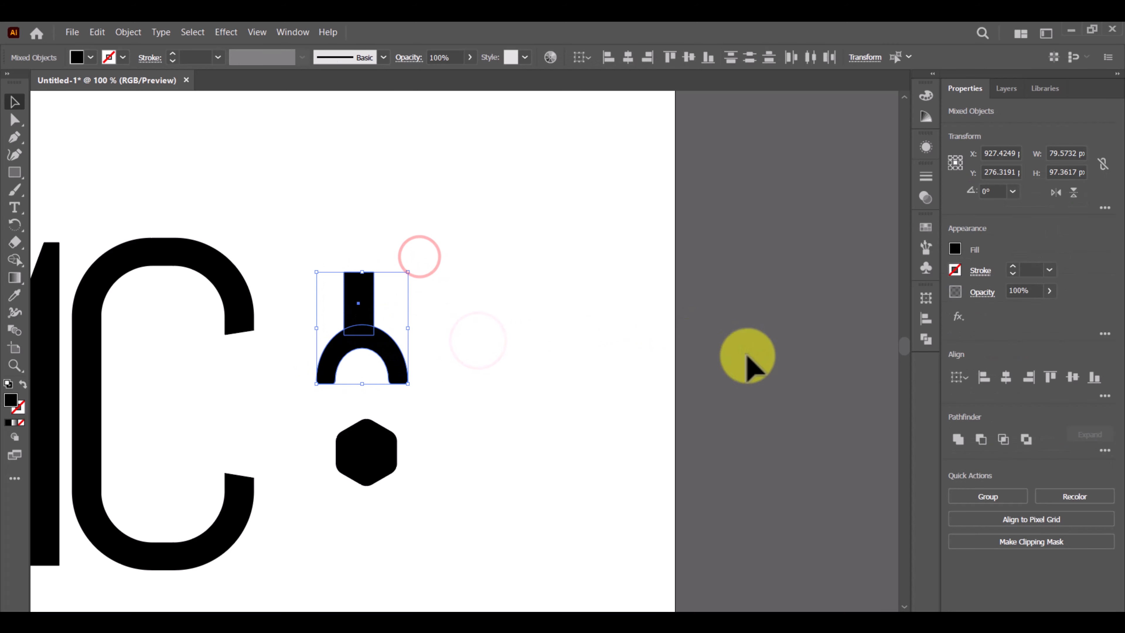
click(1005, 378)
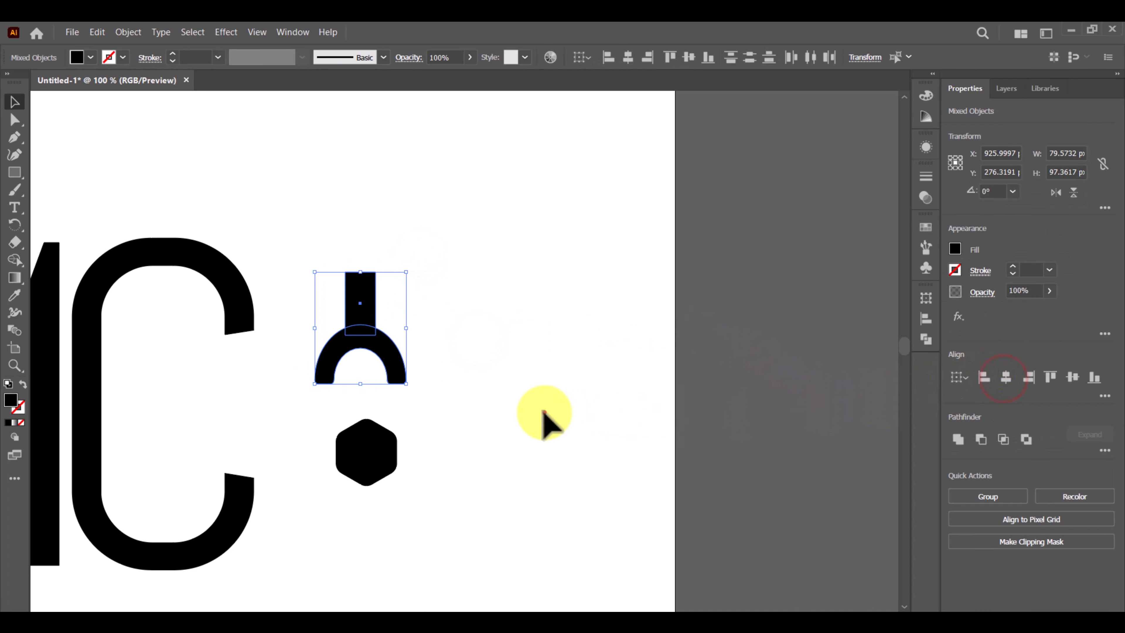
click(543, 414)
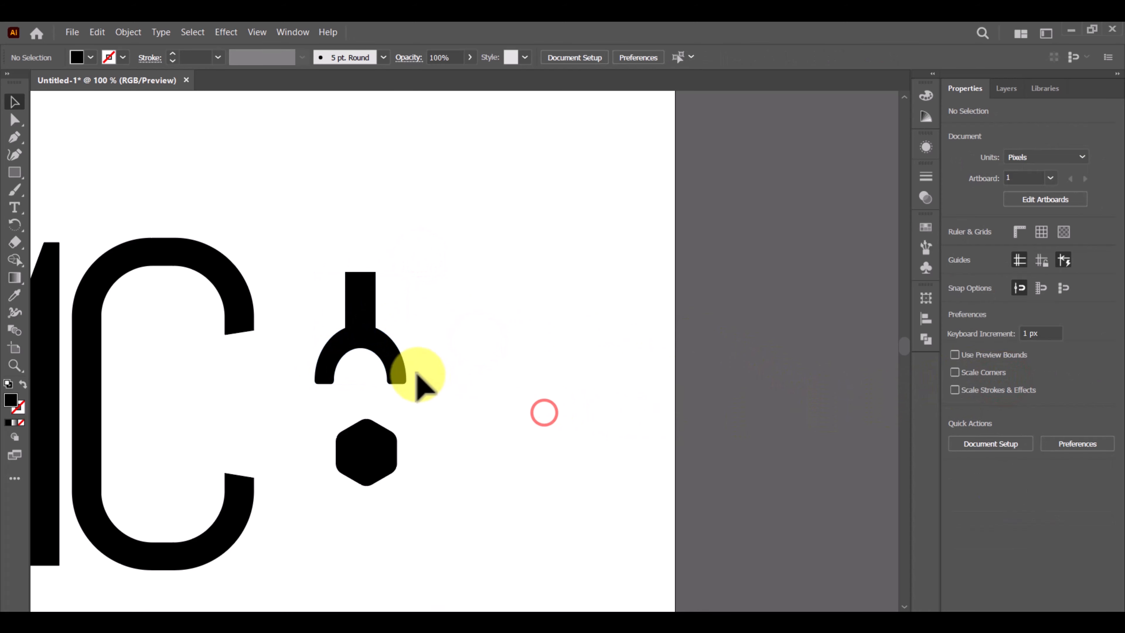
Merge the small rectangle and the arch into one wrench-like shape with the Shape Builder.
click(380, 344)
click(400, 272)
drag(407, 268, 321, 369)
drag(16, 268, 60, 263)
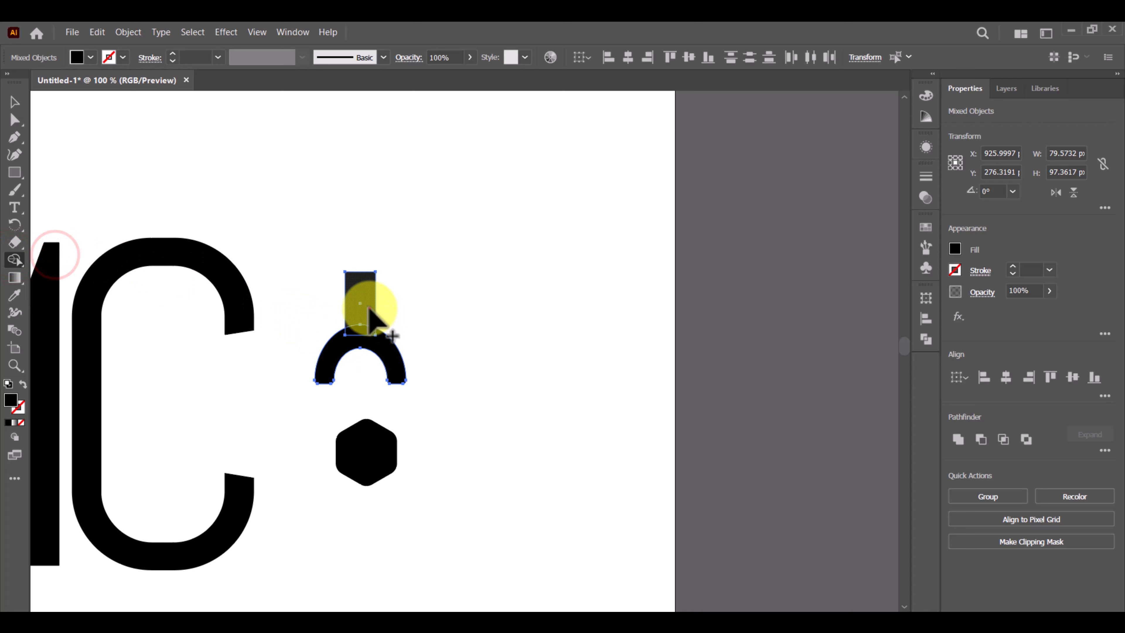
mouse_move(368, 310)
mouse_down()
mouse_move(345, 336)
mouse_move(350, 350)
mouse_up()
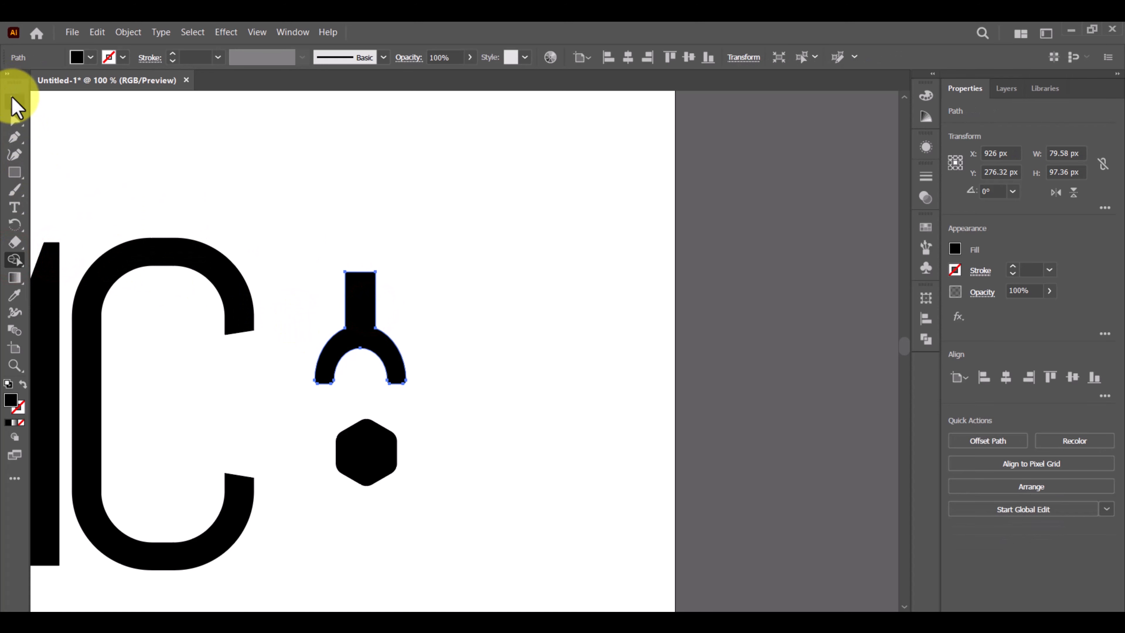
click(477, 212)
Round the two inner corners where the stem meets the arch to about 5.6 px.
click(355, 318)
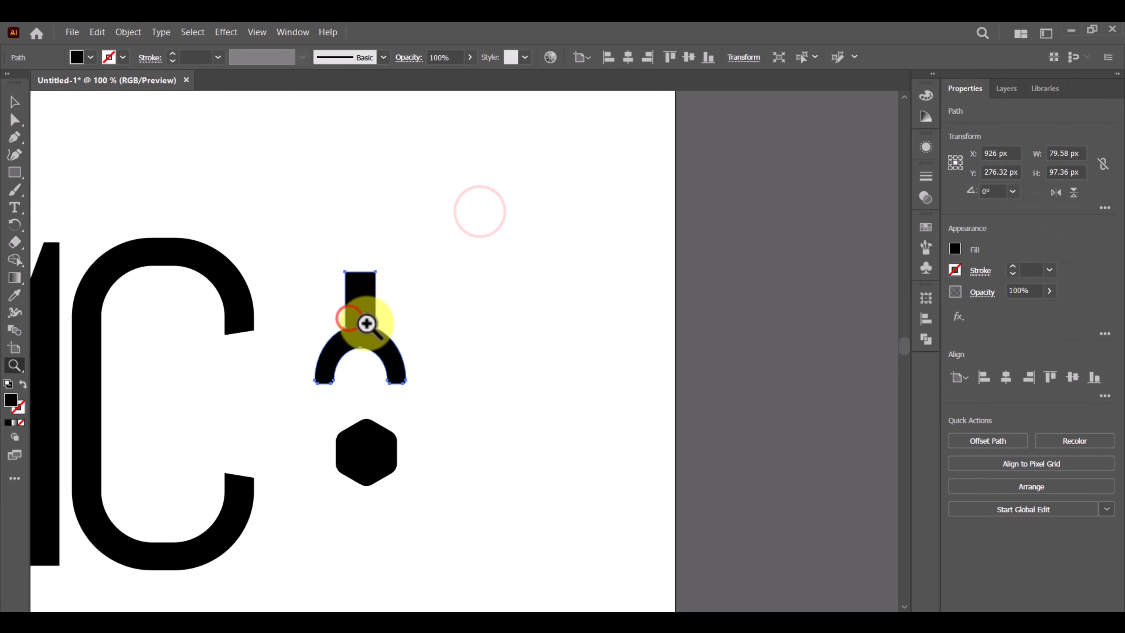
key(z)
click(368, 327)
click(415, 326)
click(410, 410)
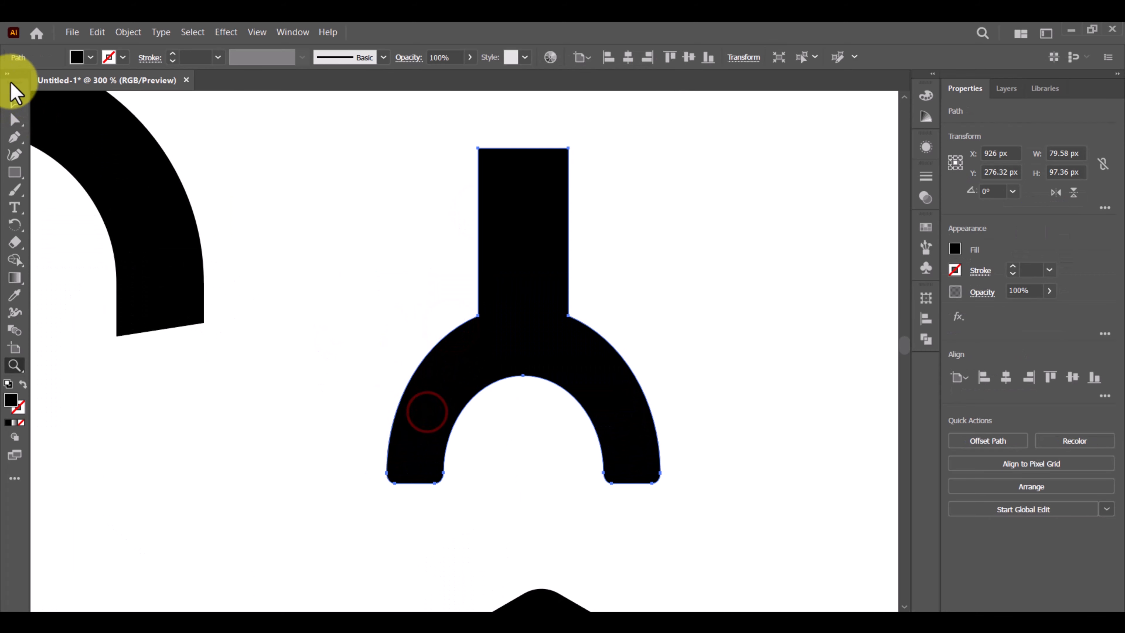
click(13, 120)
click(493, 344)
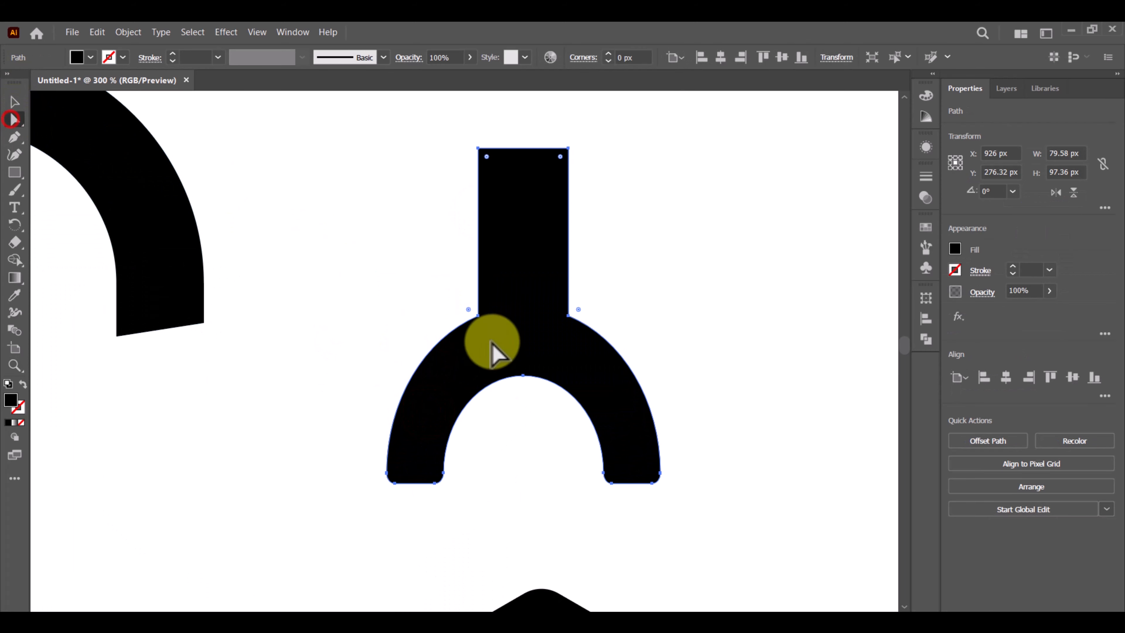
click(468, 309)
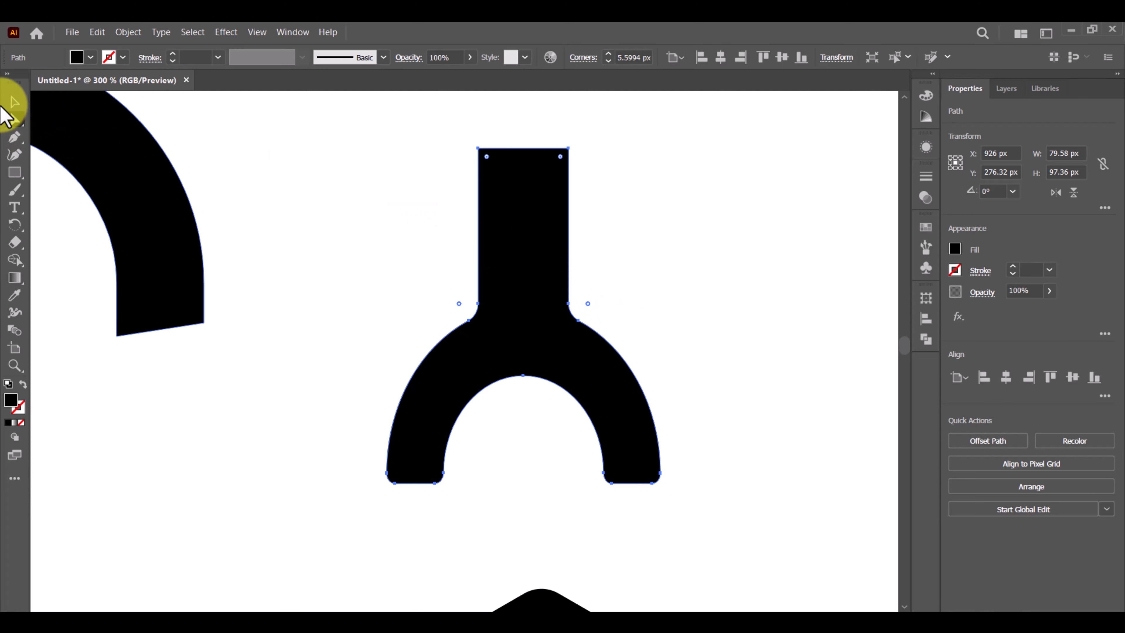
click(15, 103)
click(256, 161)
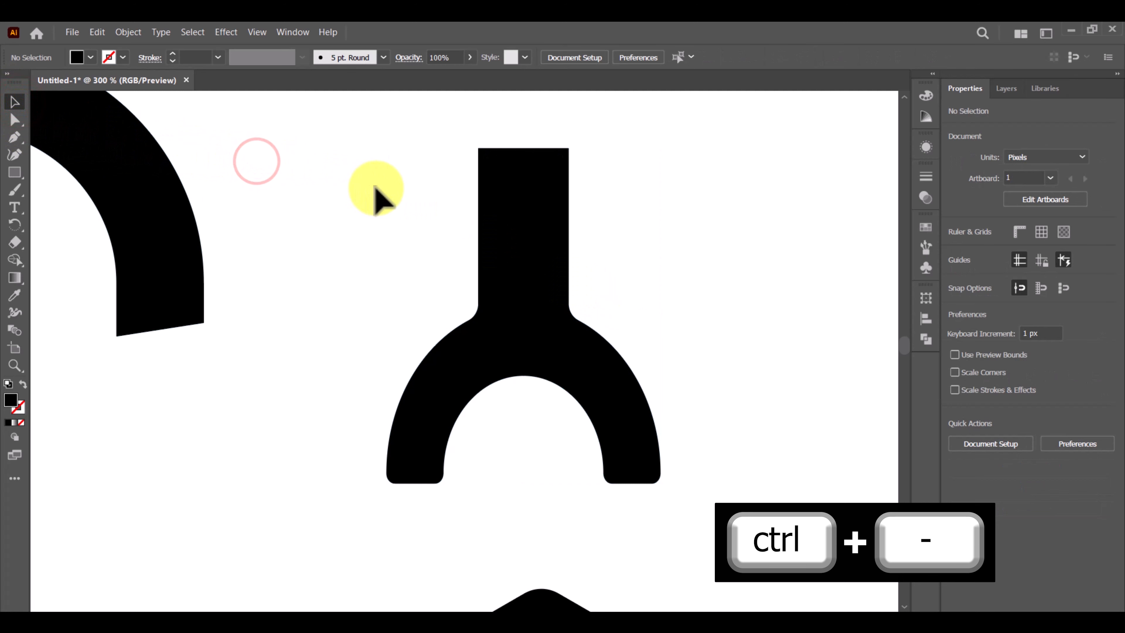
key(ctrl+minus)
key(ctrl+minus)
key(ctrl+minus)
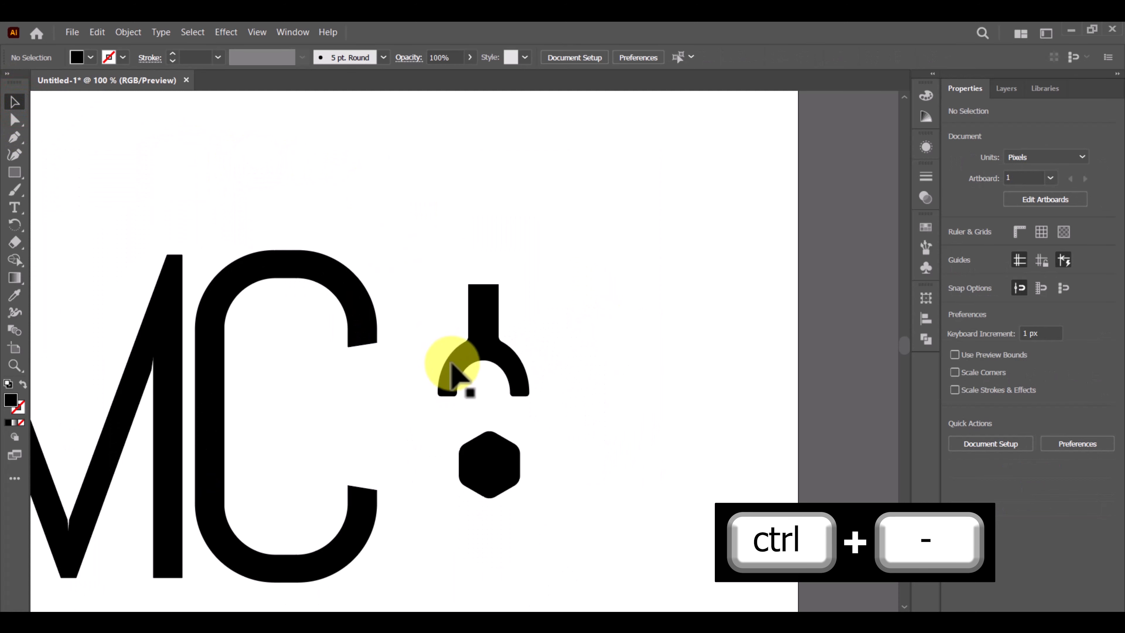
Move the wrench shape onto the C's upper terminal and narrow it to about 70.5 px wide, roughly matching the letter's stroke.
drag(457, 361, 360, 373)
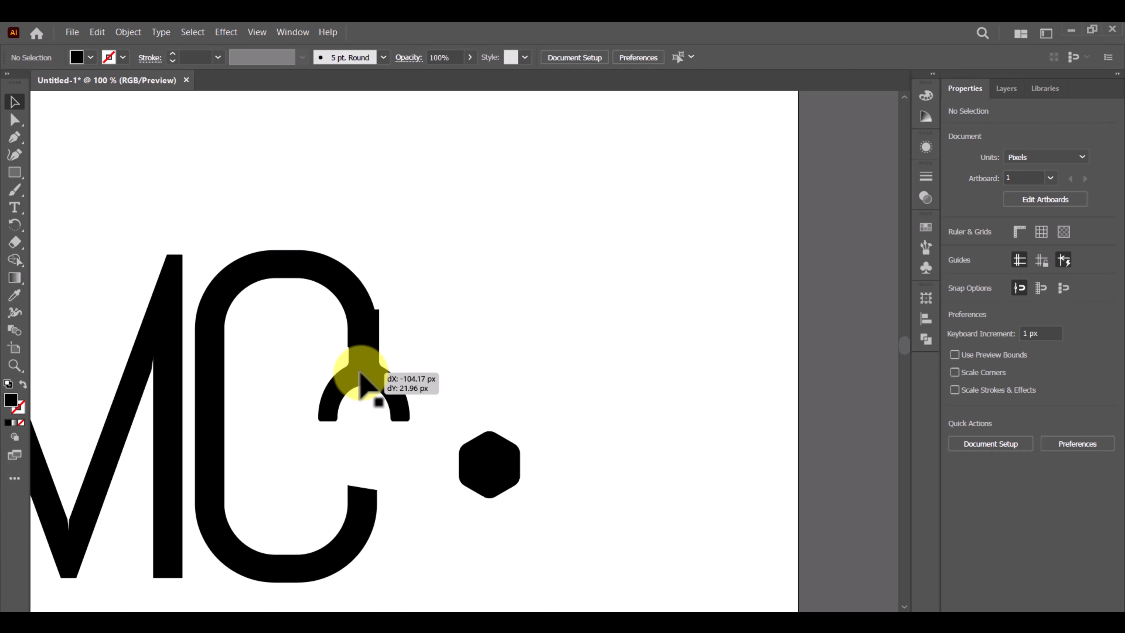
drag(360, 373, 361, 373)
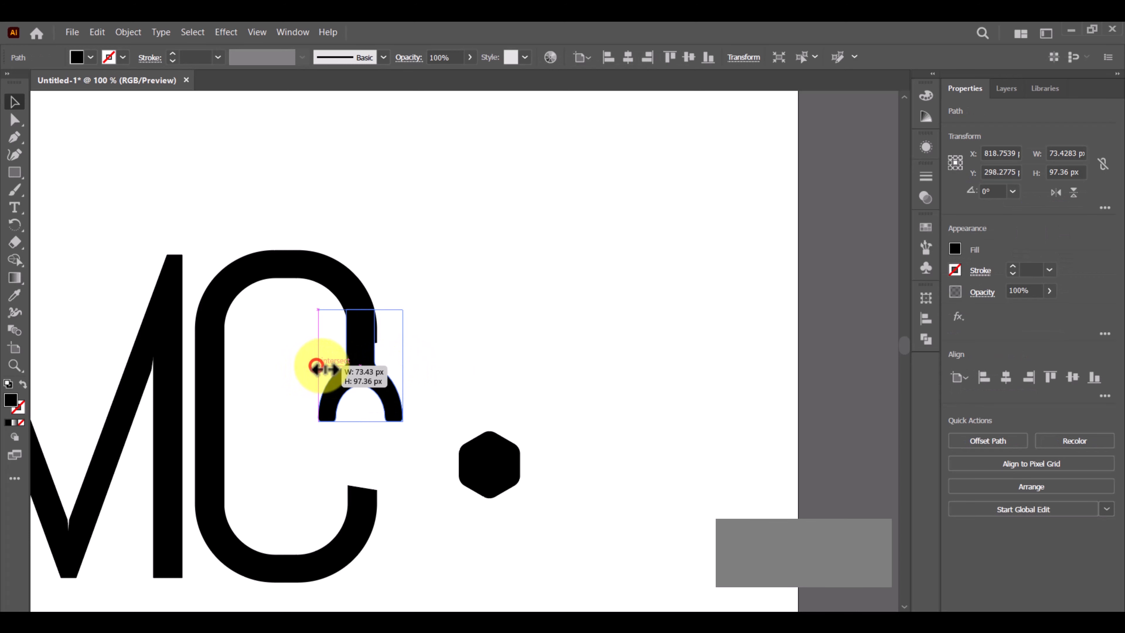
click(452, 356)
click(364, 337)
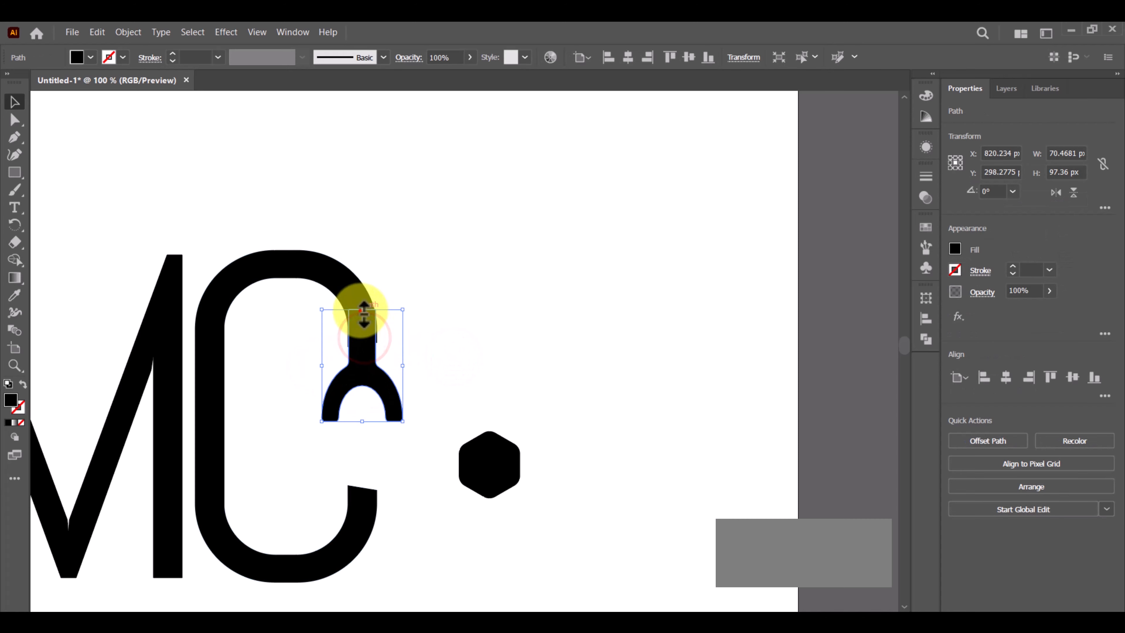
Shorten the wrench shape to about 77.6 px high and move it slightly up along the C's upper terminal.
drag(363, 309, 368, 338)
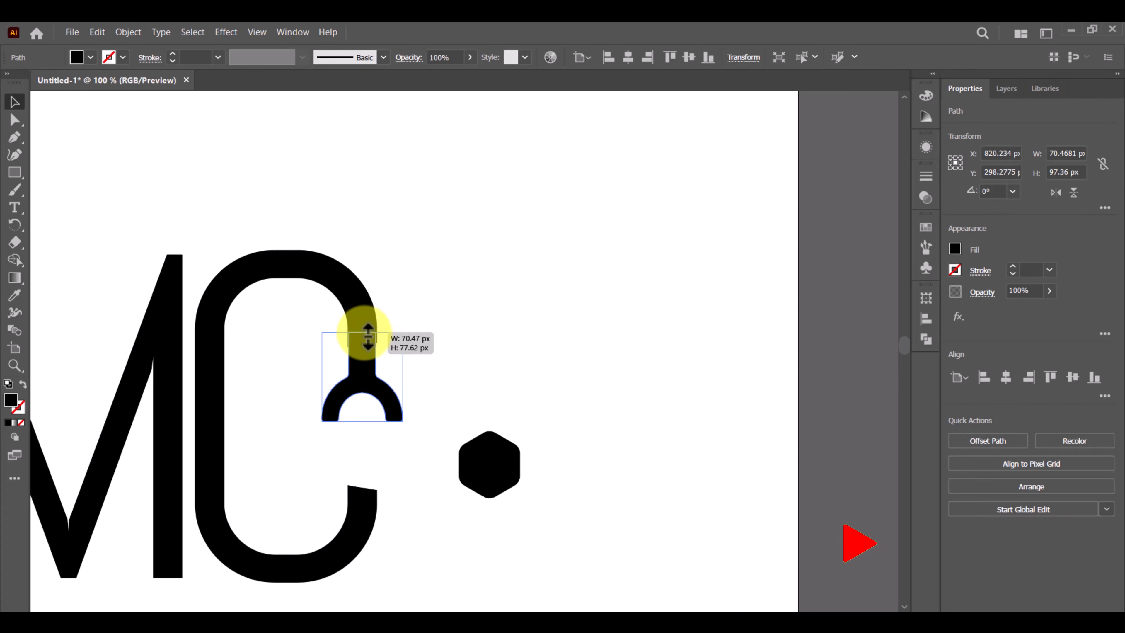
click(474, 359)
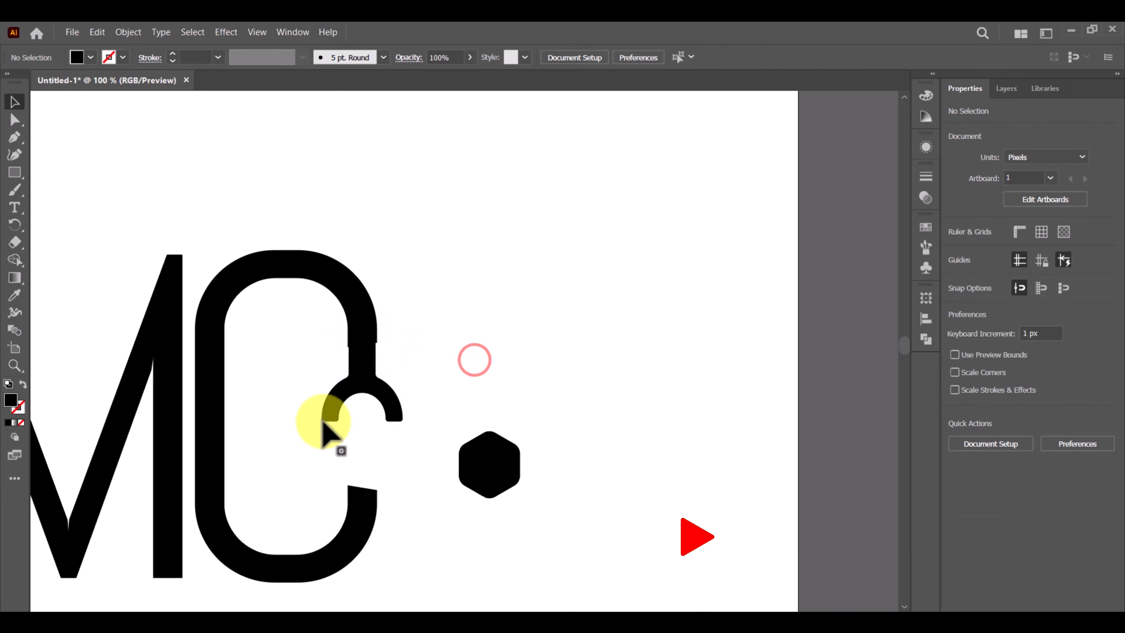
click(370, 386)
drag(371, 386, 371, 376)
click(437, 376)
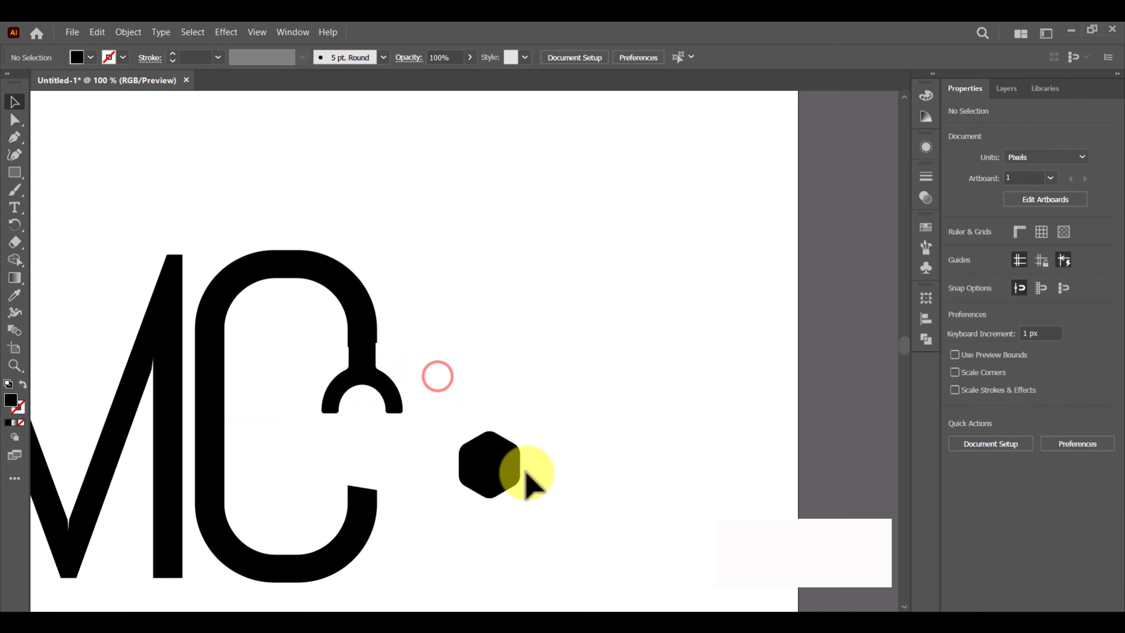
Move the rounded hexagon into the C's opening, centred just below the wrench jaw.
click(495, 474)
drag(520, 432, 360, 443)
click(452, 452)
Try to merge the C and the wrench shape with the Shape Builder, then undo the merge.
key(z)
click(319, 397)
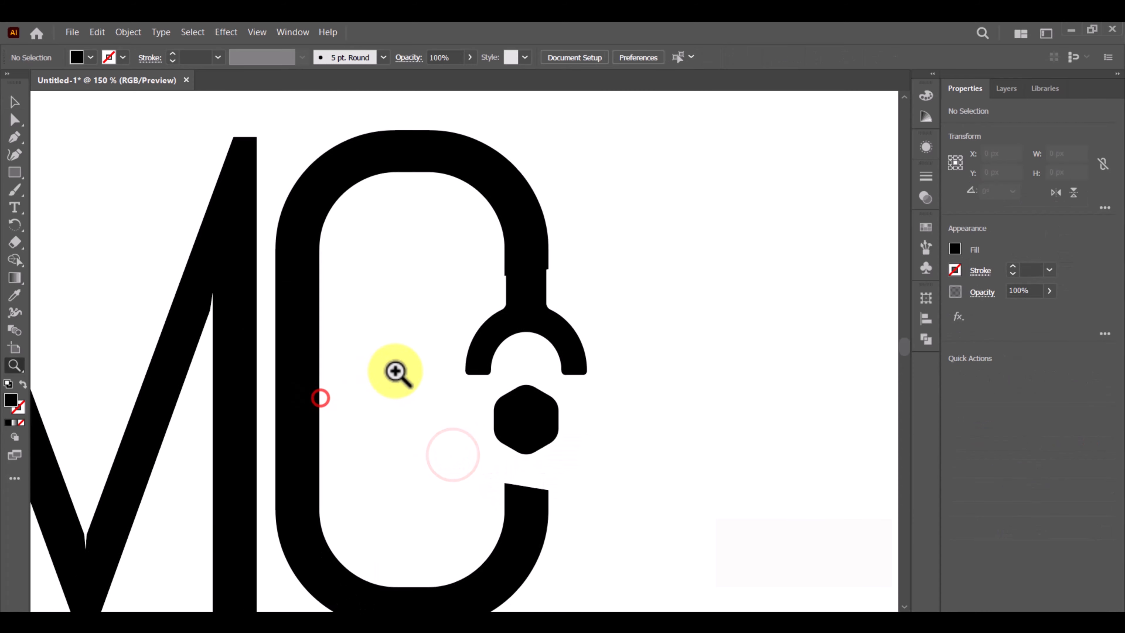
click(395, 370)
drag(529, 344, 493, 435)
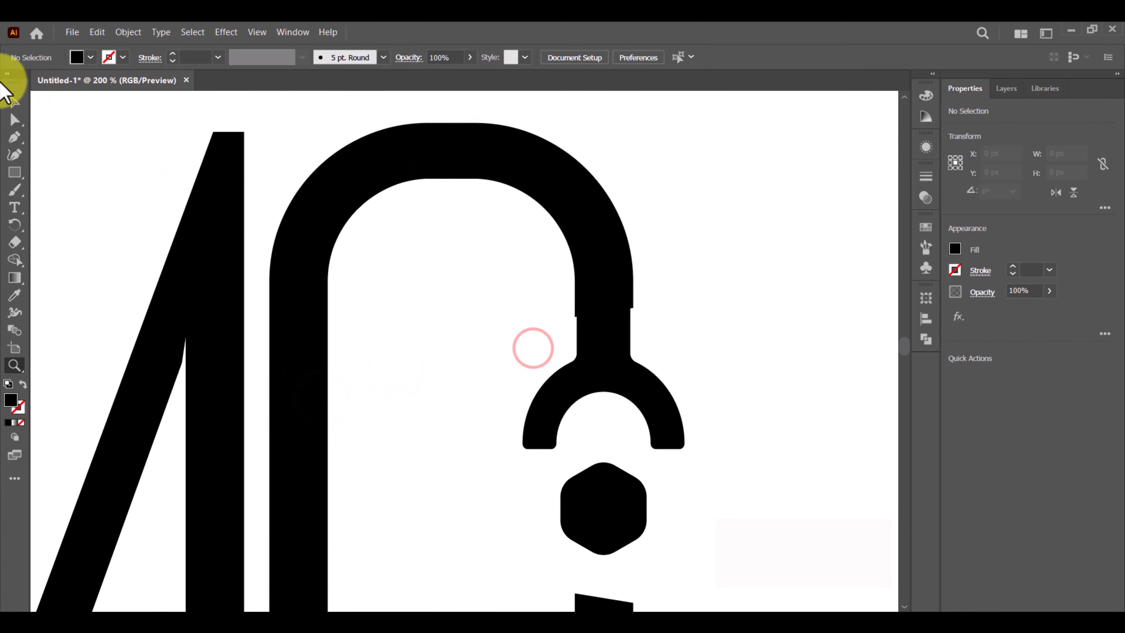
click(13, 101)
drag(713, 202, 485, 352)
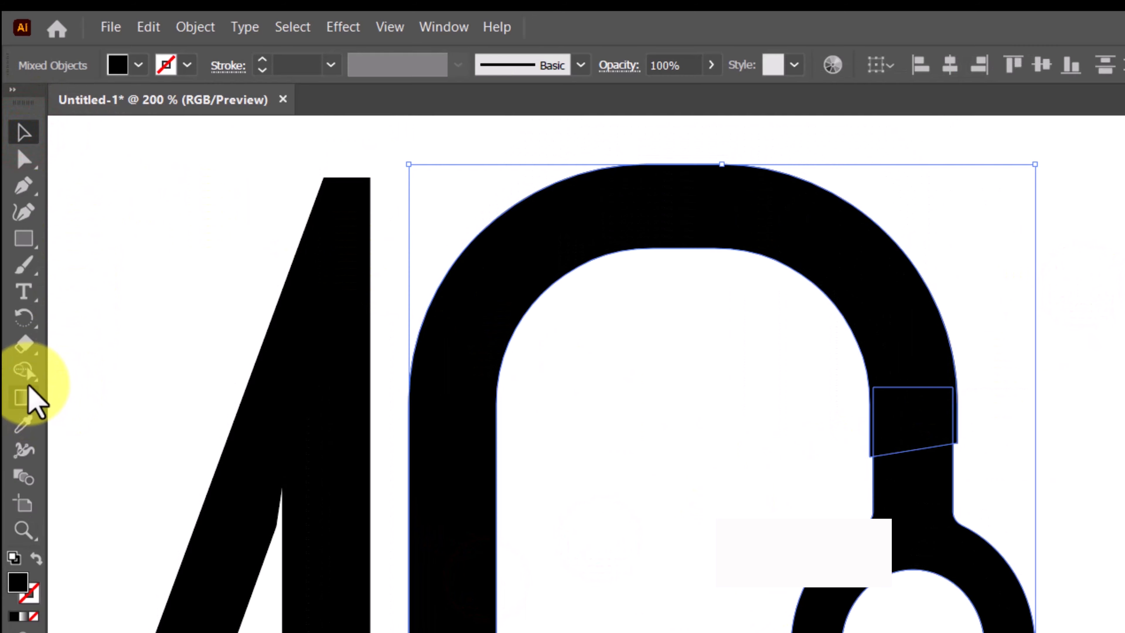
click(14, 259)
mouse_move(563, 202)
mouse_down()
mouse_move(598, 265)
mouse_move(593, 354)
mouse_up()
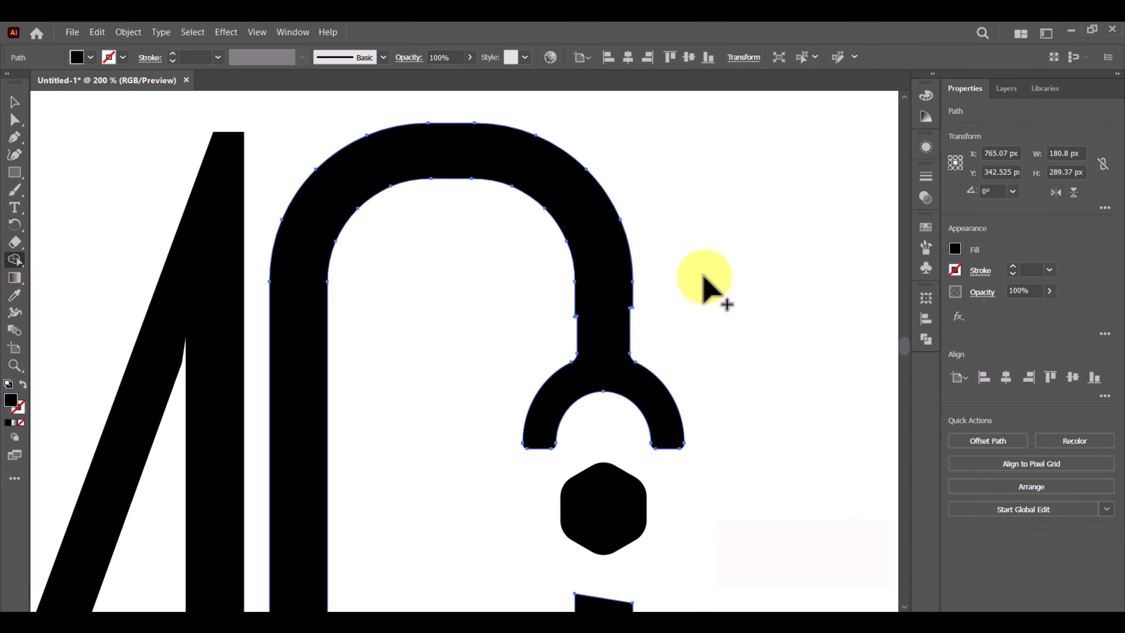
key(ctrl+z)
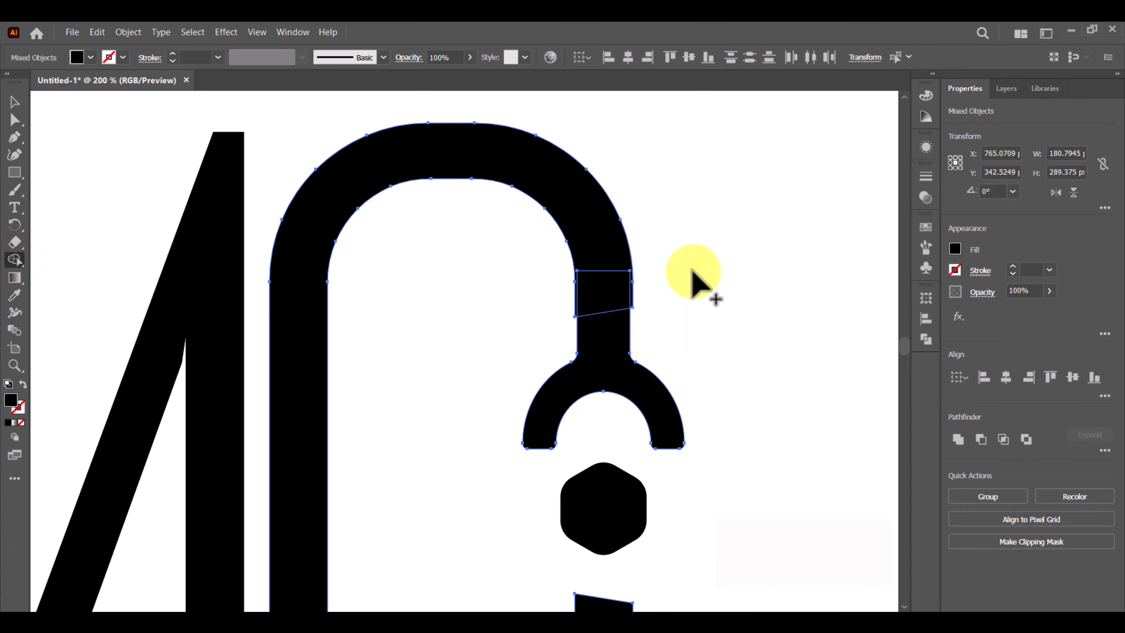
click(13, 103)
click(754, 226)
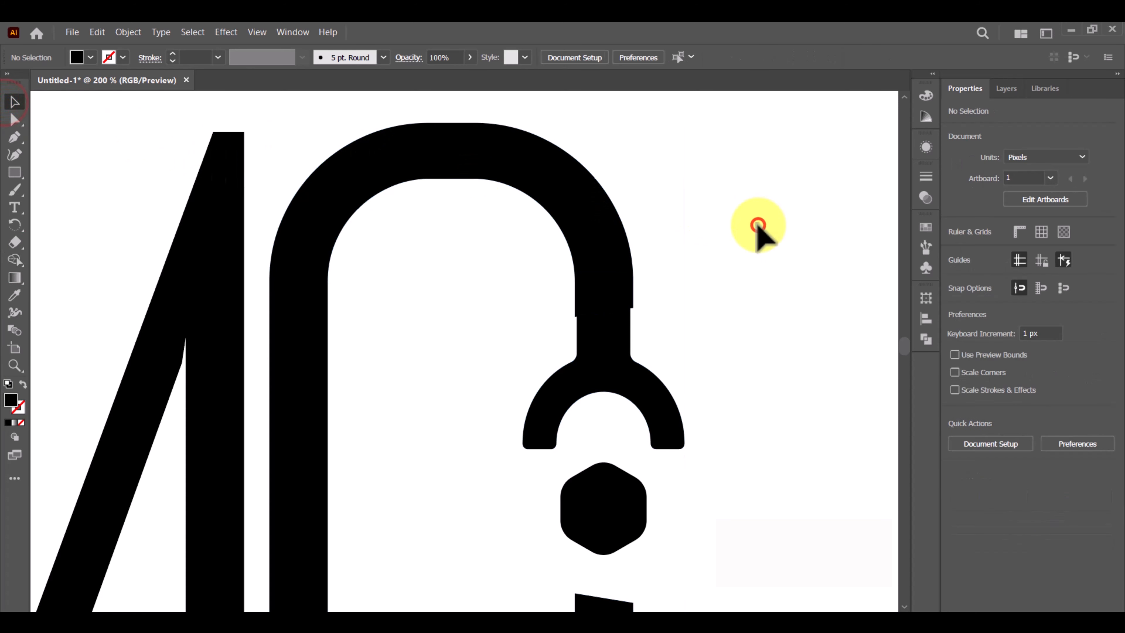
Widen the wrench shape to about 76 px so both edges of its stem line up with the C's stroke.
key(z)
click(606, 333)
click(455, 361)
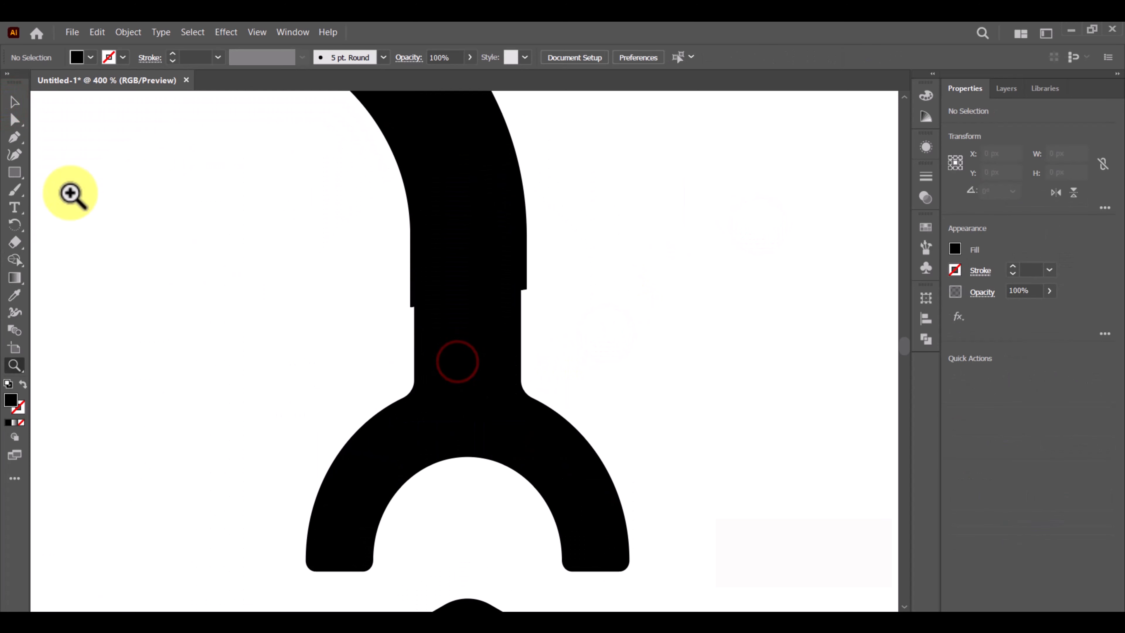
click(14, 102)
click(431, 295)
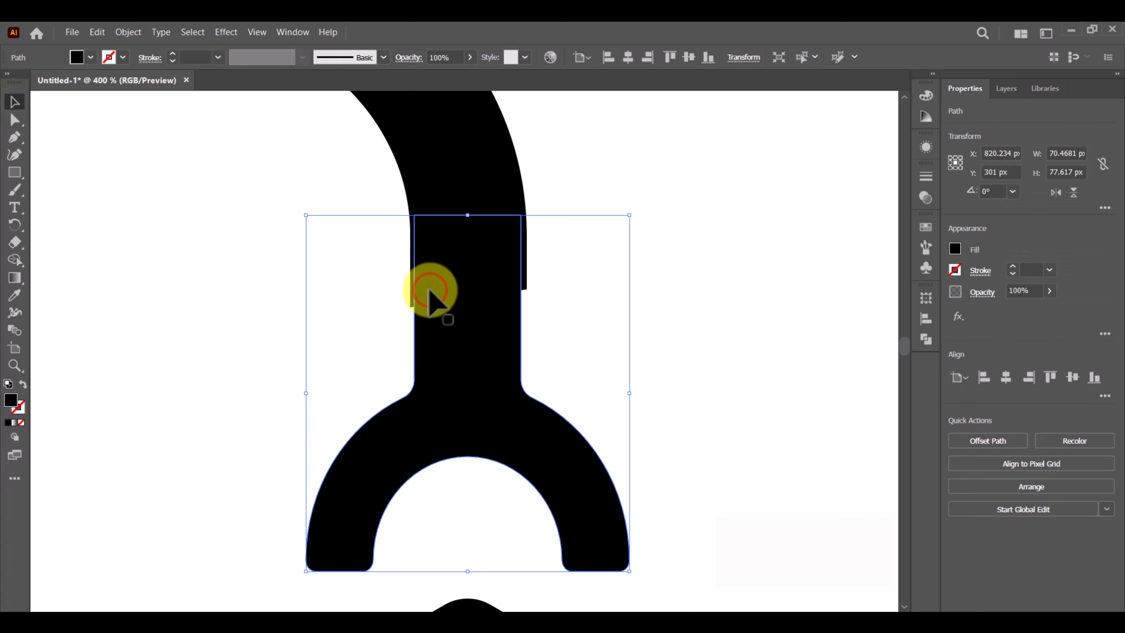
drag(306, 398, 301, 398)
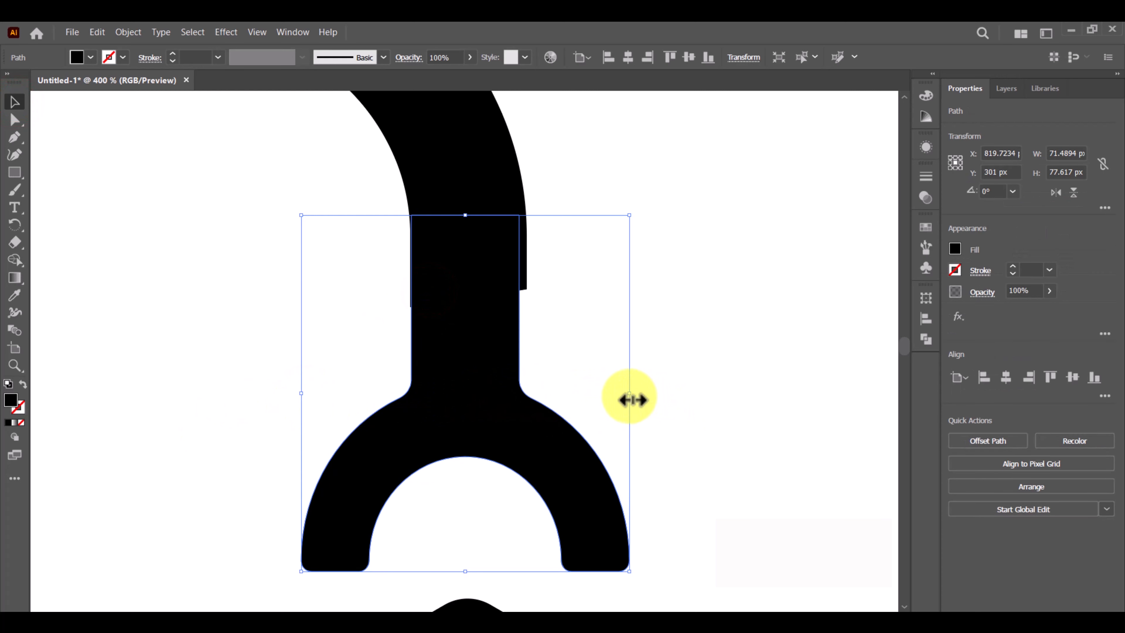
drag(629, 394, 638, 393)
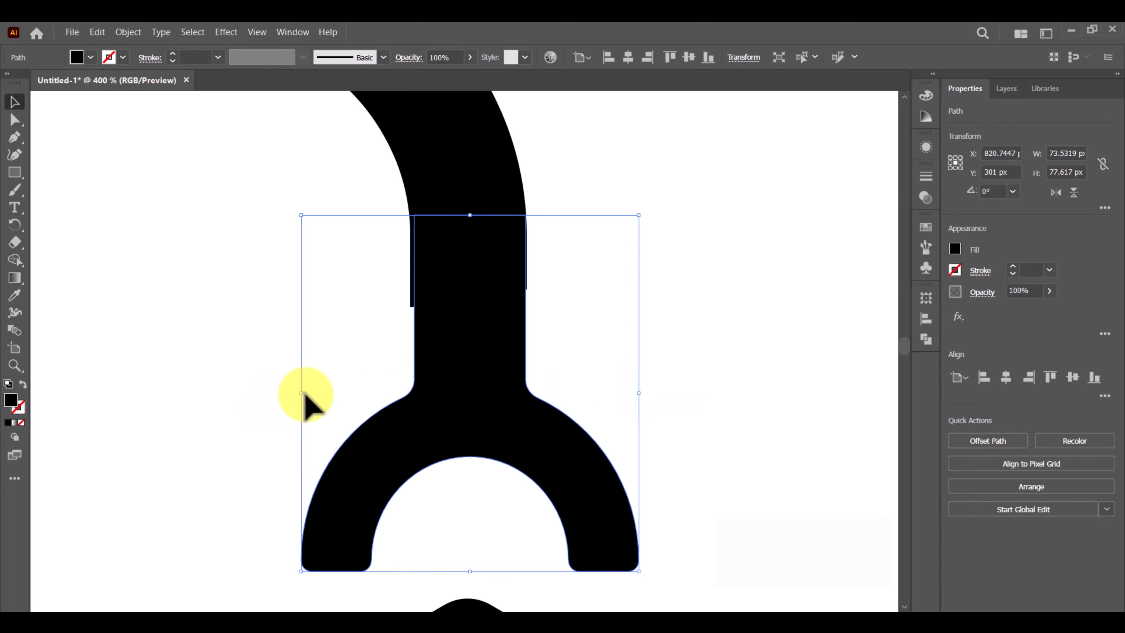
drag(304, 398, 296, 397)
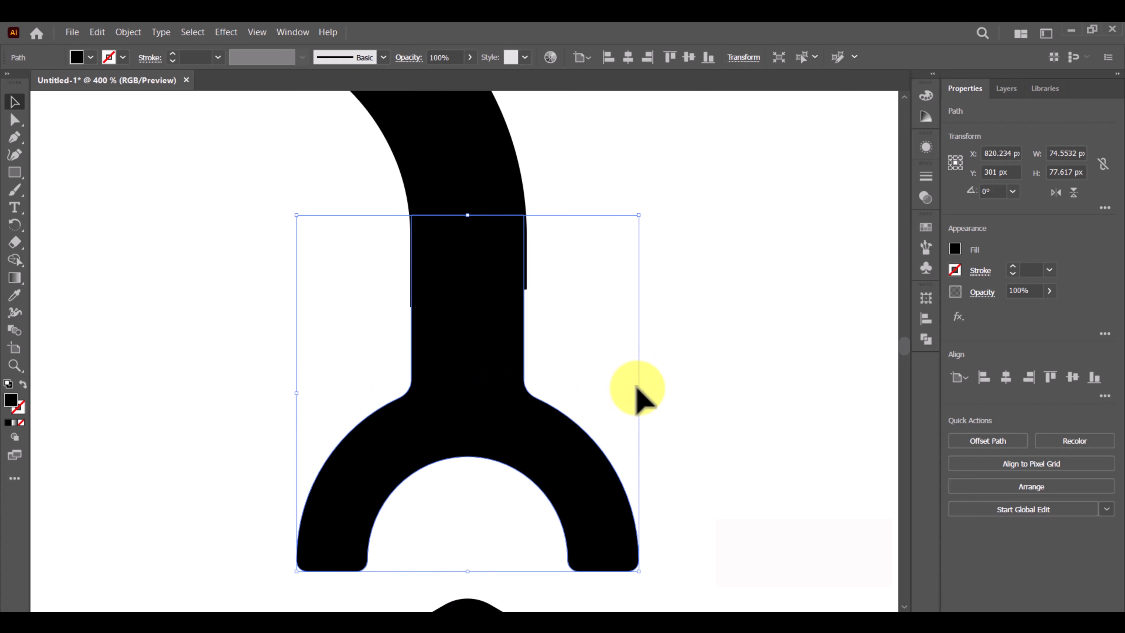
drag(638, 393, 642, 395)
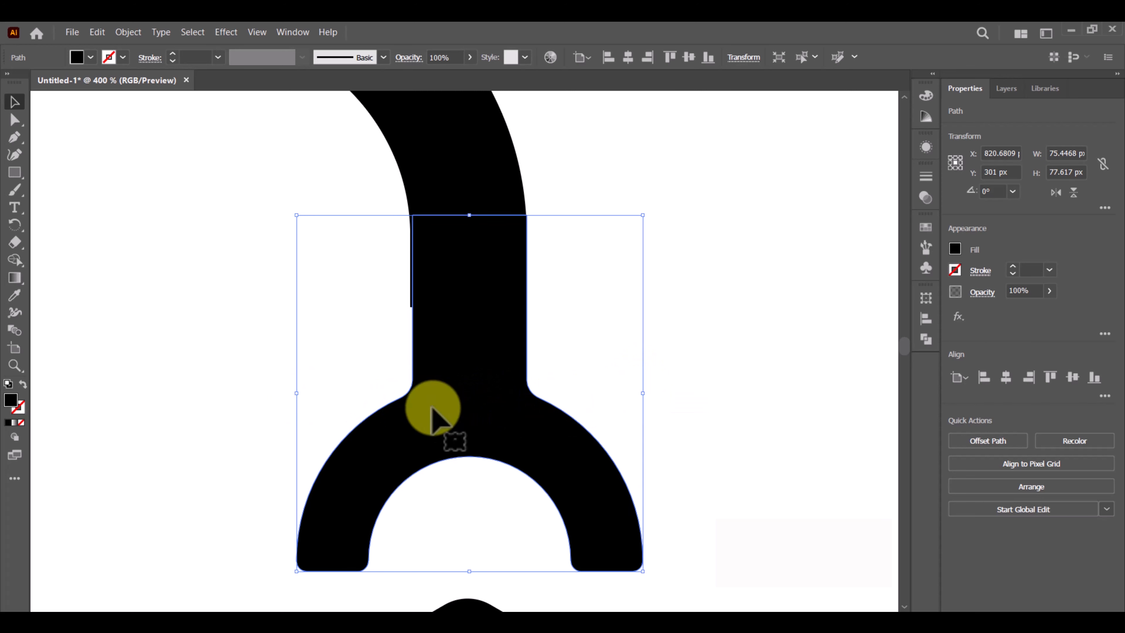
drag(300, 398, 296, 401)
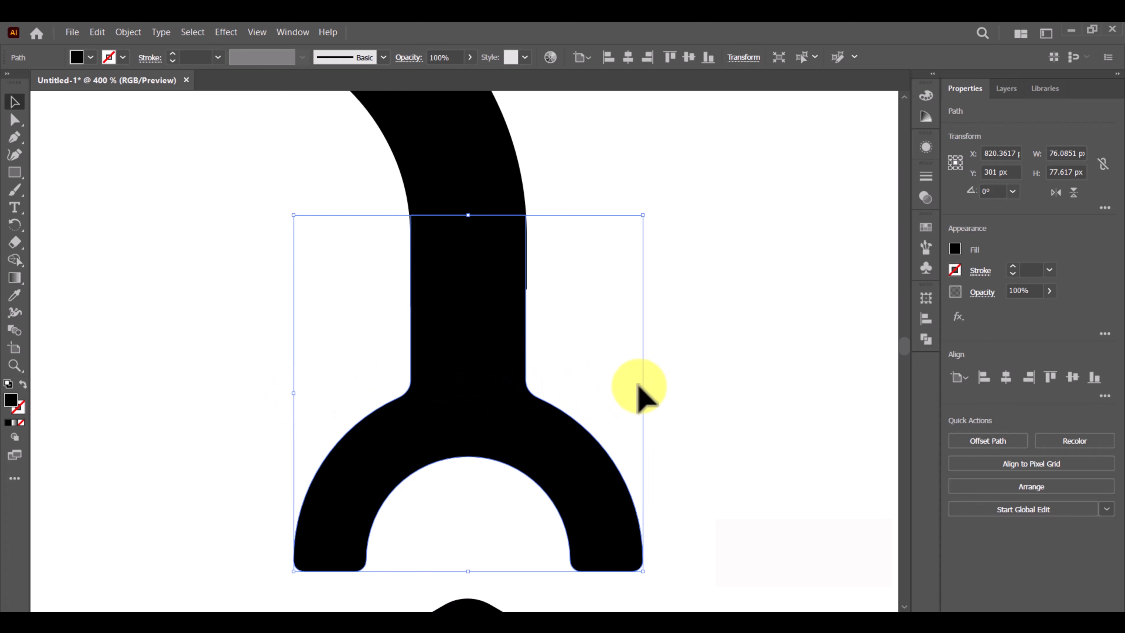
drag(647, 397, 647, 398)
click(705, 394)
Merge the C and the widened wrench shape into one path with the Shape Builder.
click(622, 237)
drag(583, 163, 328, 384)
click(14, 260)
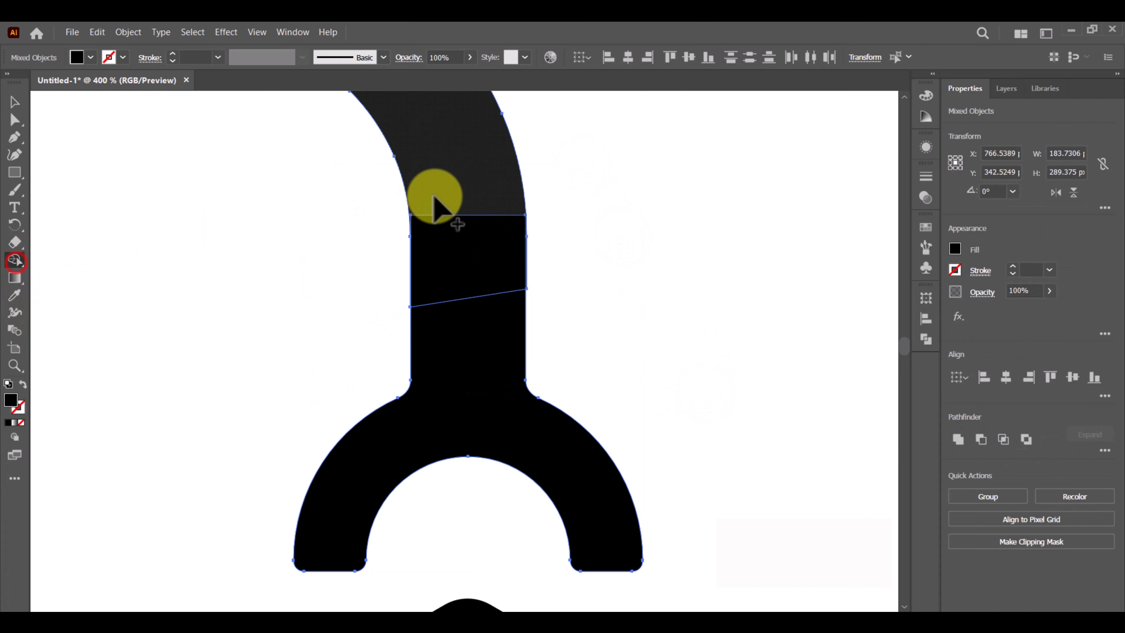
drag(451, 176, 471, 355)
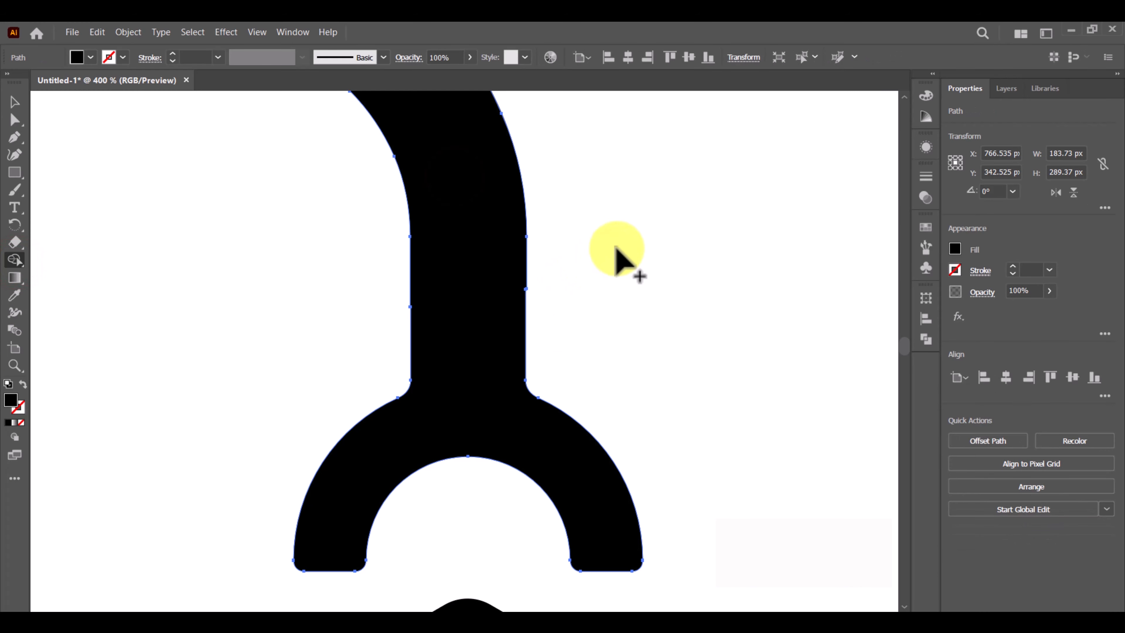
click(15, 103)
click(151, 186)
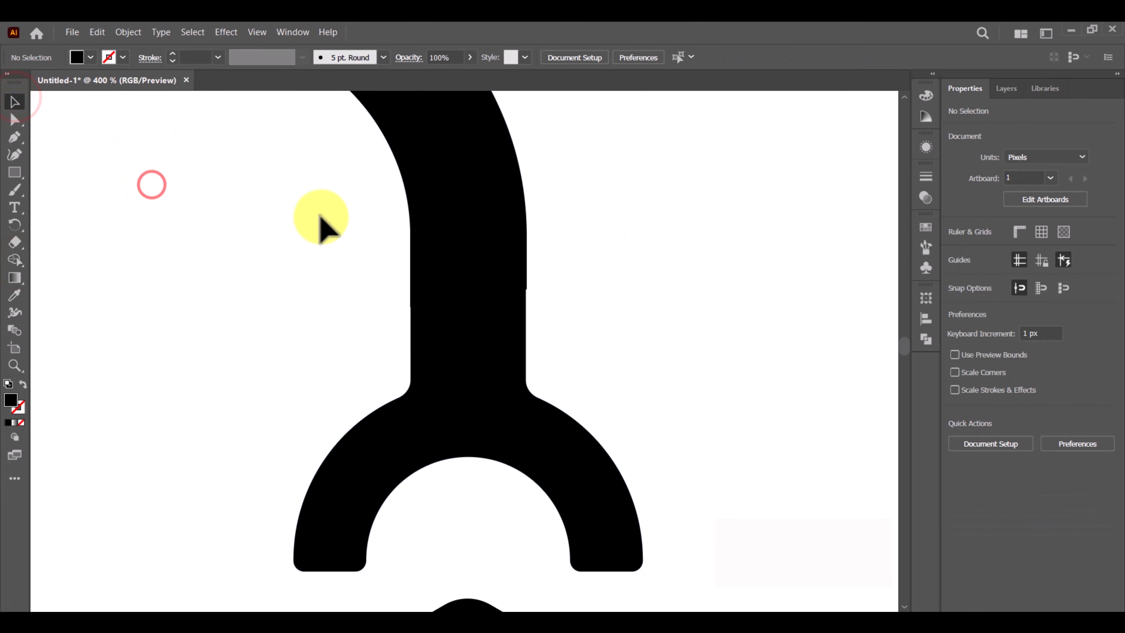
Move the inner anchor point of the small notch on the stem's right edge outward, flush with the C's outer edge.
key(z)
click(473, 299)
click(473, 326)
click(421, 385)
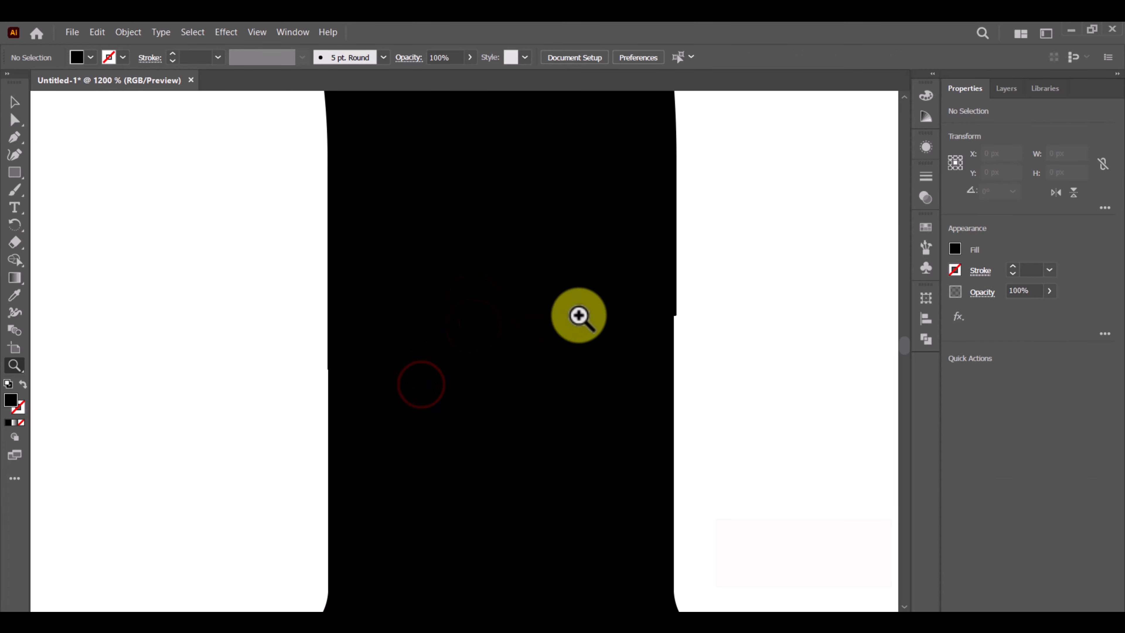
click(16, 120)
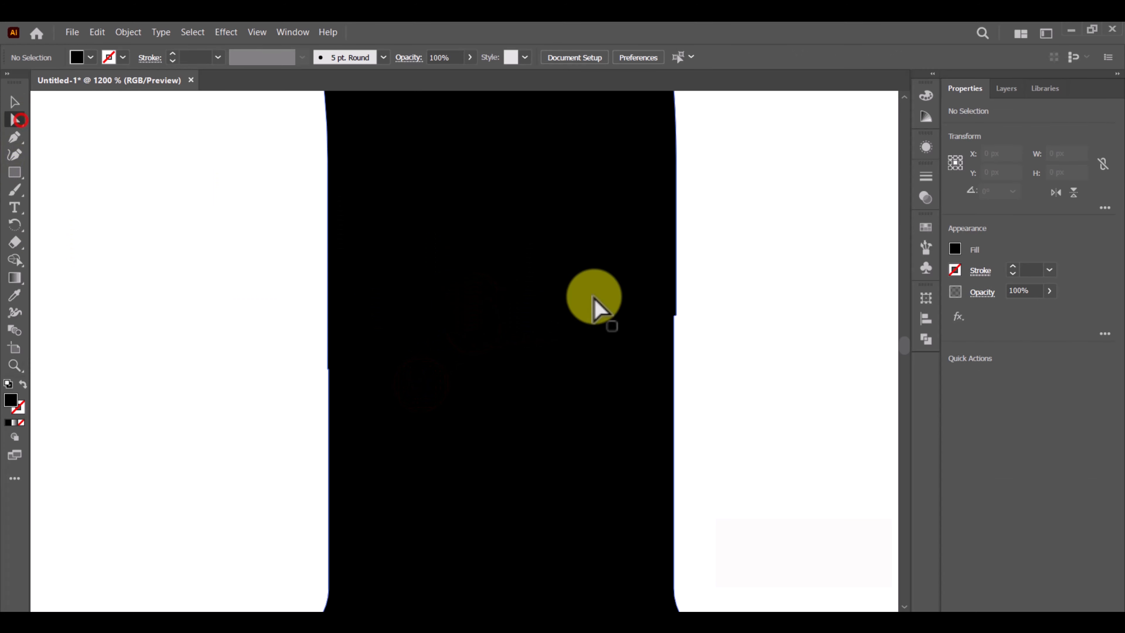
click(674, 314)
key(z)
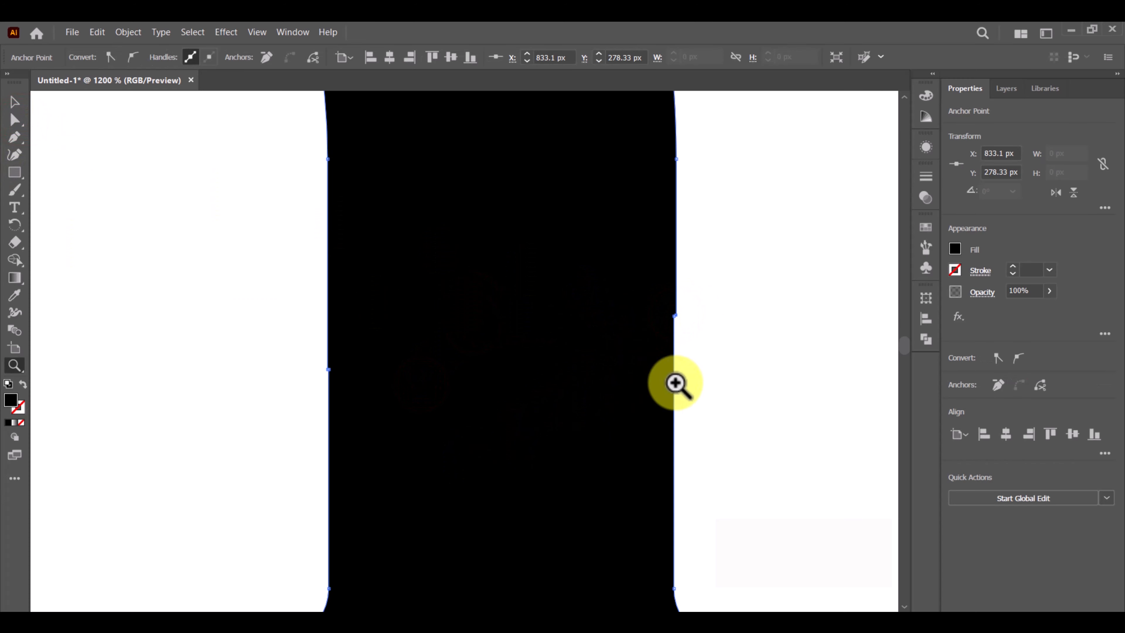
click(687, 340)
click(411, 348)
click(527, 330)
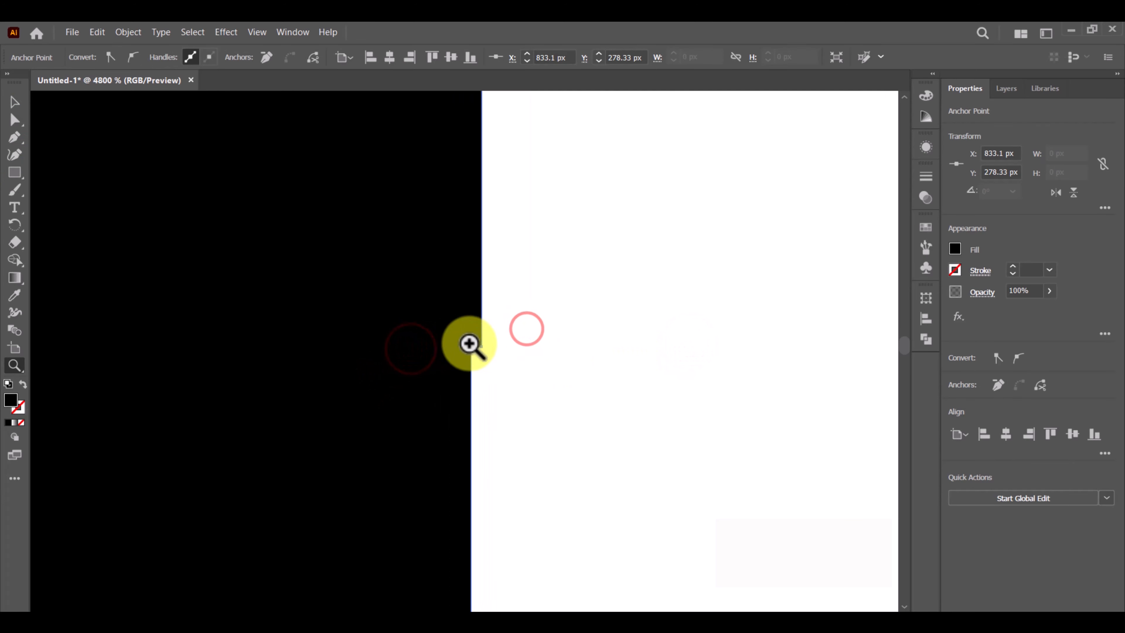
click(473, 347)
click(470, 344)
click(15, 119)
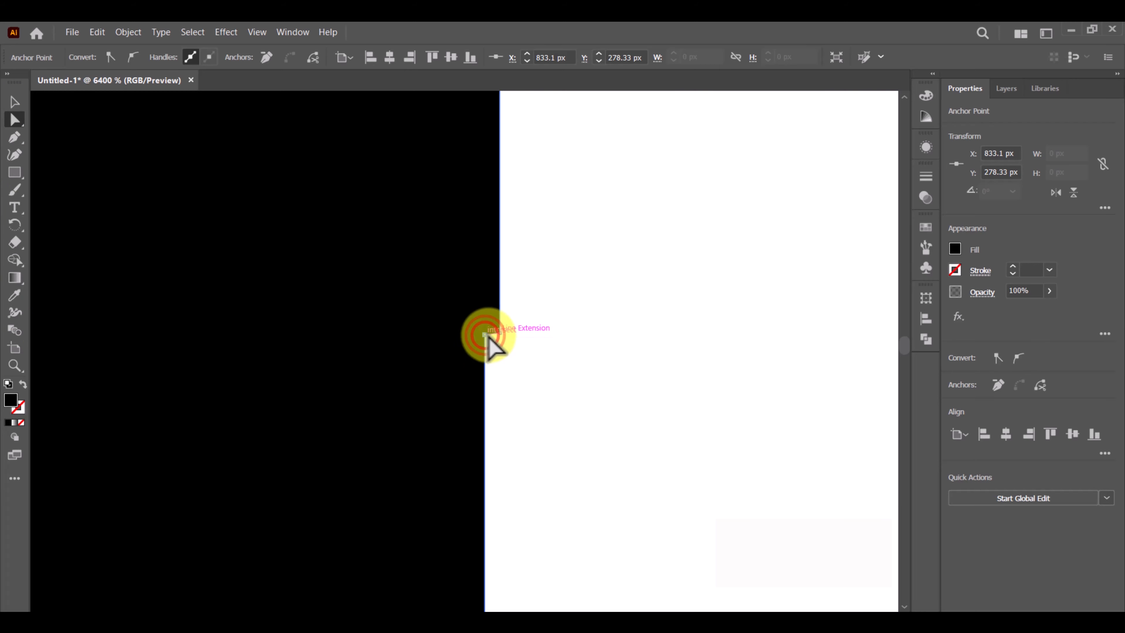
drag(486, 337, 498, 342)
click(439, 396)
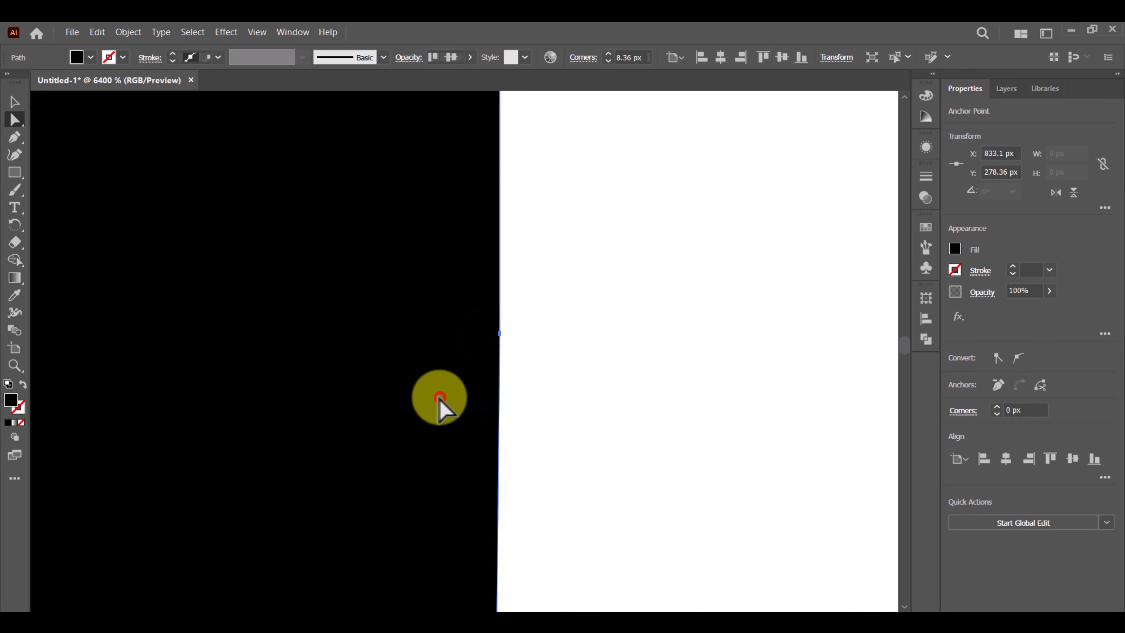
click(626, 398)
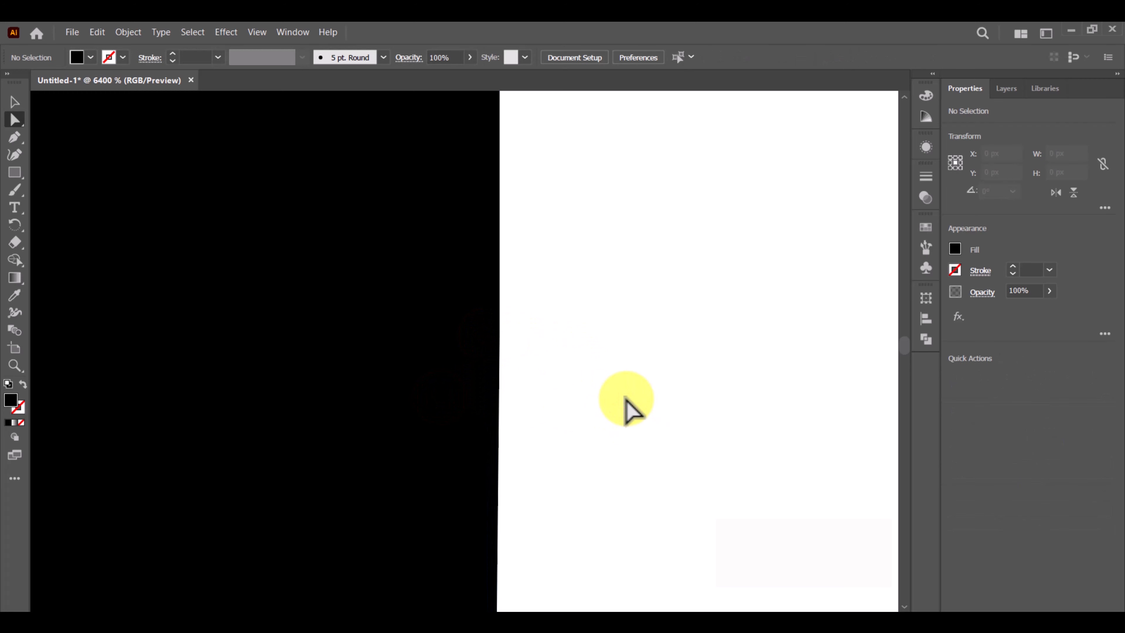
Move the notch's anchor point on the stem's left edge outward by about 0.05 px, flush with the C's inner edge.
key(ctrl+minus)
key(ctrl+minus)
key(ctrl+minus)
key(ctrl+minus)
key(ctrl+minus)
key(ctrl+minus)
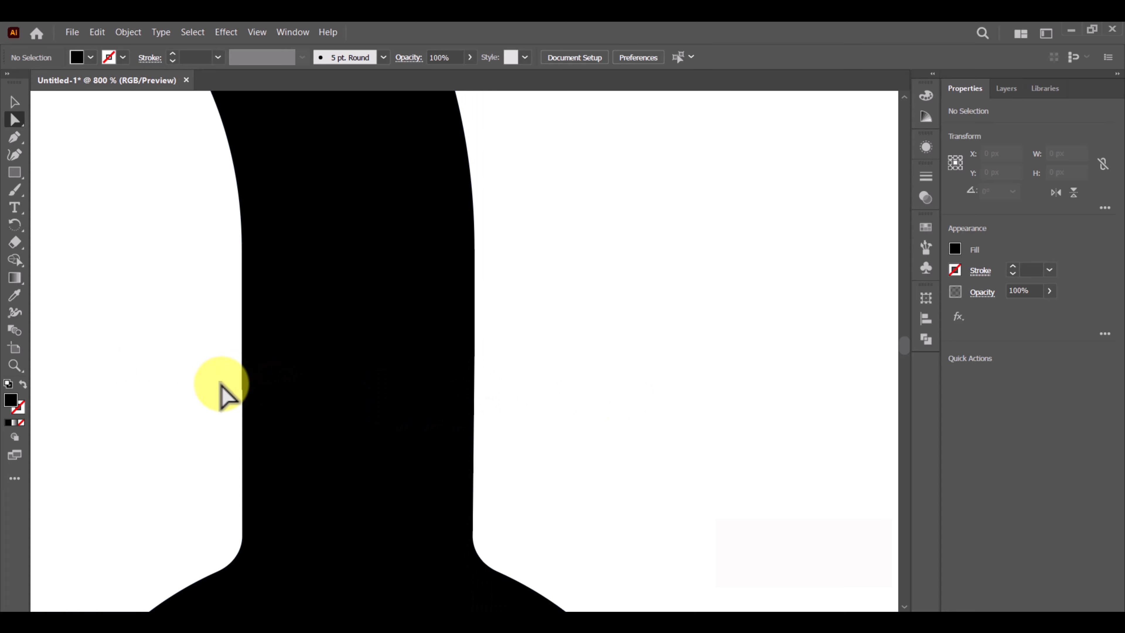
key(z)
click(268, 391)
click(422, 392)
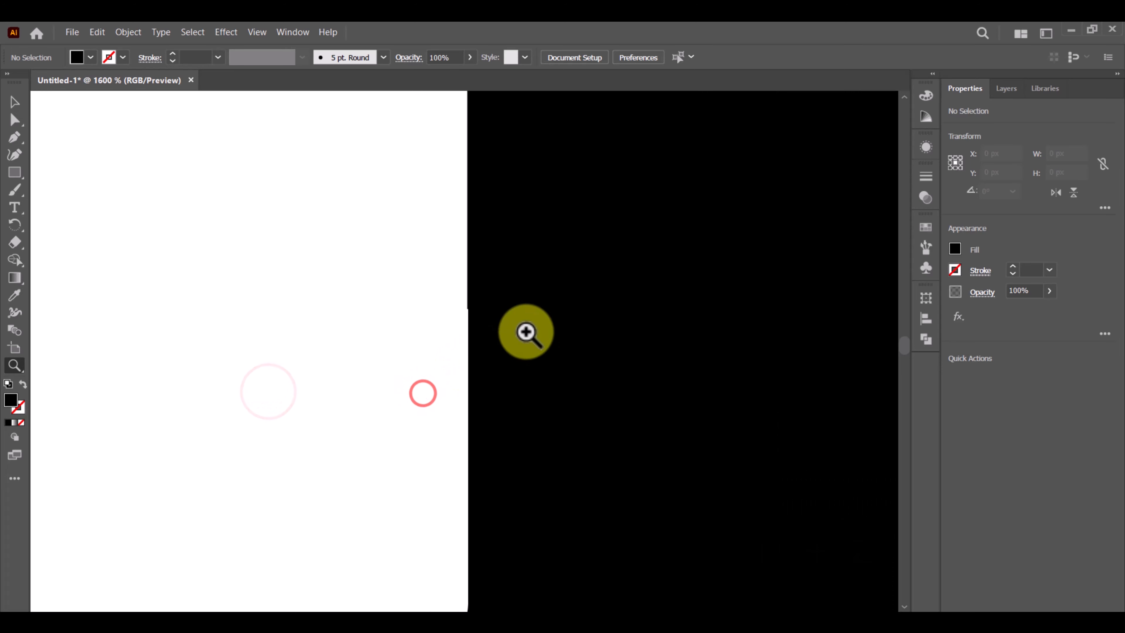
click(526, 331)
click(399, 320)
click(454, 314)
click(432, 380)
click(409, 406)
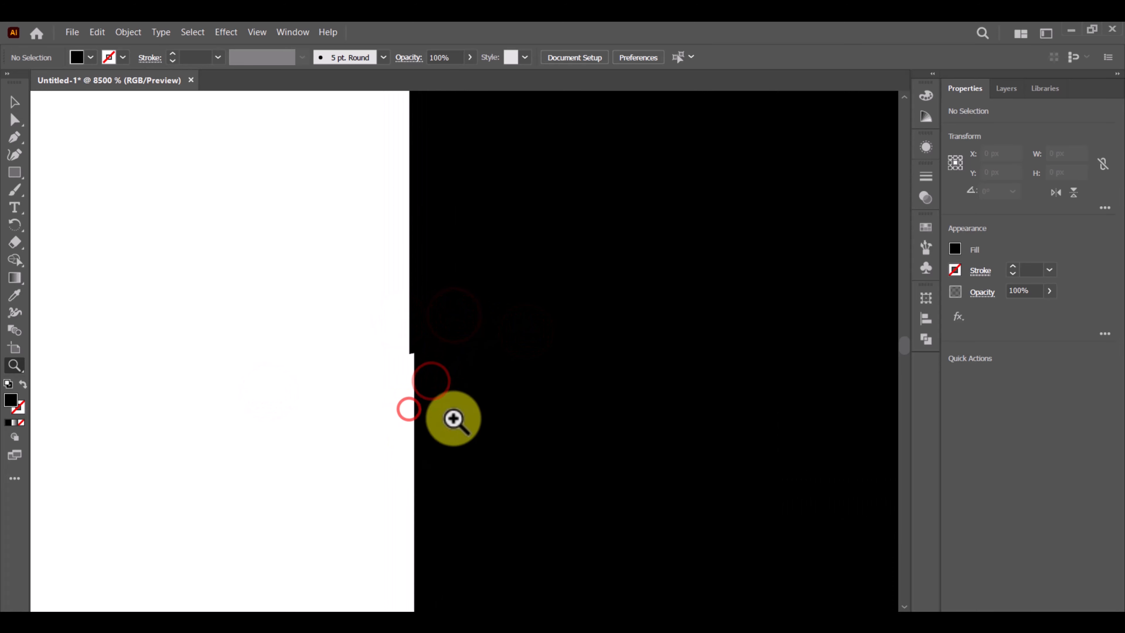
click(457, 377)
click(425, 305)
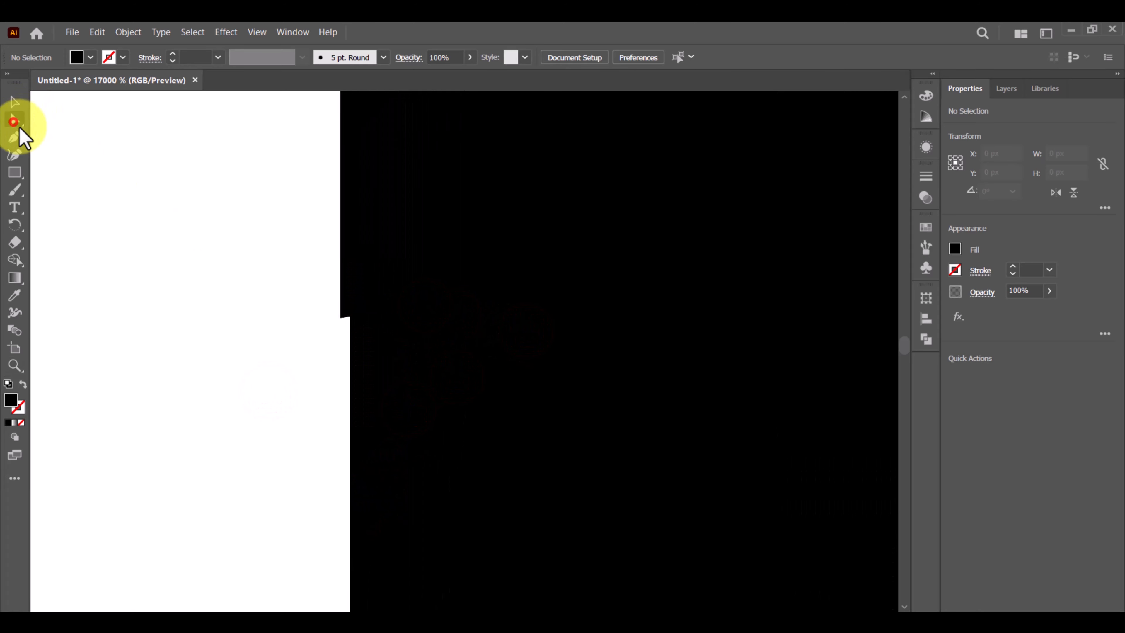
click(13, 121)
click(350, 324)
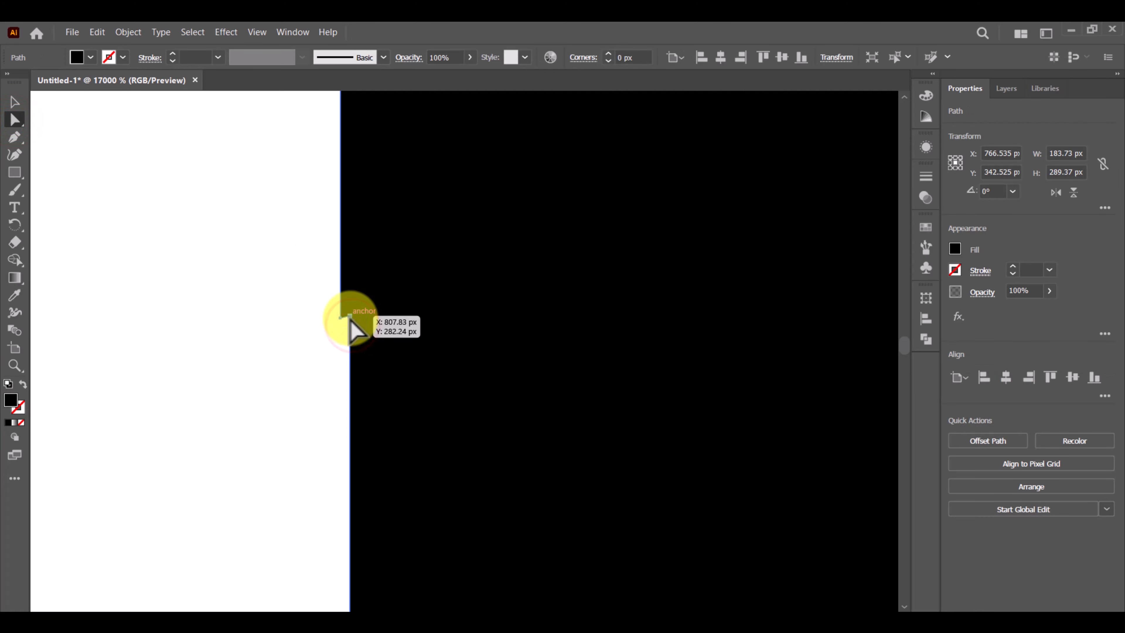
drag(350, 319, 342, 321)
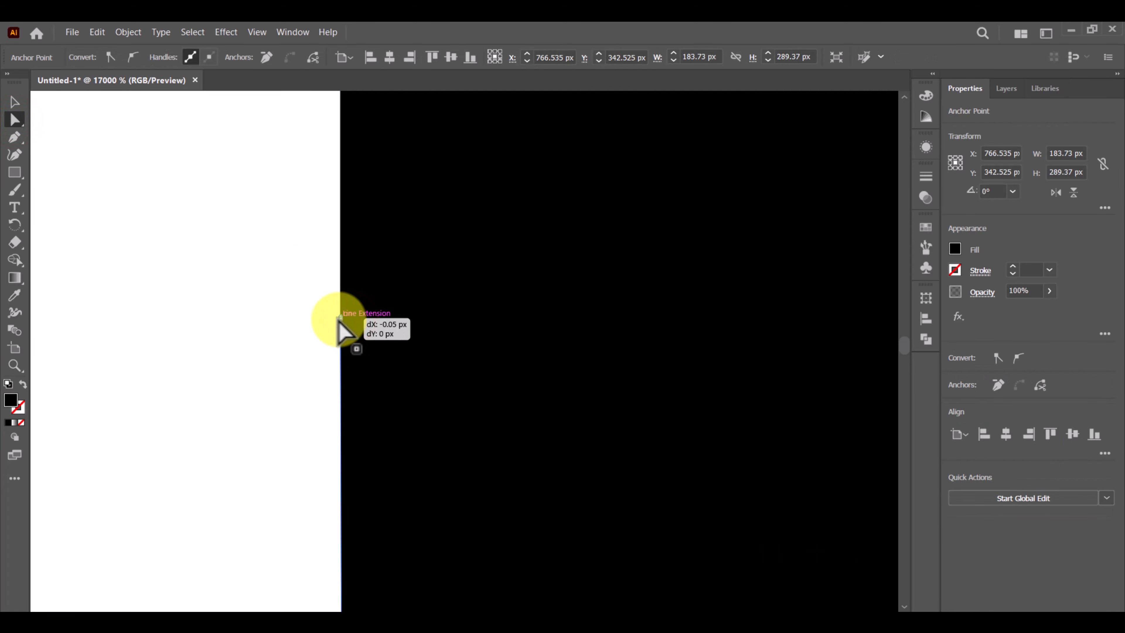
Examine the whole AMC lettermark at full view, including the merged wrench C and the M.
click(256, 340)
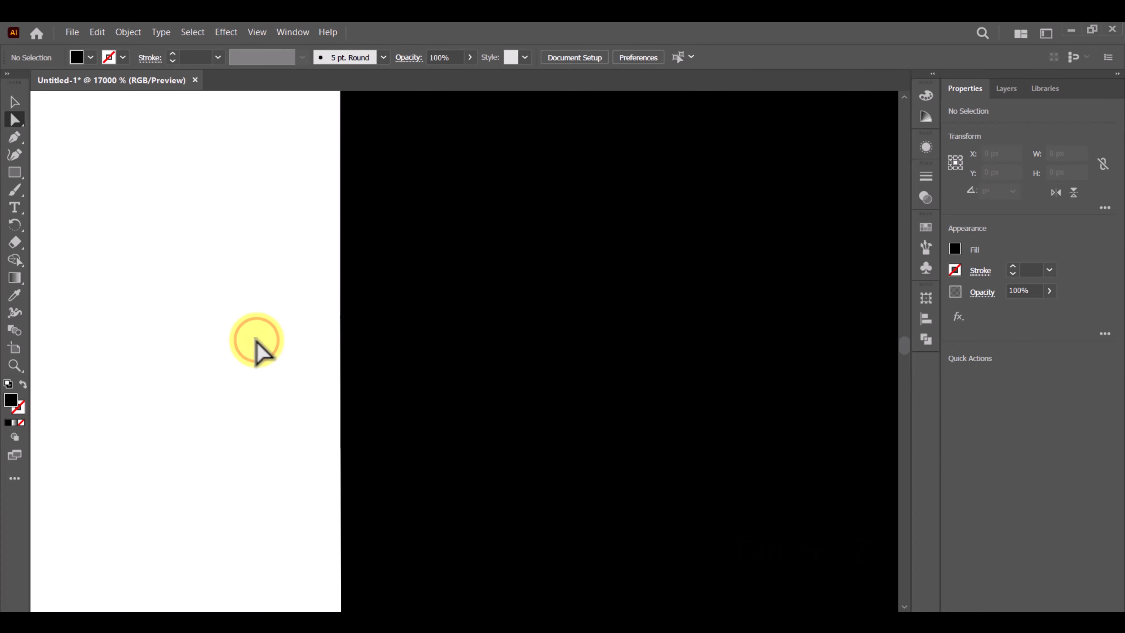
key(ctrl+minus)
key(ctrl+minus)
key(ctrl+minus)
key(ctrl+minus)
key(ctrl+minus)
key(ctrl+minus)
key(ctrl+minus)
key(ctrl+minus)
key(ctrl+minus)
key(ctrl+minus)
key(ctrl+minus)
key(ctrl+minus)
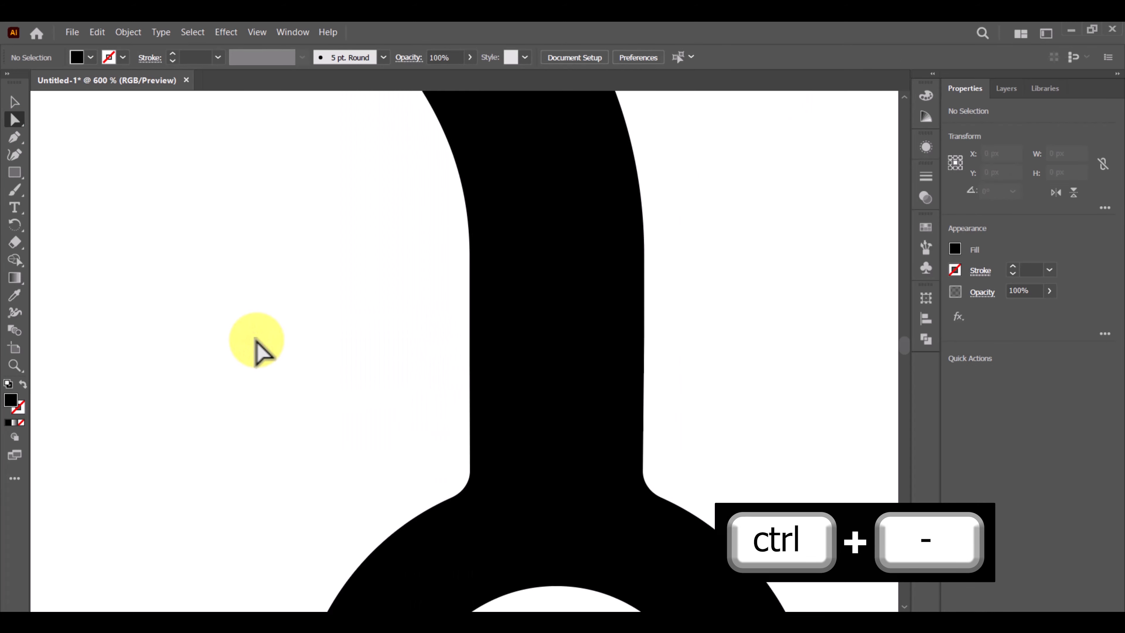
key(ctrl+minus)
key(ctrl+minus)
key(ctrl+minus)
key(ctrl+minus)
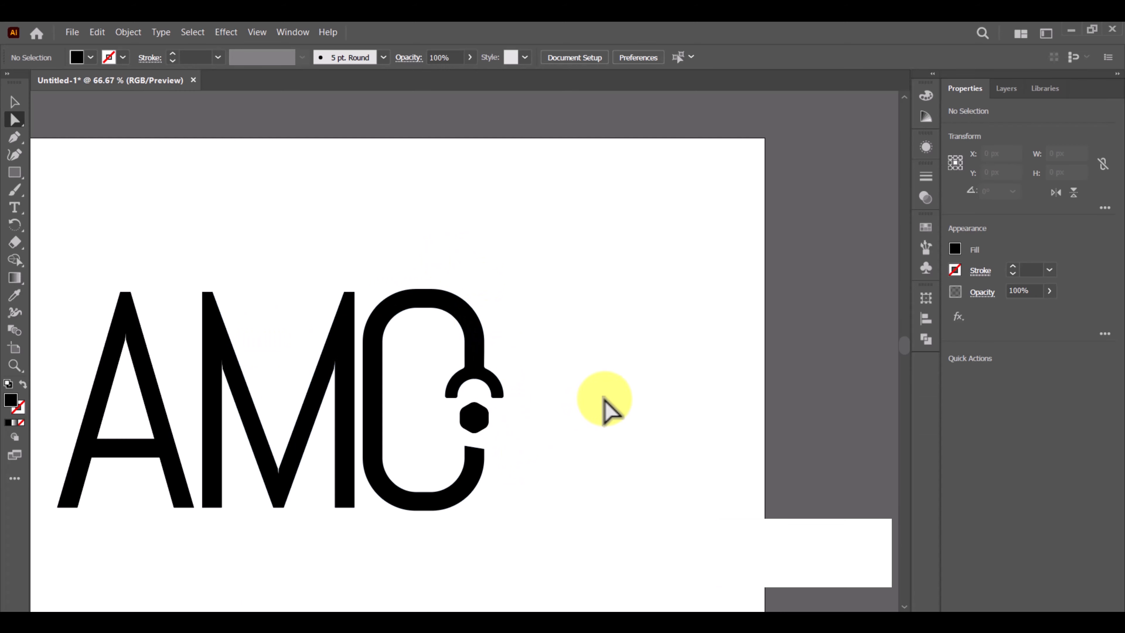
drag(563, 455, 639, 350)
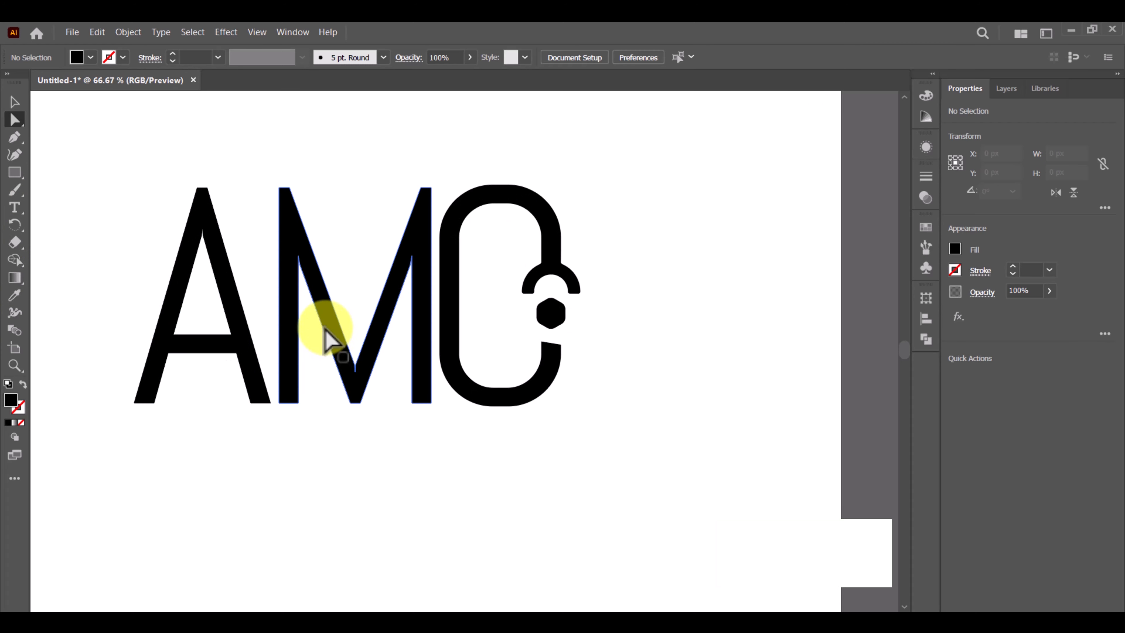
click(333, 325)
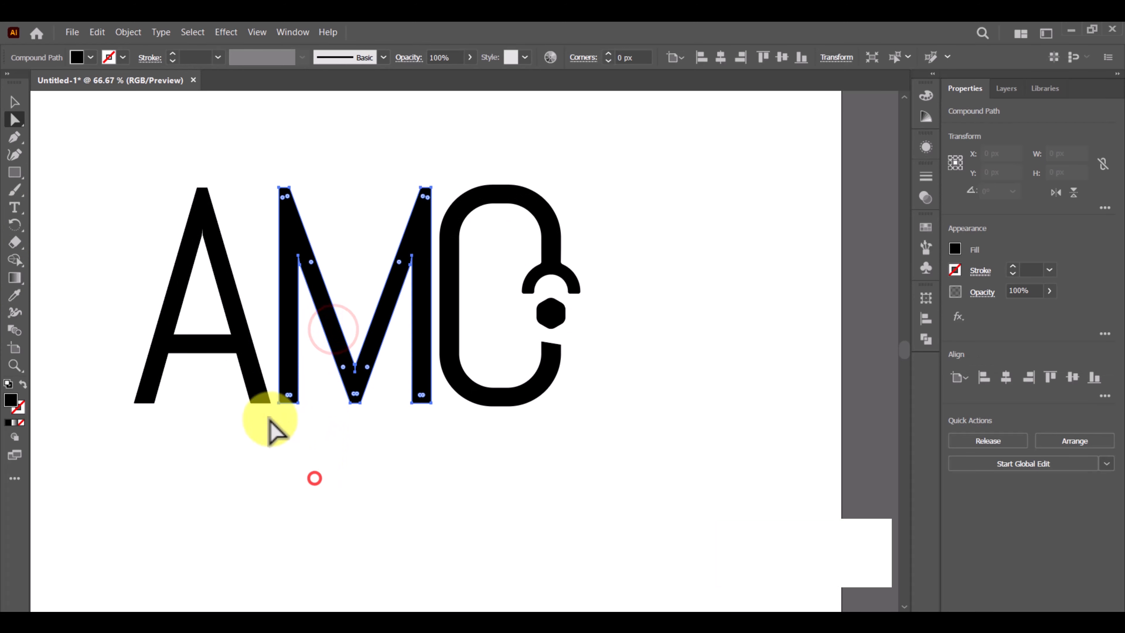
click(15, 105)
click(102, 142)
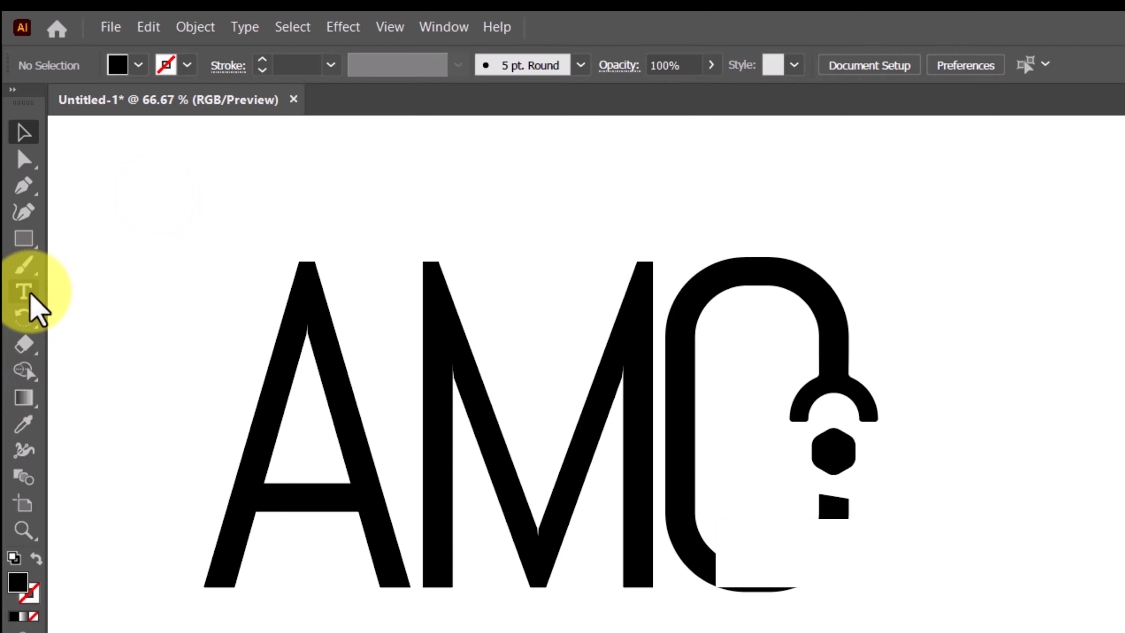
Add the point text "Trucking LLC" in 12 pt Abel Regular below the AMC letters.
click(14, 207)
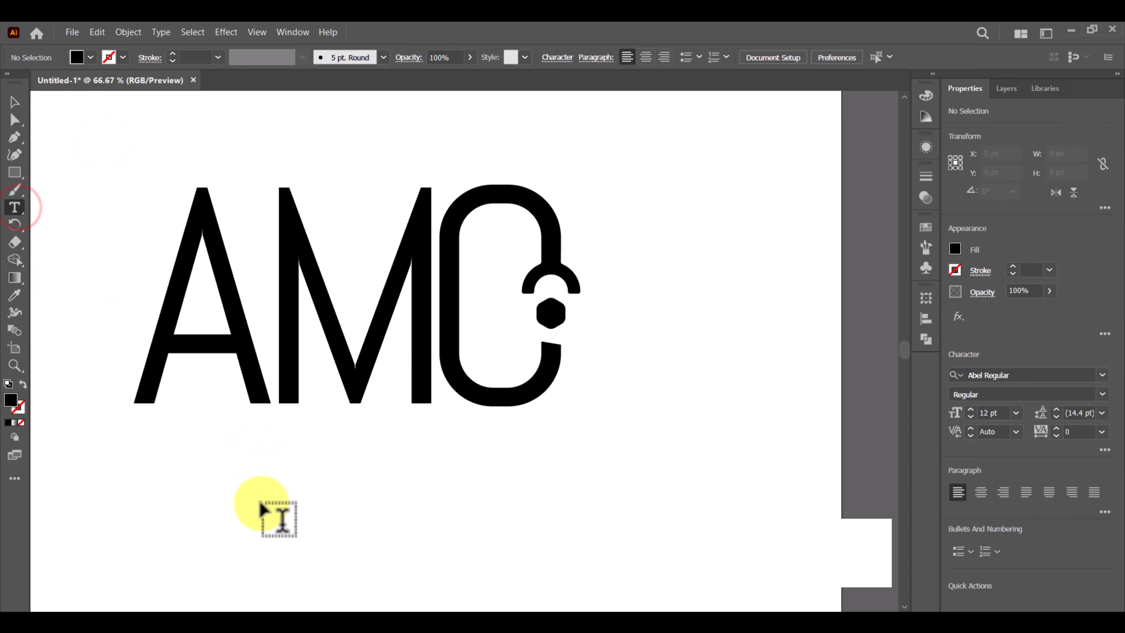
click(260, 503)
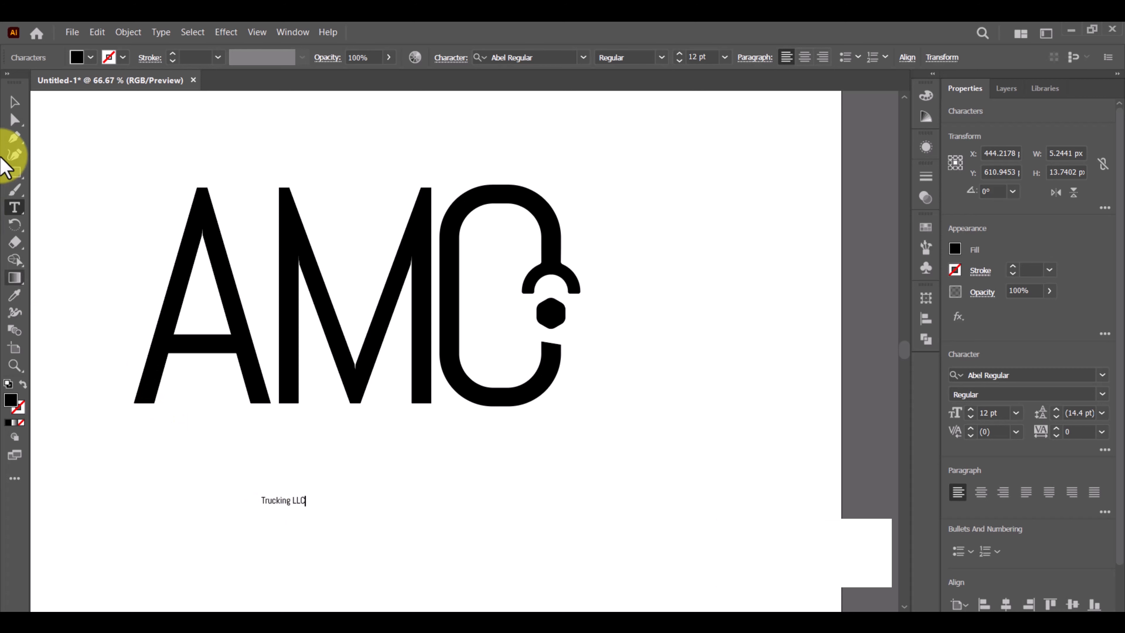
click(12, 105)
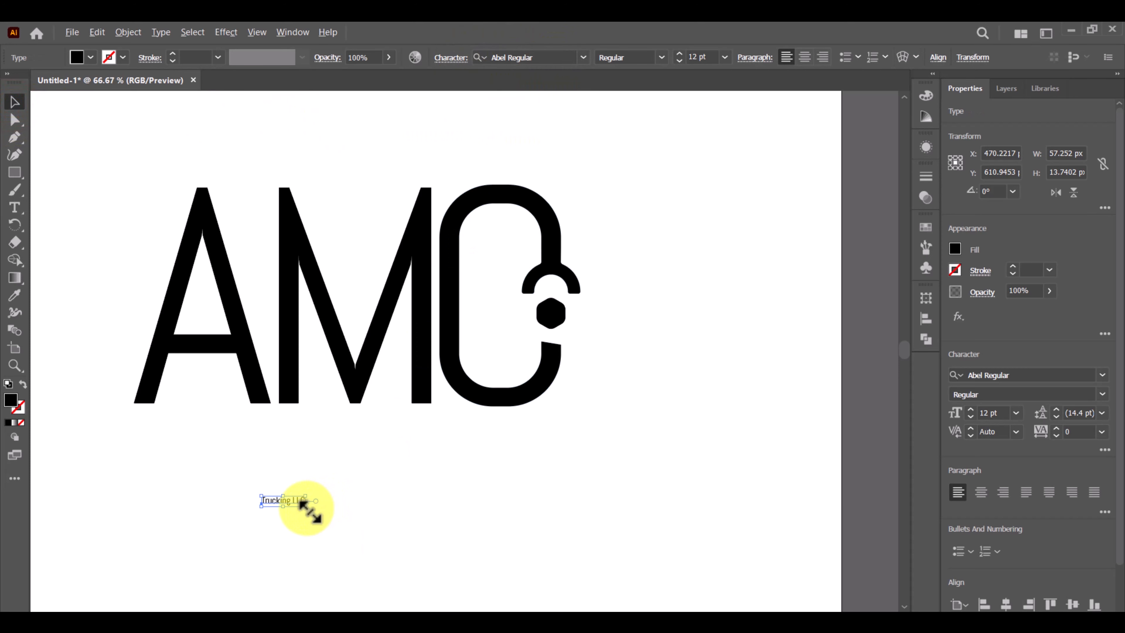
Scale the "Trucking LLC" text up to about 59 pt and place it just beneath the AMC letters.
drag(308, 508, 396, 518)
drag(290, 500, 340, 458)
click(412, 568)
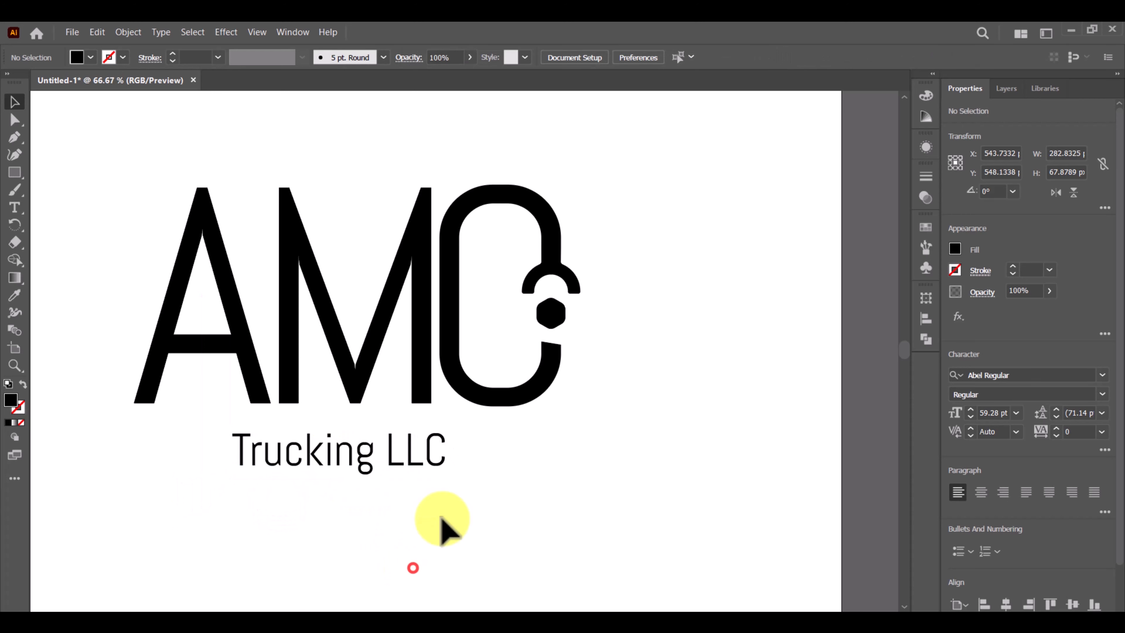
Fill the letter A with the dark purplish gray #413c42.
click(211, 216)
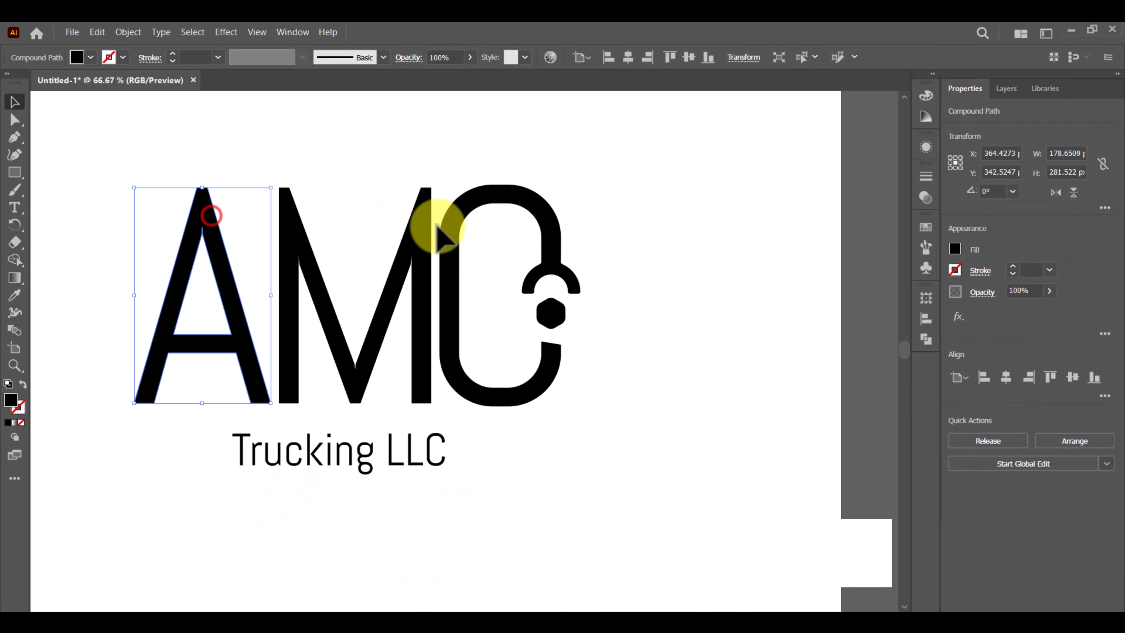
click(955, 249)
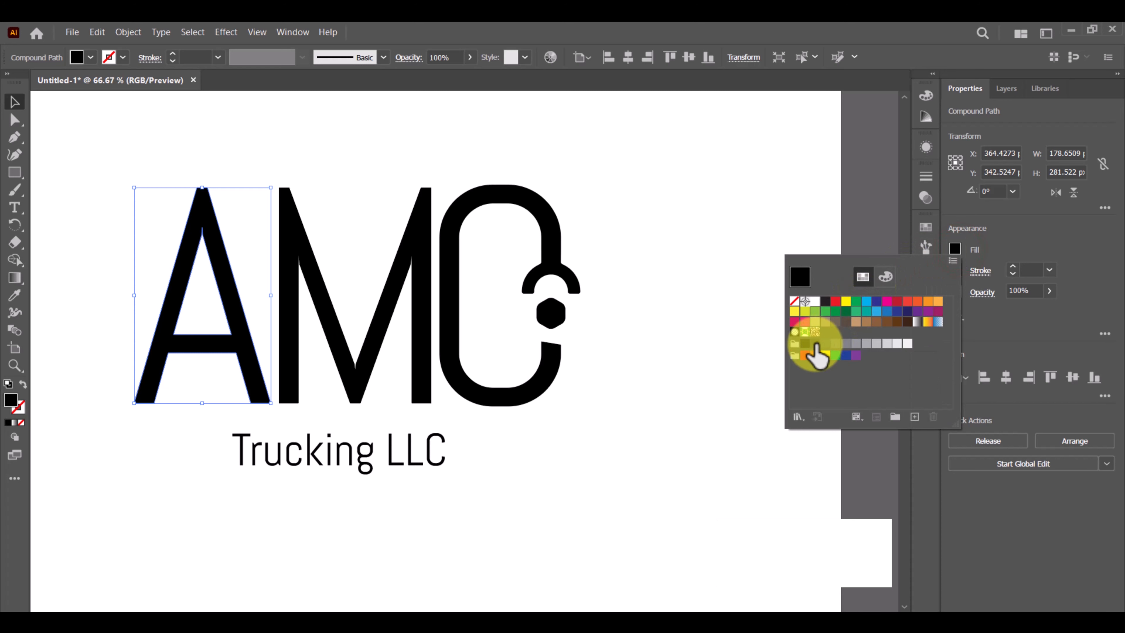
click(814, 344)
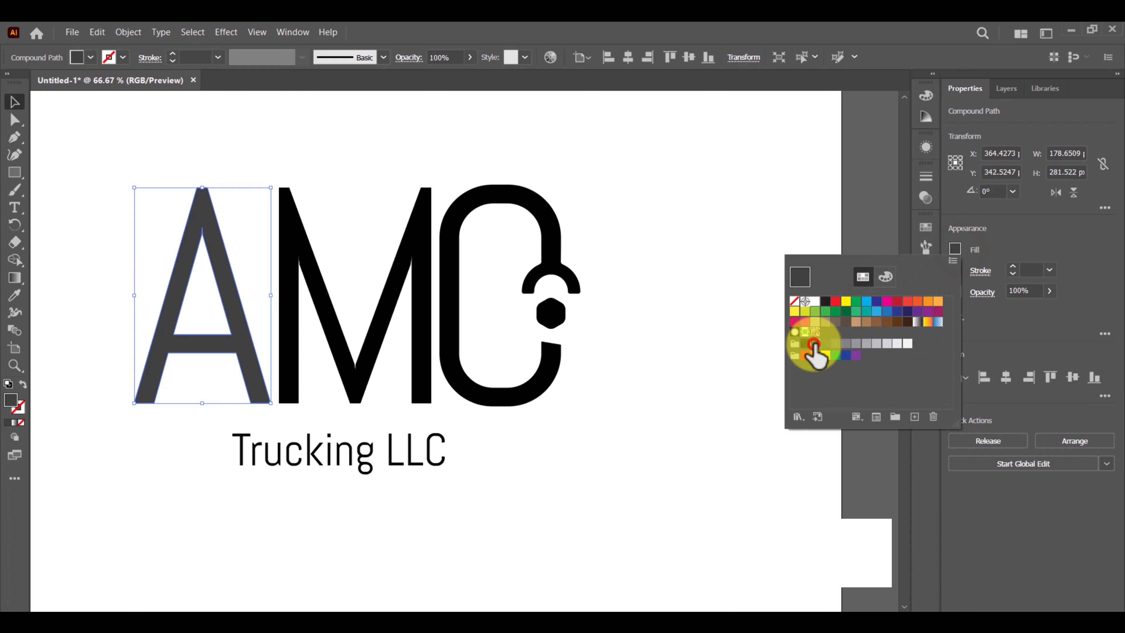
click(885, 276)
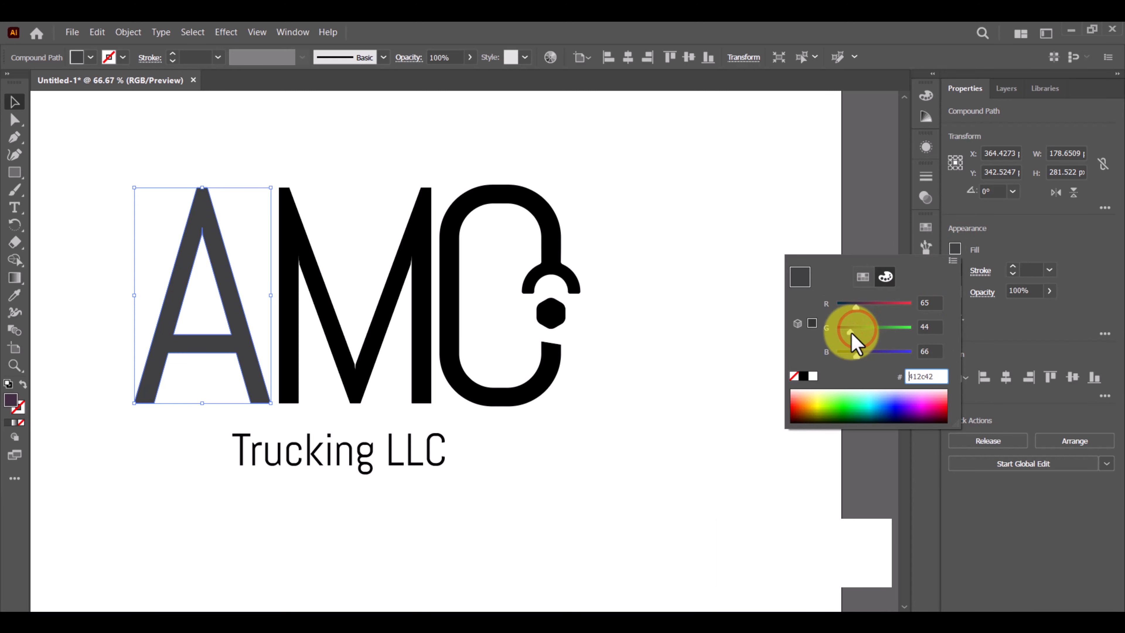
mouse_move(852, 333)
mouse_down()
mouse_move(841, 338)
mouse_move(850, 335)
mouse_up()
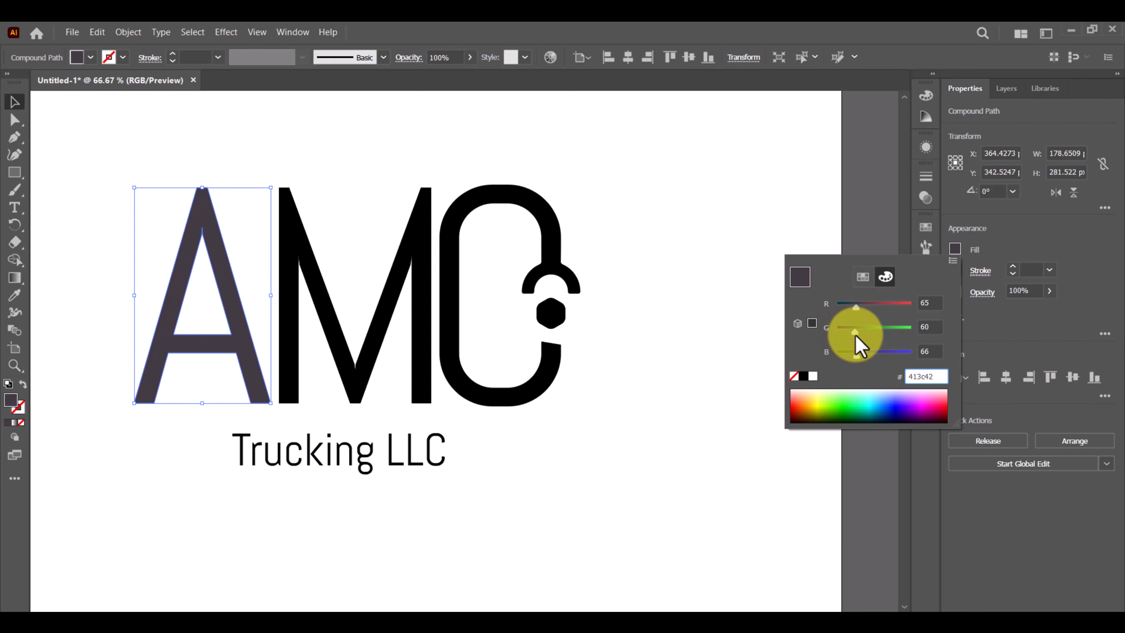
click(854, 306)
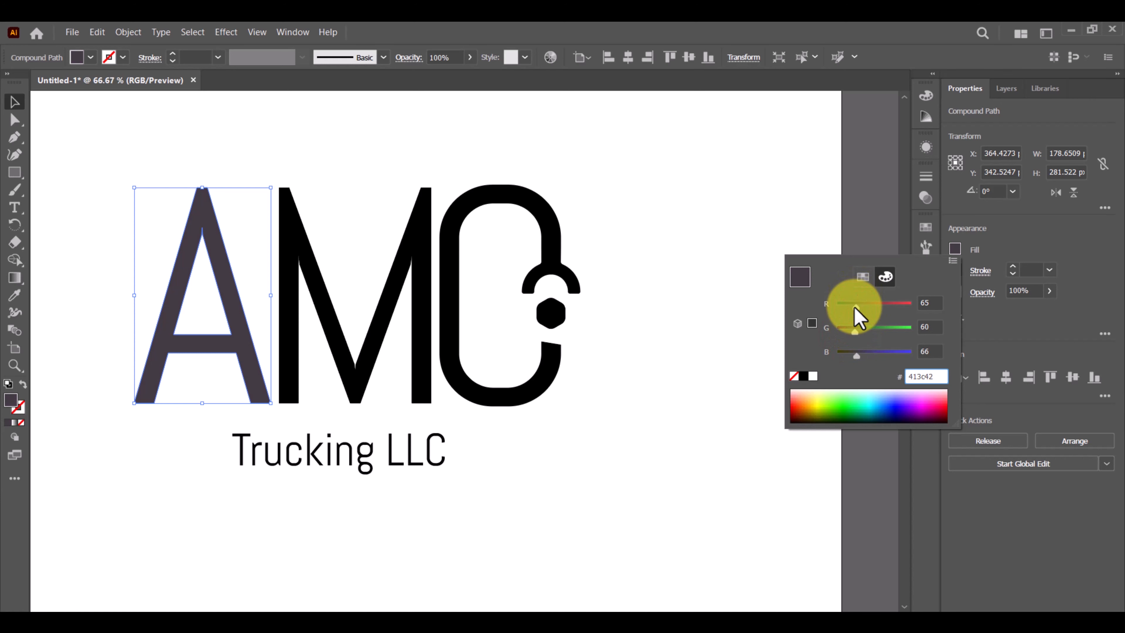
click(869, 201)
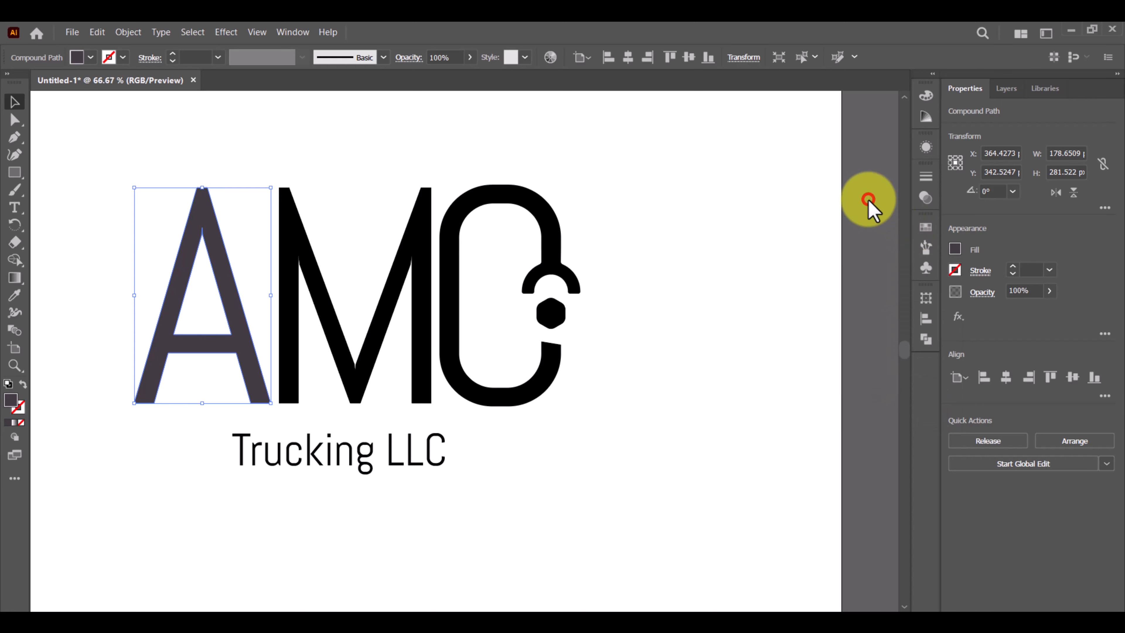
Fill the letter M with the blue #2798e1.
click(310, 256)
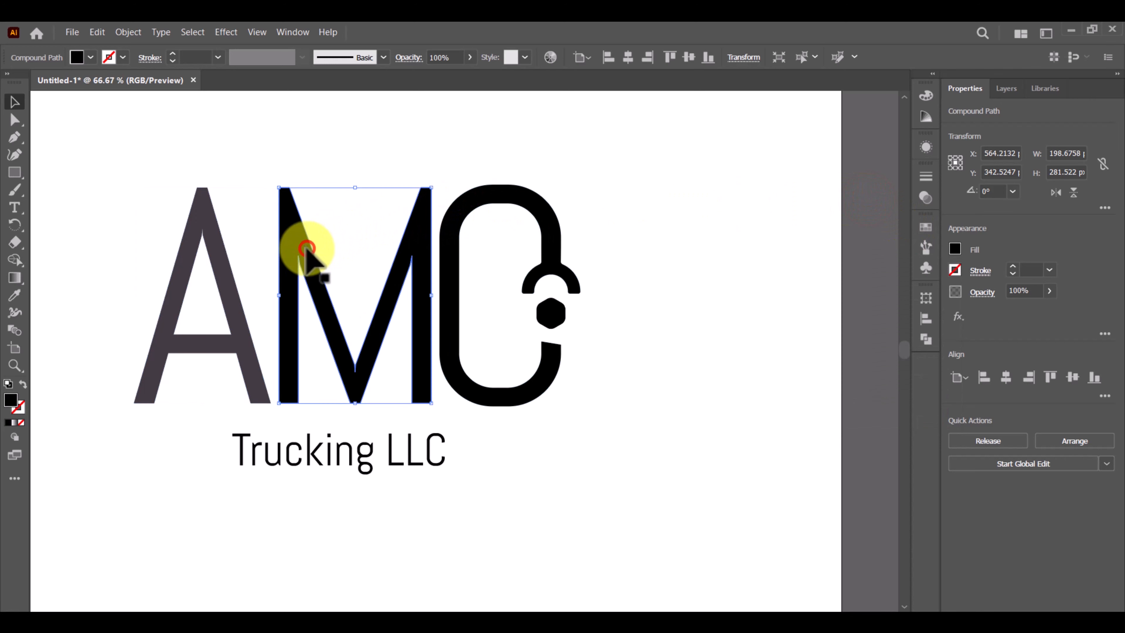
click(954, 249)
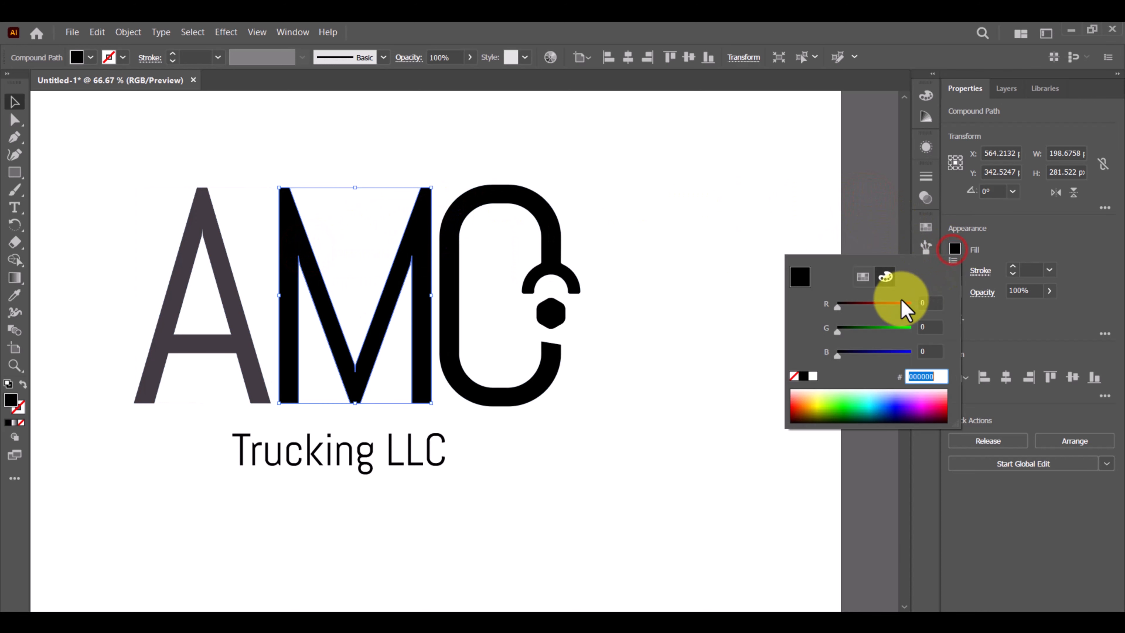
click(862, 278)
click(876, 312)
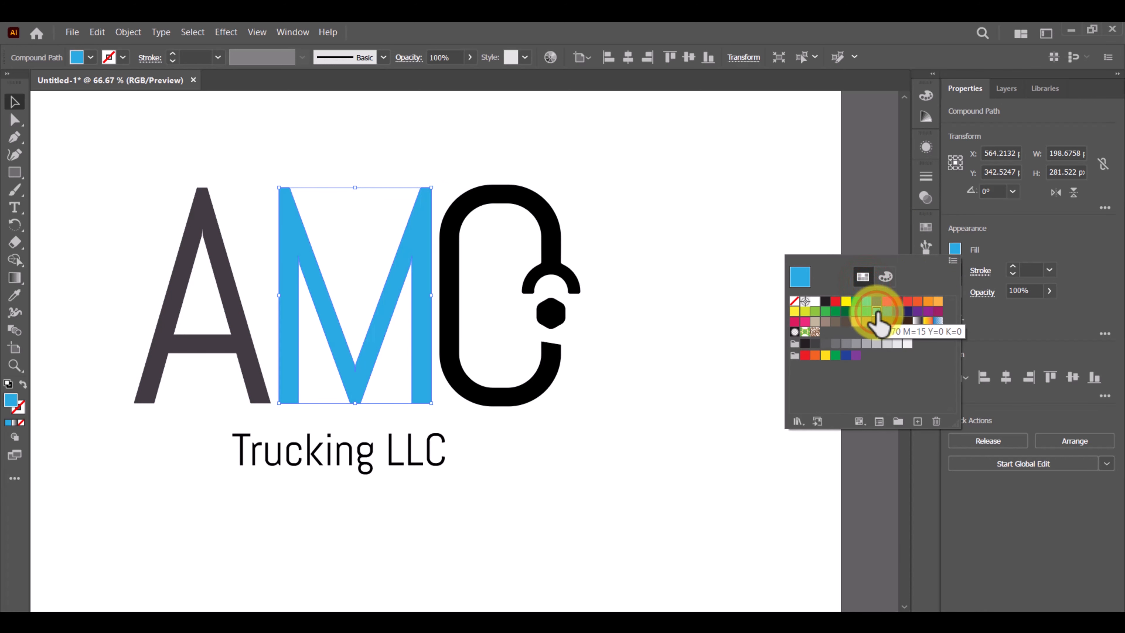
click(884, 277)
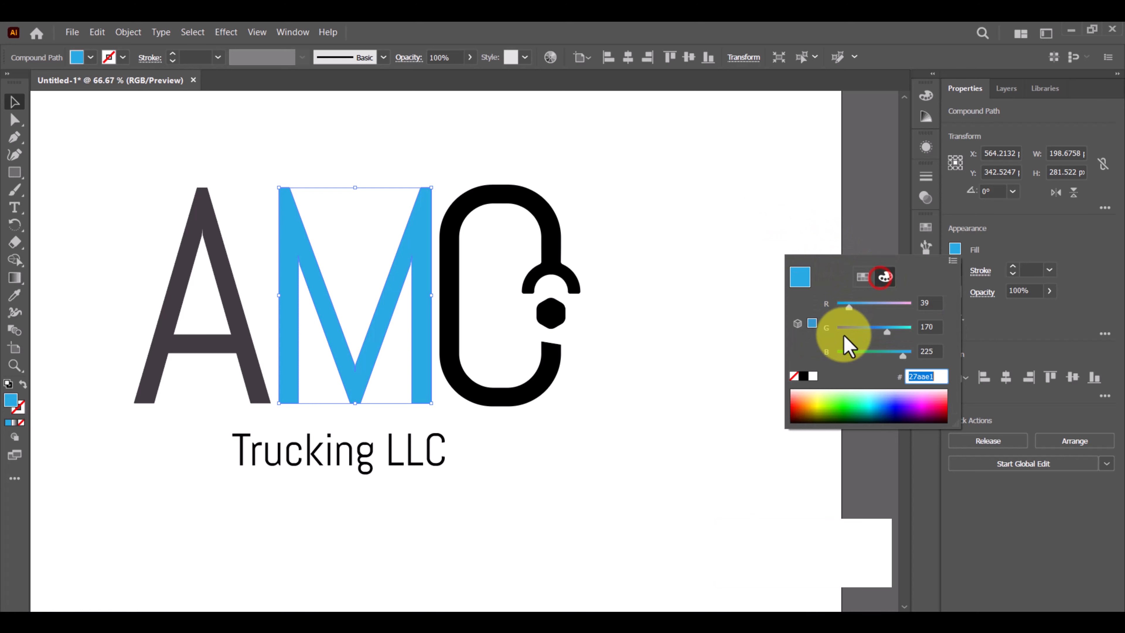
drag(885, 333, 881, 335)
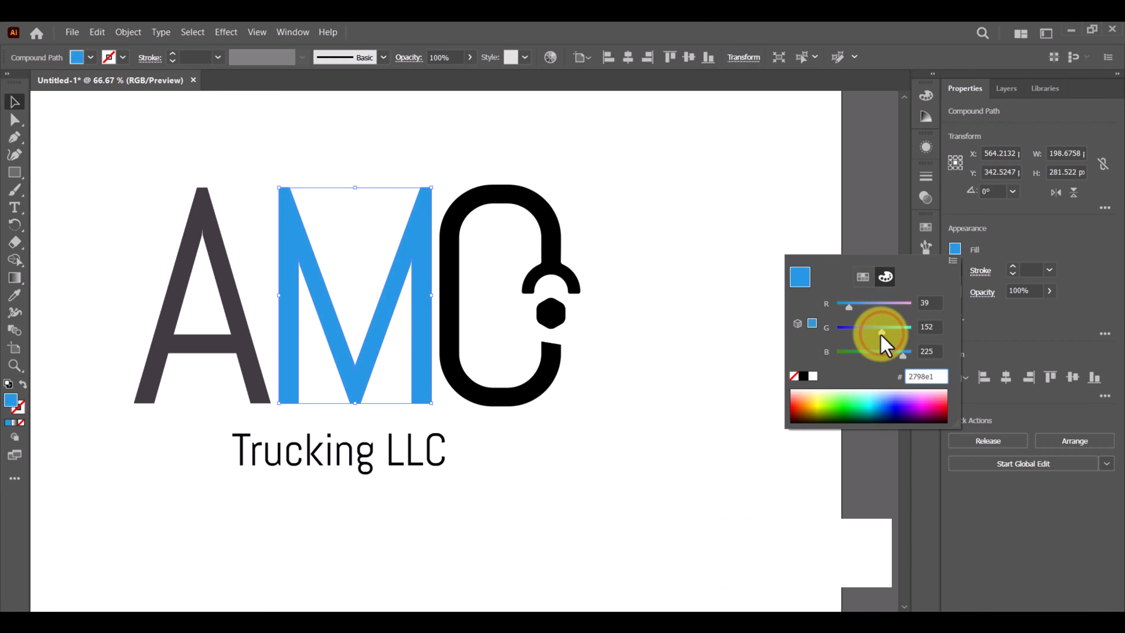
click(760, 200)
Apply the A's dark gray fill to the wrench-shaped C with the Eyedropper.
click(527, 198)
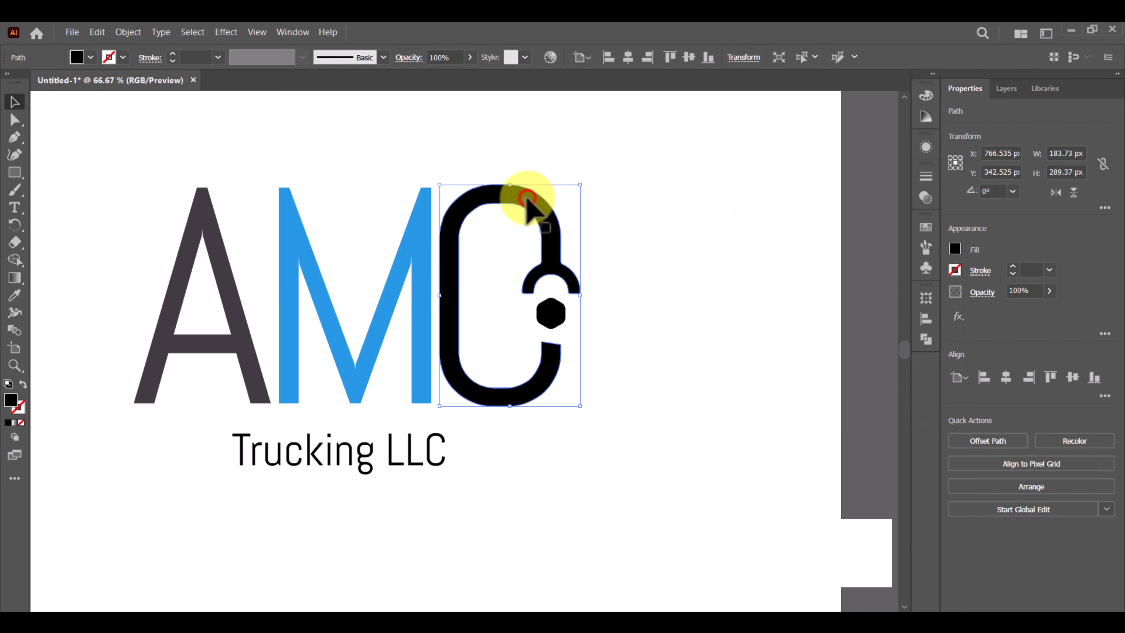
key(i)
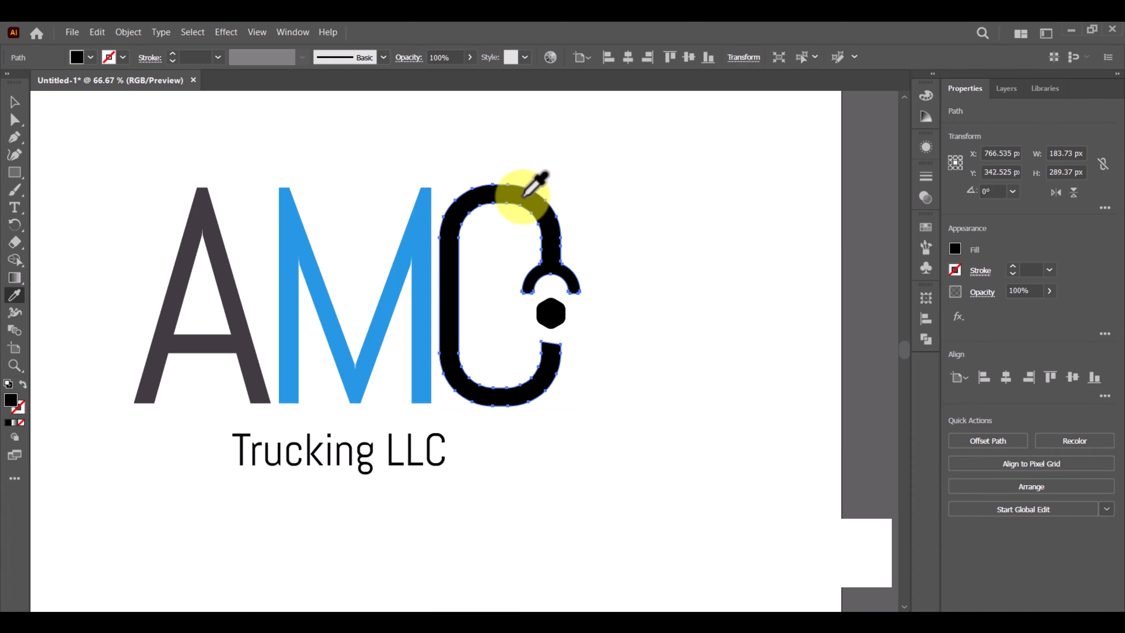
click(204, 215)
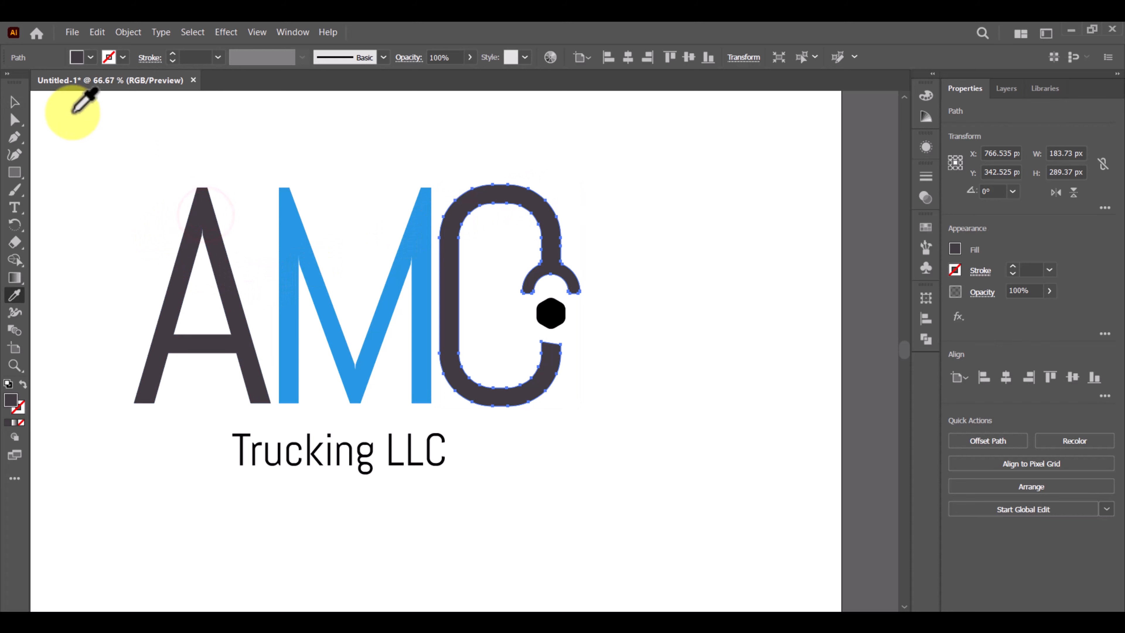
click(15, 103)
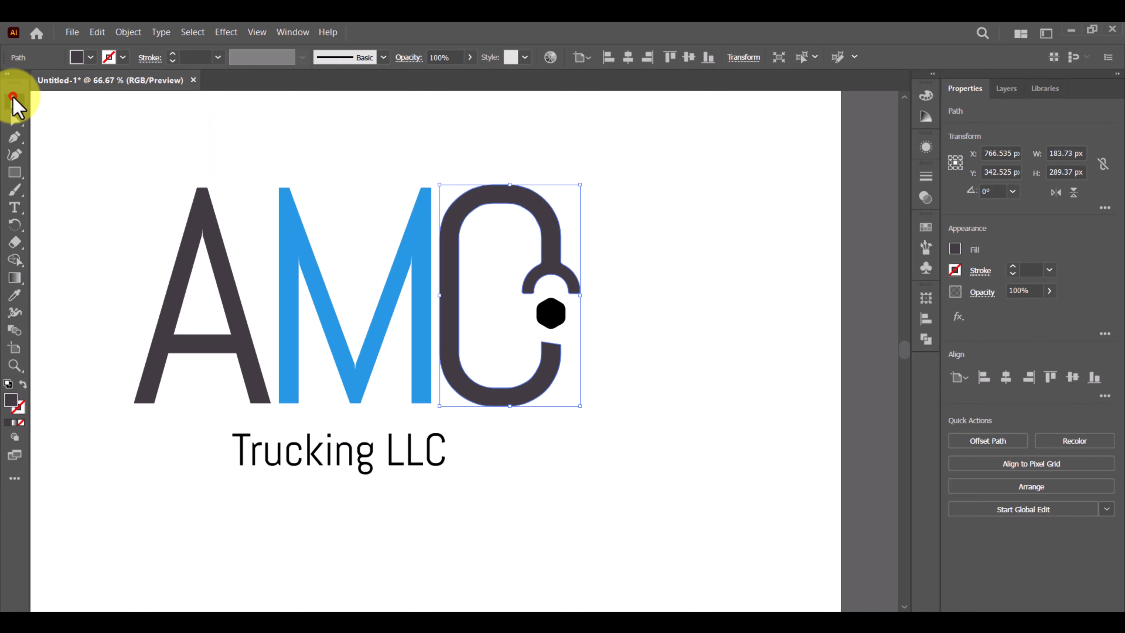
click(651, 272)
Apply the M's blue fill to the hexagon nut with the Eyedropper.
click(556, 327)
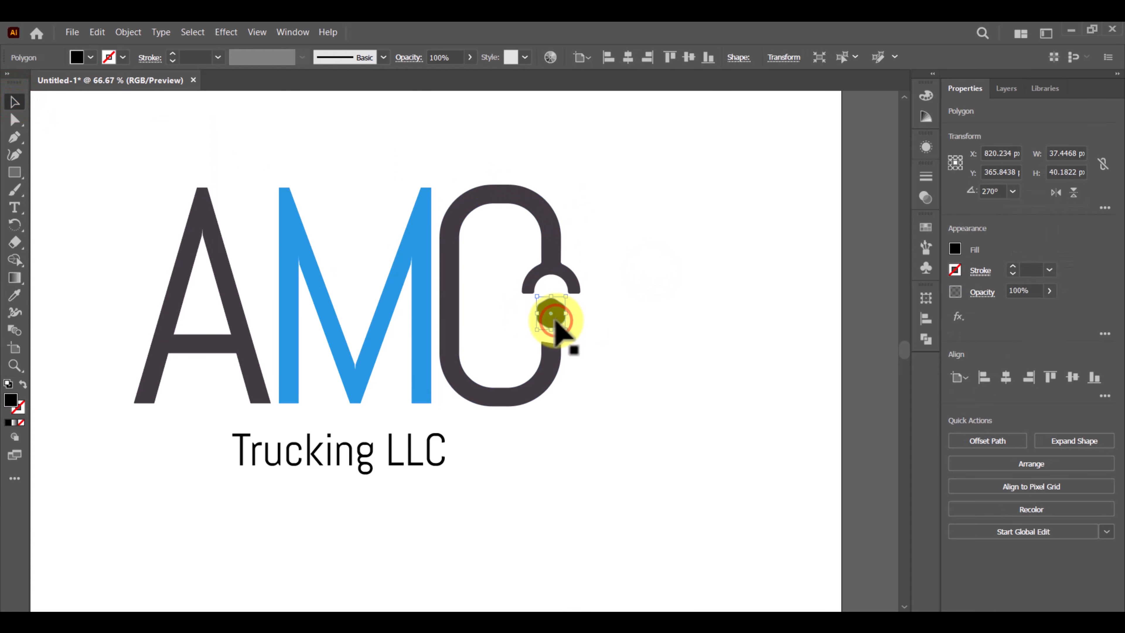
key(i)
click(296, 243)
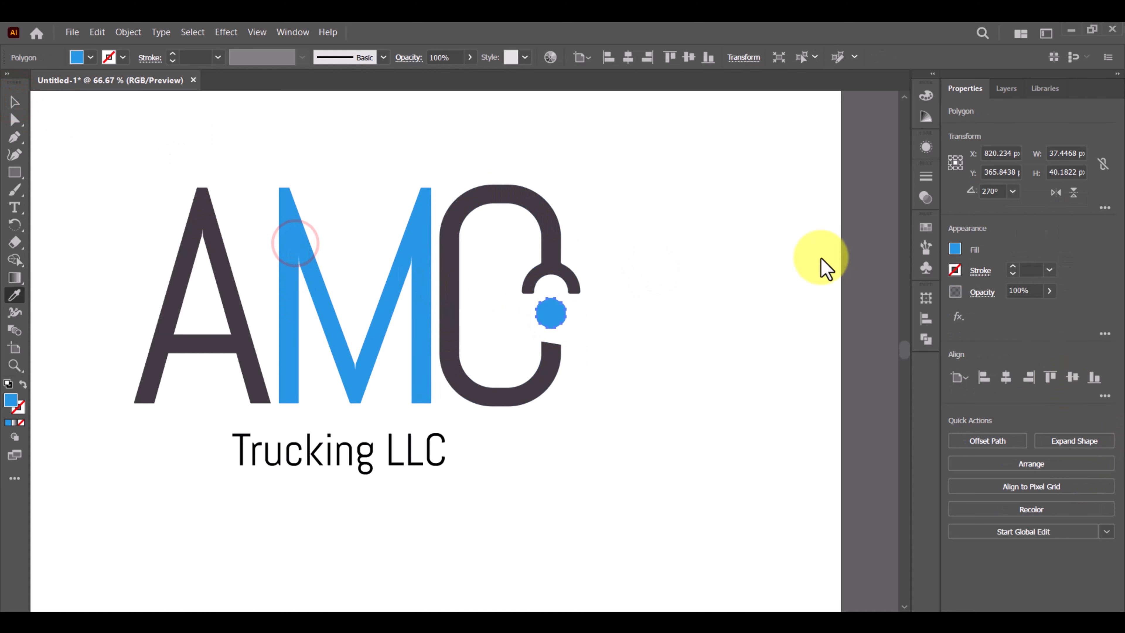
click(16, 102)
click(701, 496)
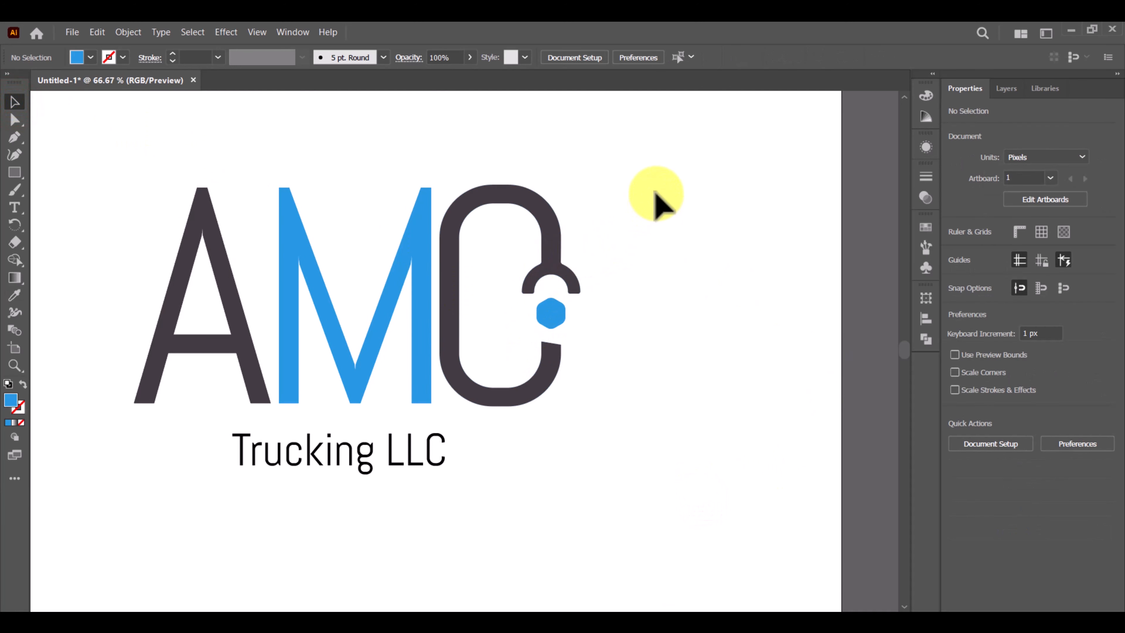
Expand the AMC letters and the hexagon nut together, leaving out the "Trucking LLC" text.
drag(655, 191, 111, 355)
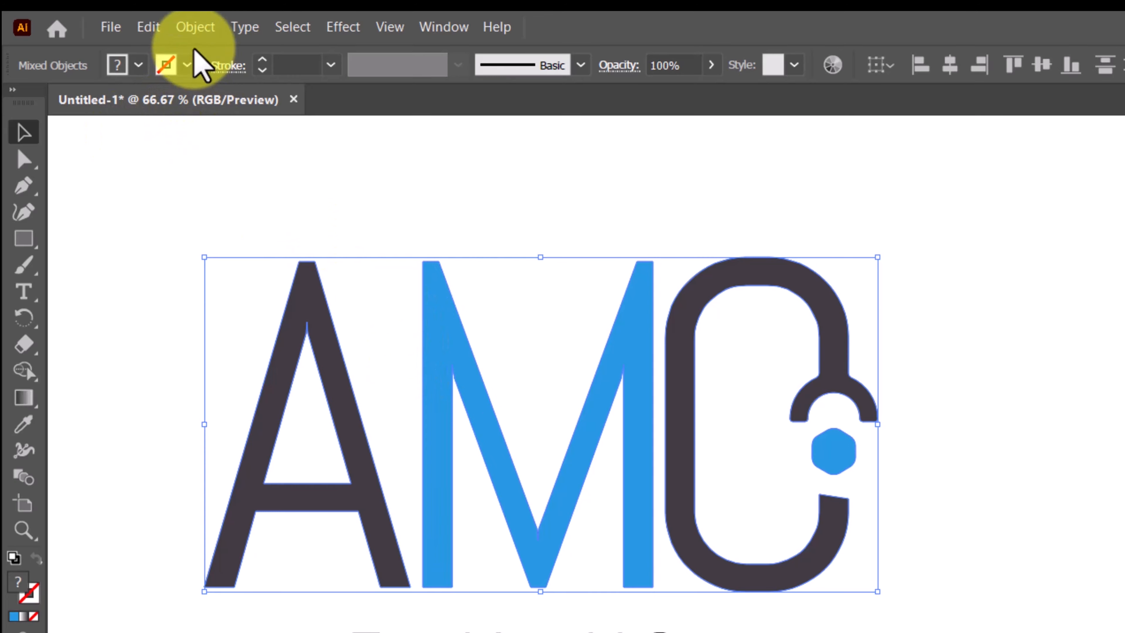
click(198, 33)
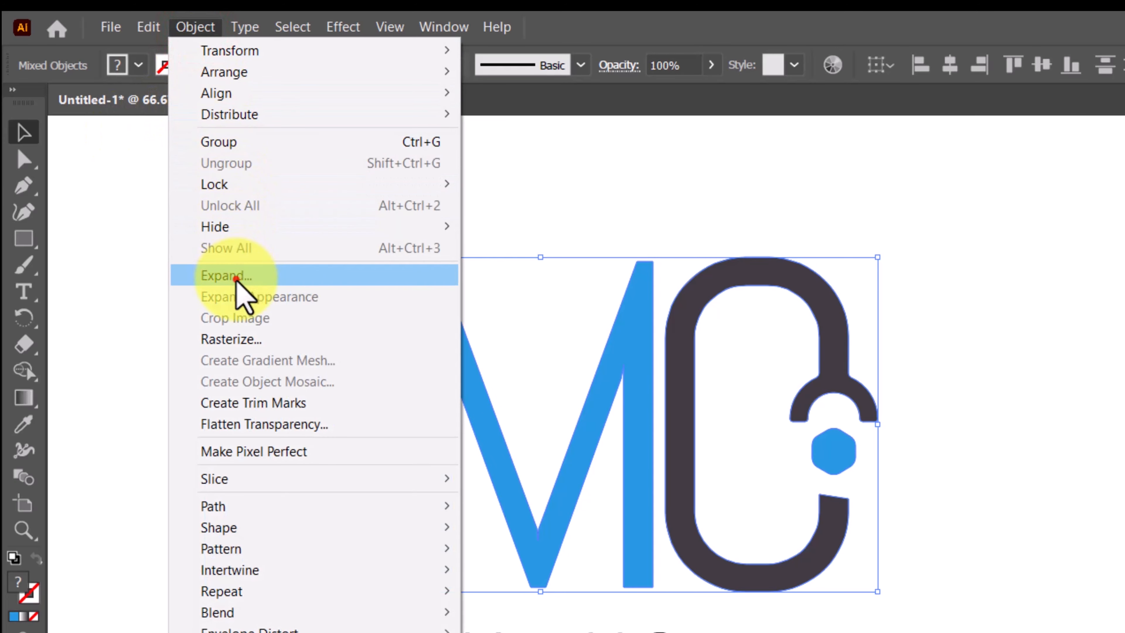
click(237, 281)
click(326, 498)
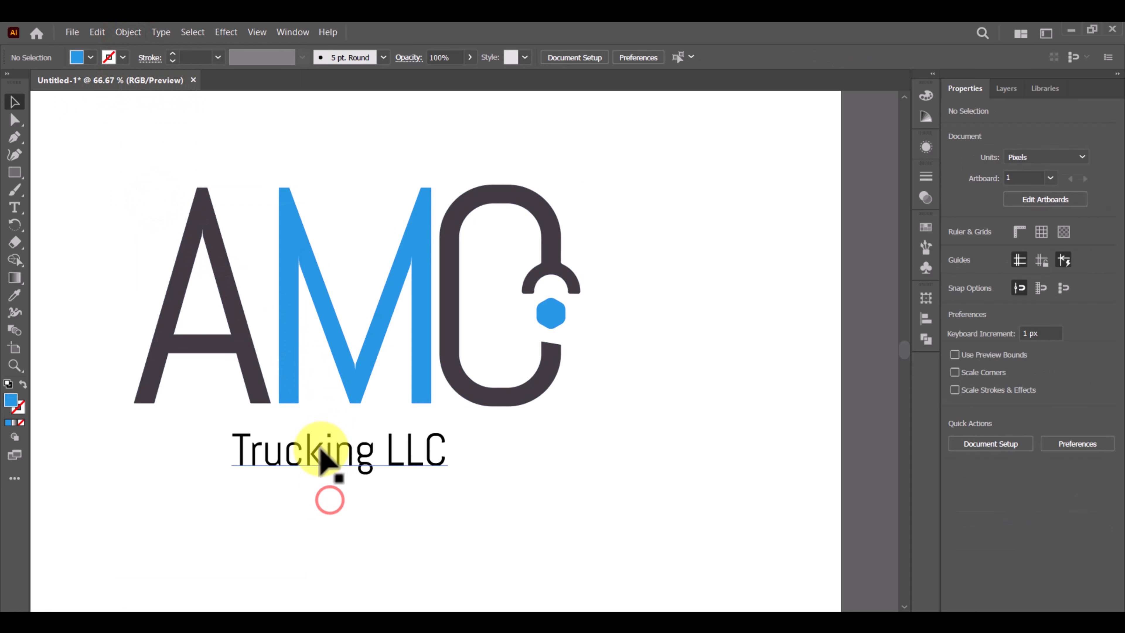
Apply the A's dark gray fill to the "Trucking LLC" text with the Eyedropper.
click(321, 449)
scroll(1028, 470, down, 1)
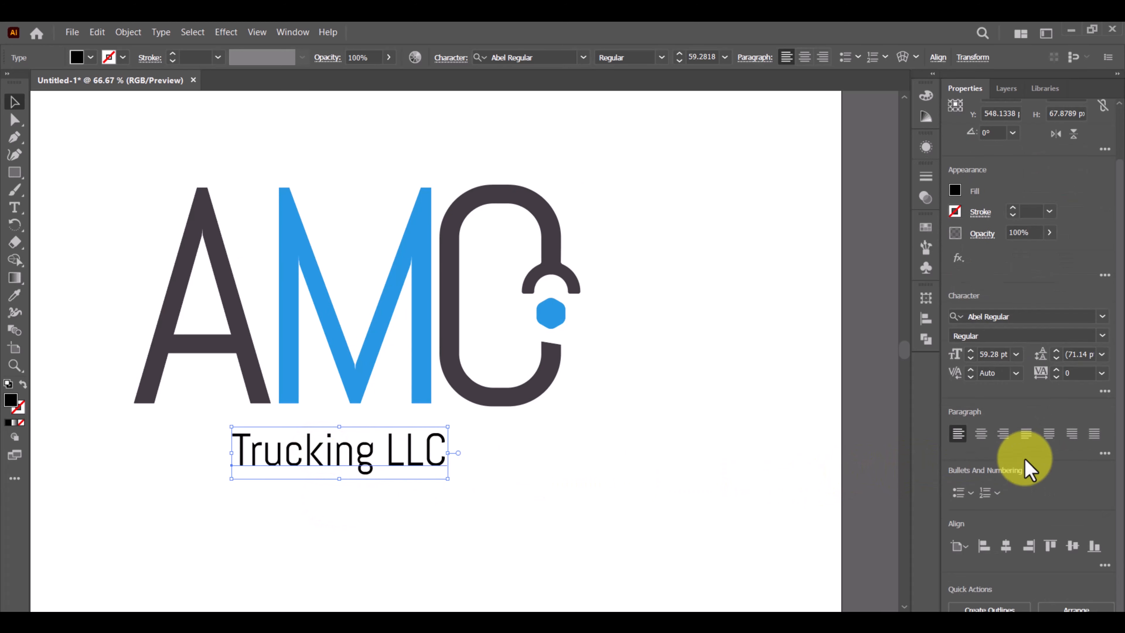
key(i)
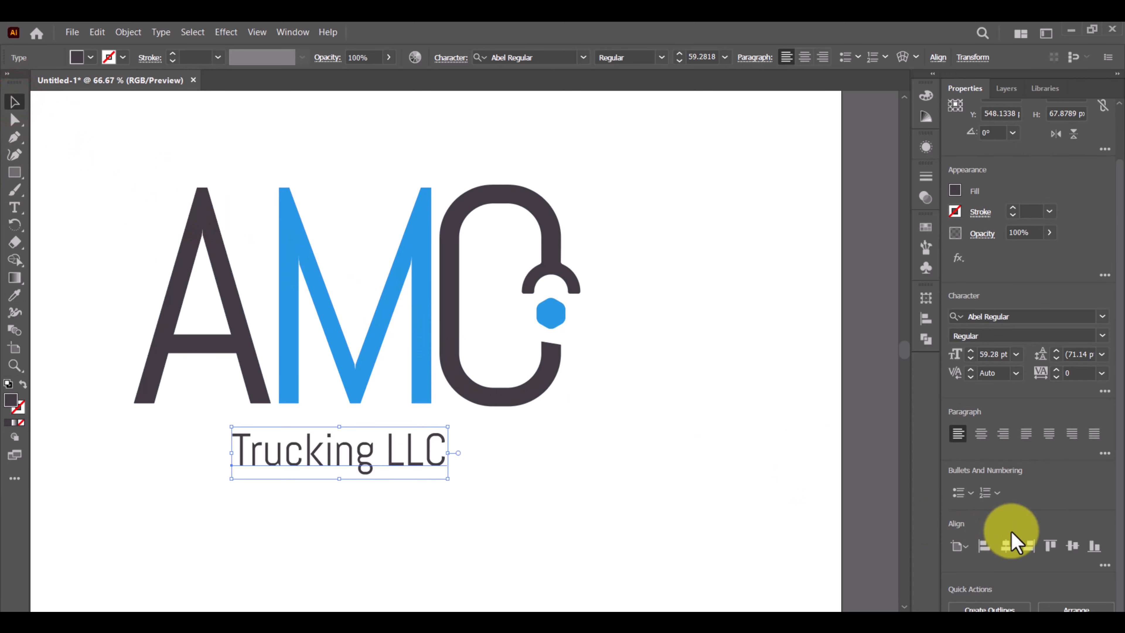
Convert the "Trucking LLC" text to outlines and deselect it.
right_click(348, 456)
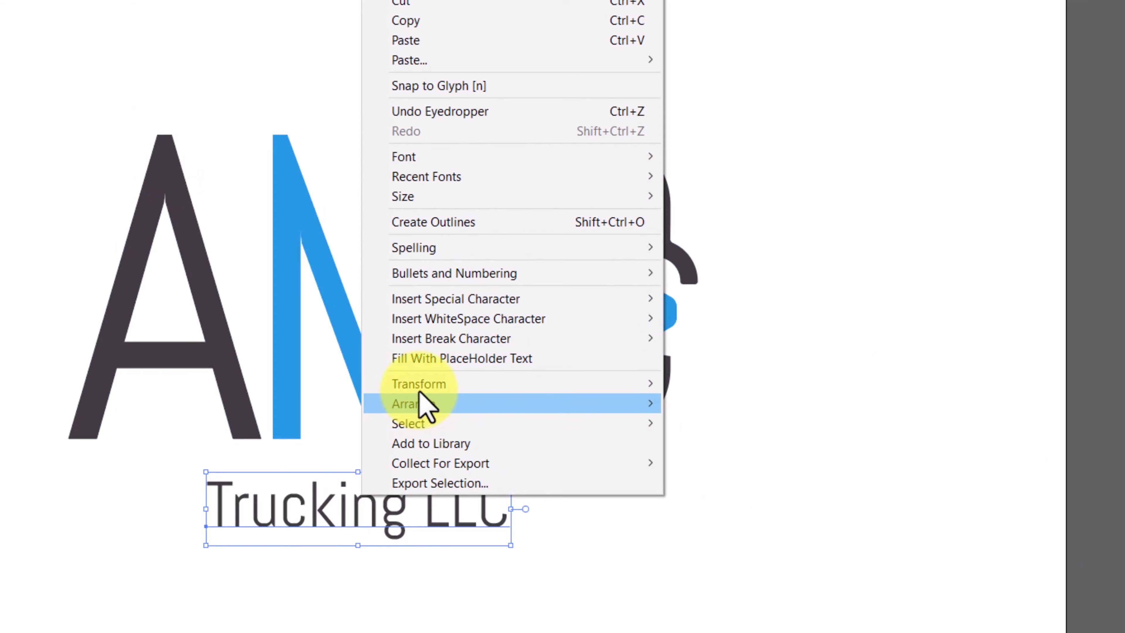
click(427, 222)
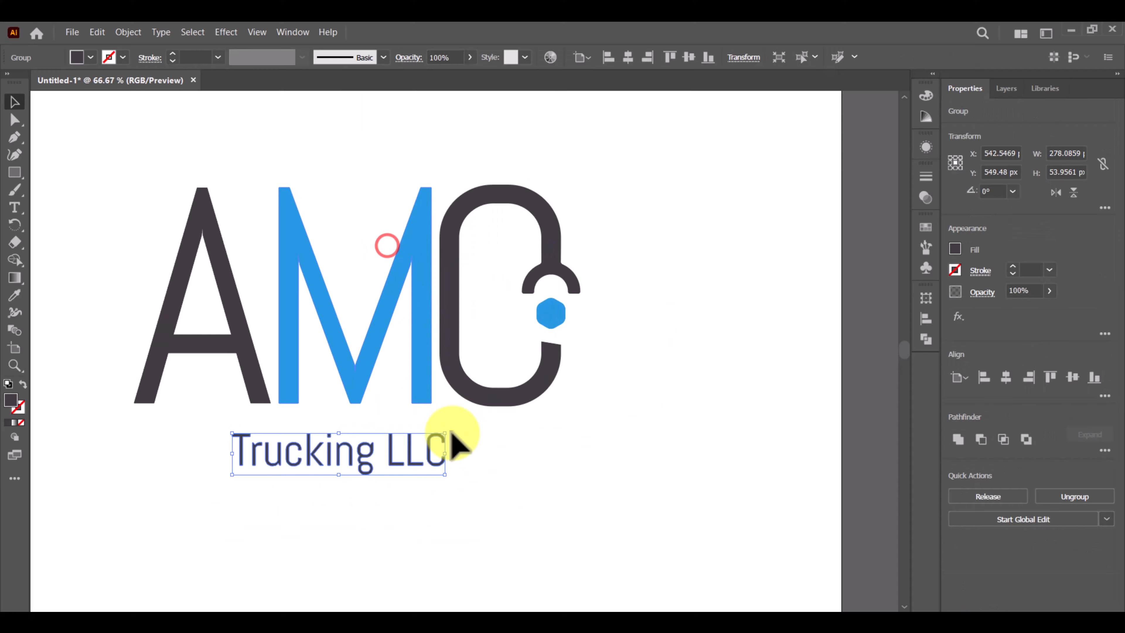
click(550, 606)
Group the AMC letters with the hexagon nut, and centre that group and the "Trucking LLC" outlines horizontally on each other.
drag(102, 195, 603, 385)
click(952, 497)
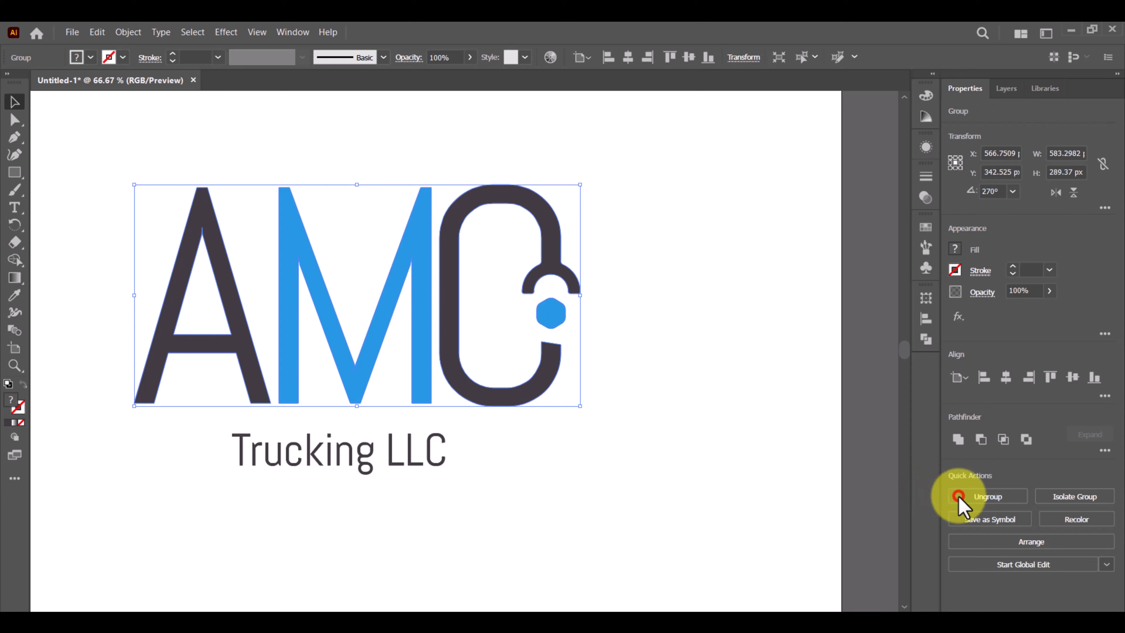
drag(102, 256, 640, 523)
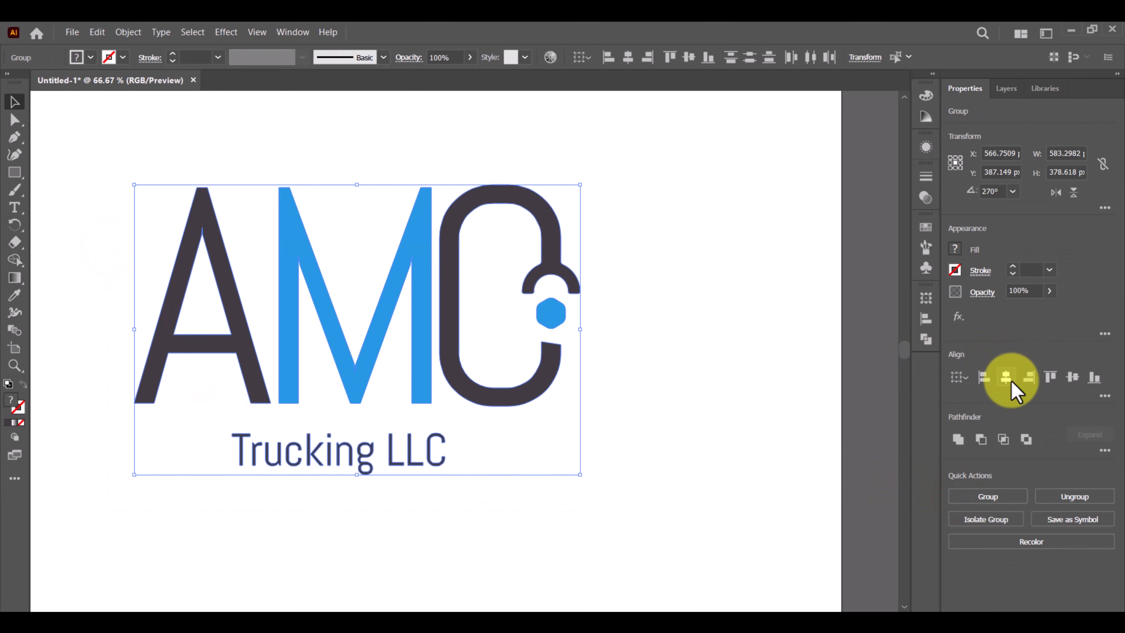
click(1010, 382)
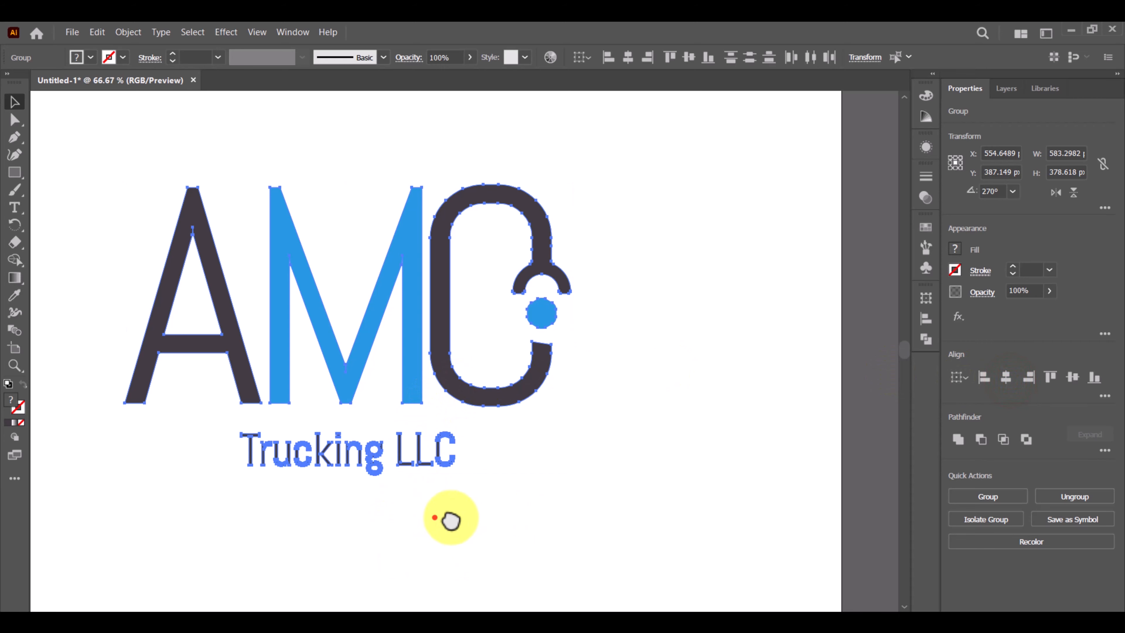
drag(450, 520, 527, 510)
click(563, 536)
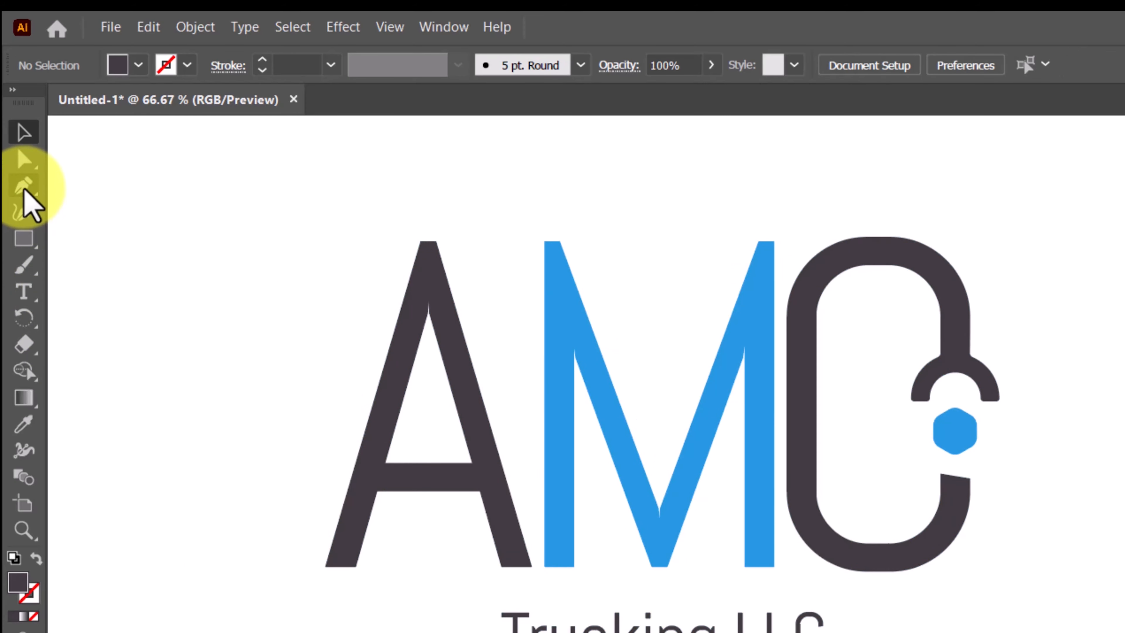
Draw a horizontal line about 153 px long with the Pen tool from below the A's outer foot to the T of "Trucking".
click(24, 186)
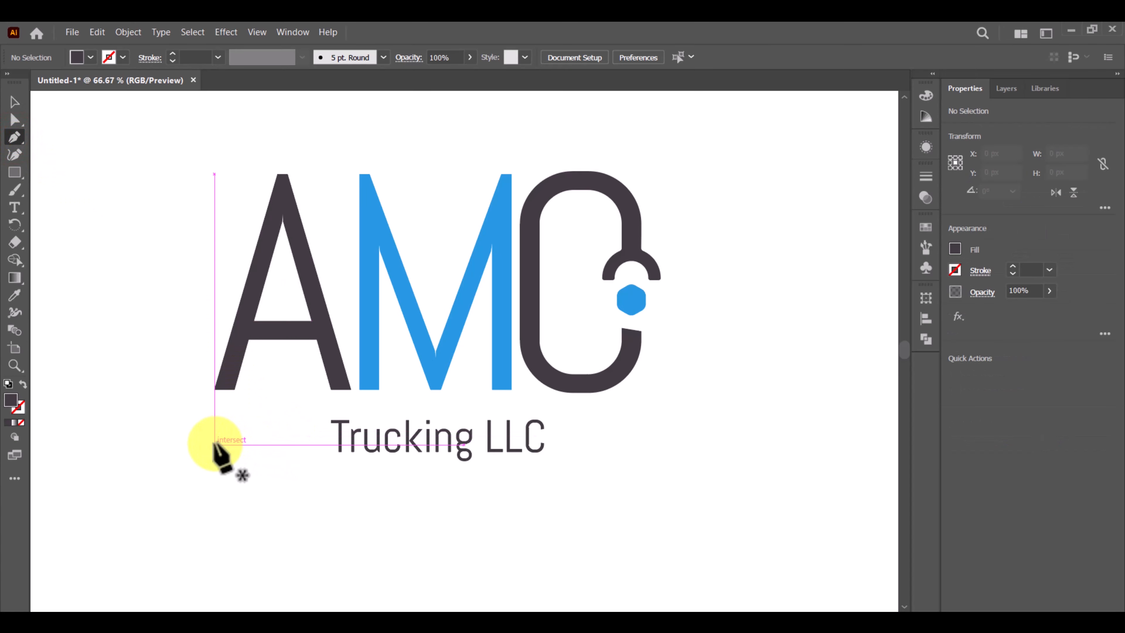
click(215, 443)
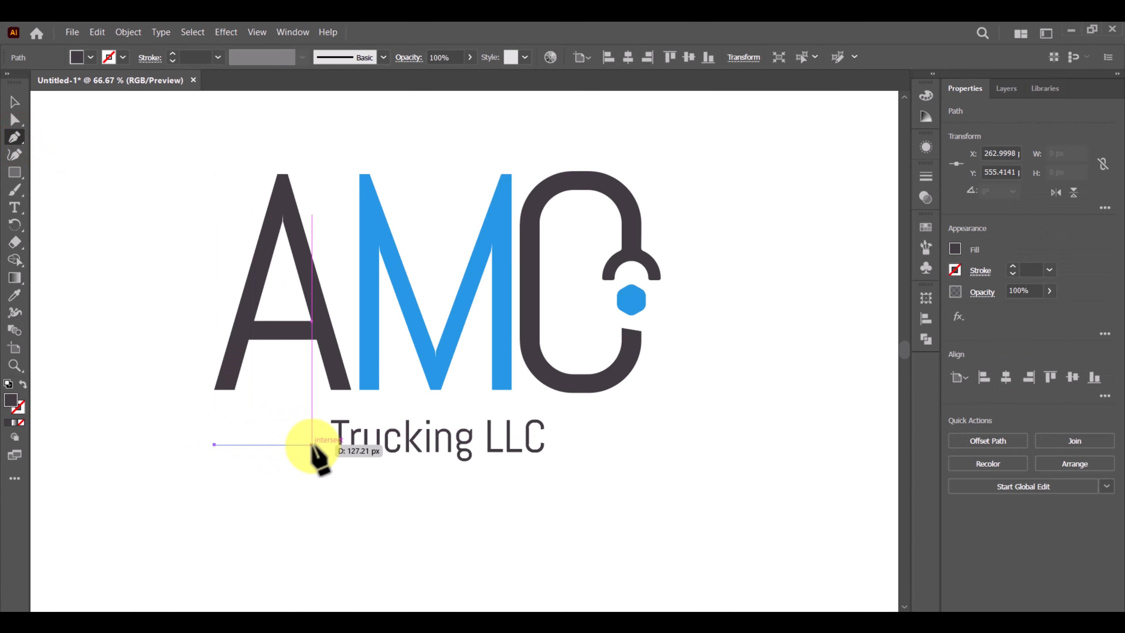
click(329, 444)
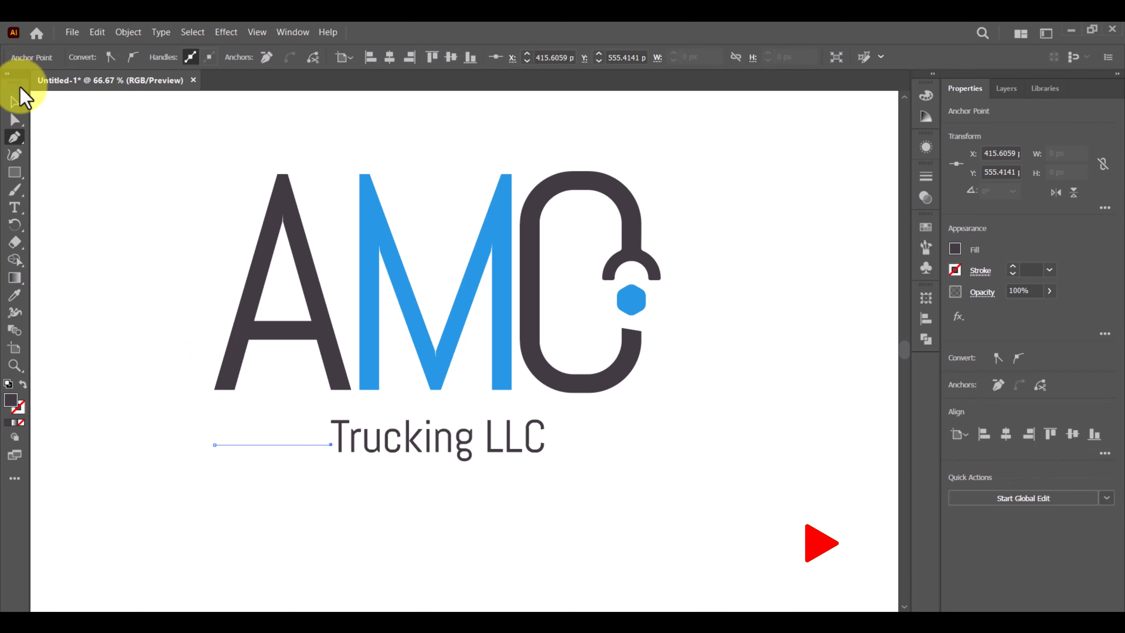
Swap the new line's fill and stroke so the dark gray becomes its stroke, and set the stroke weight to 5 pt.
click(11, 102)
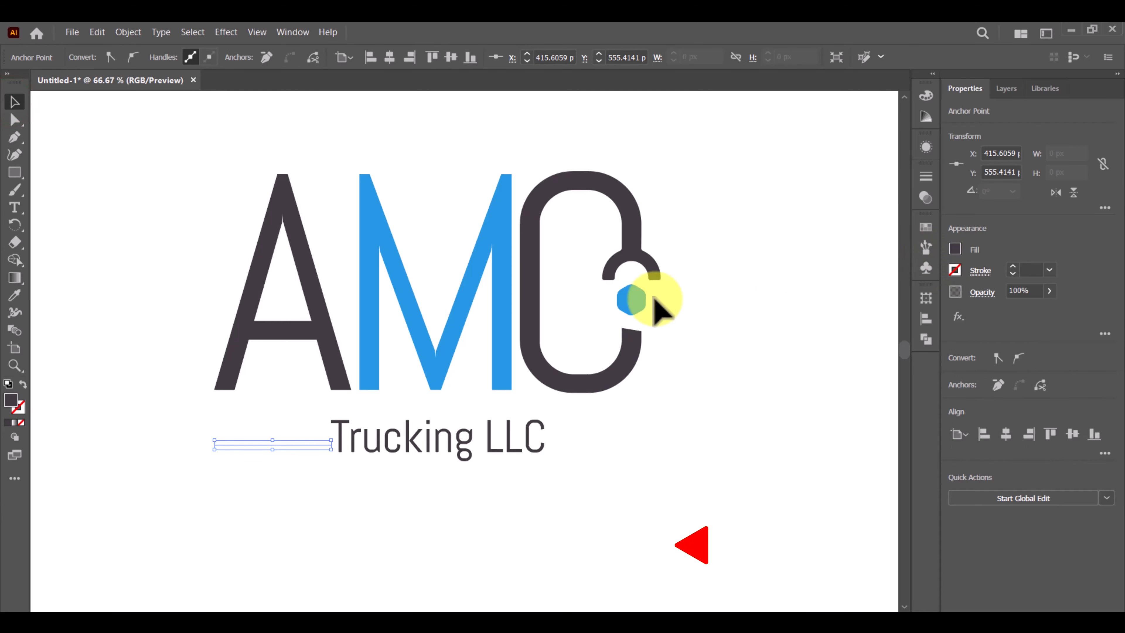
click(23, 383)
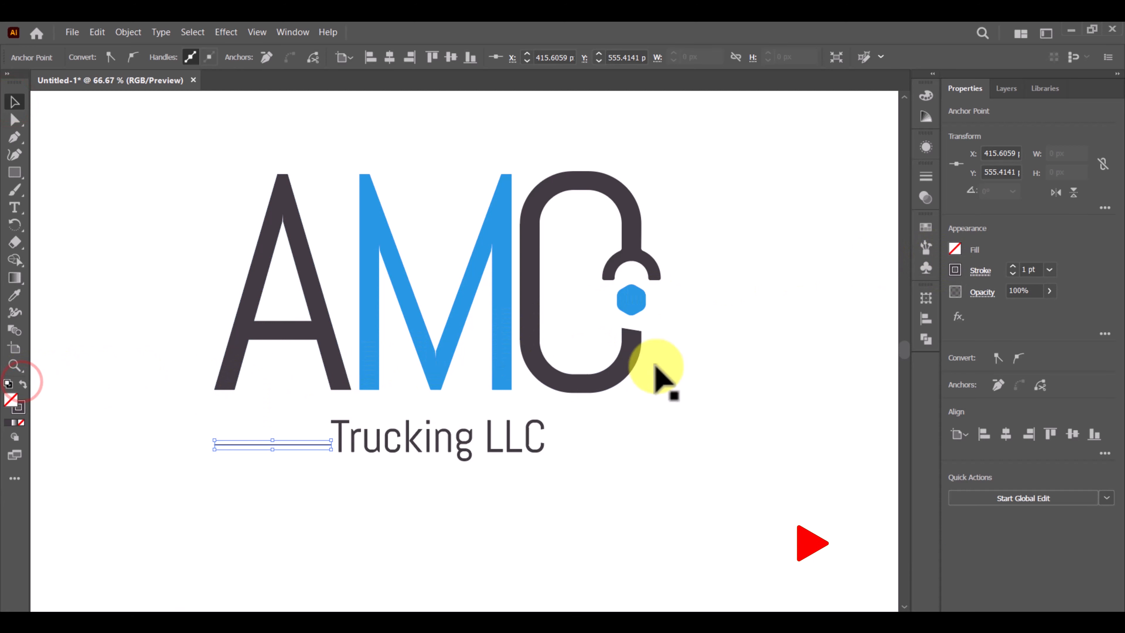
click(1011, 266)
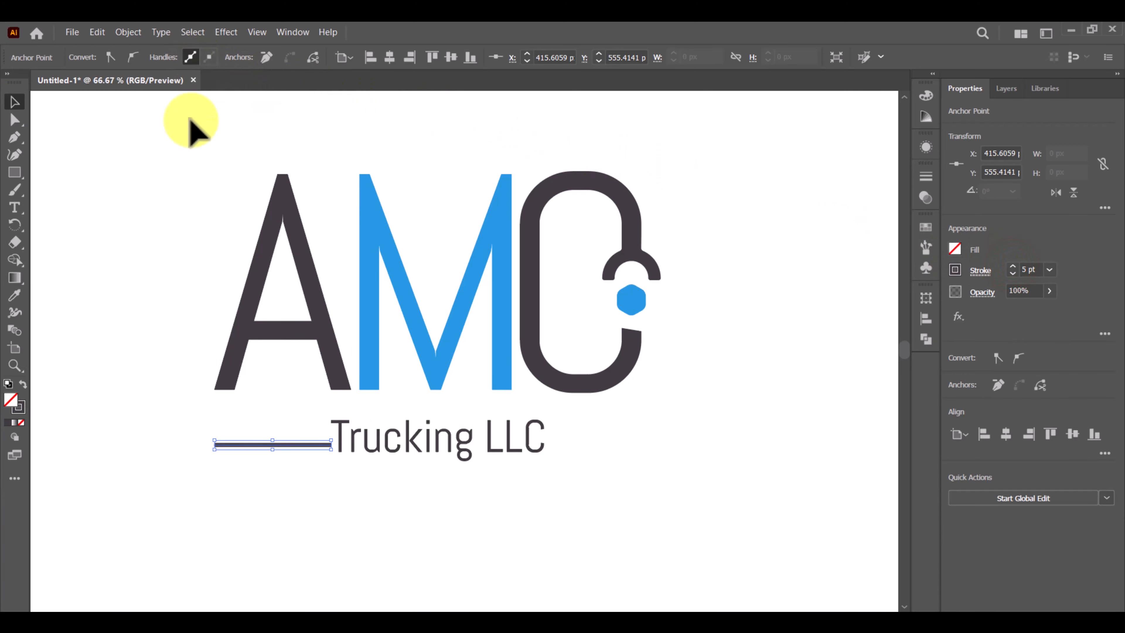
click(163, 211)
Apply the lens-shaped width profile that tapers at both ends to the line beside "Trucking LLC".
click(242, 445)
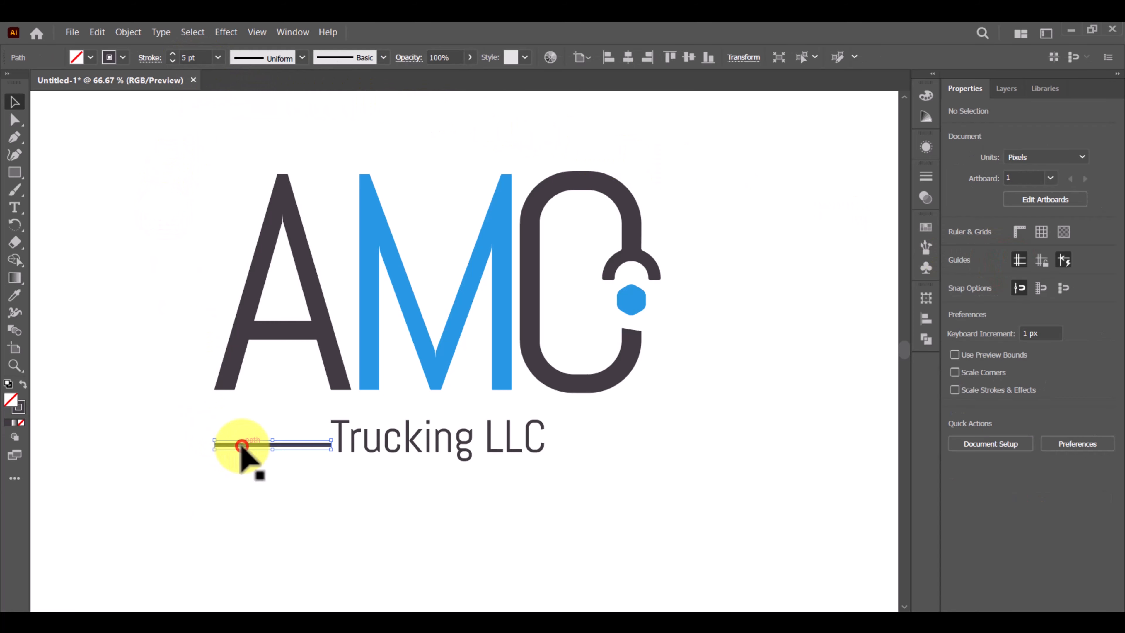
click(300, 59)
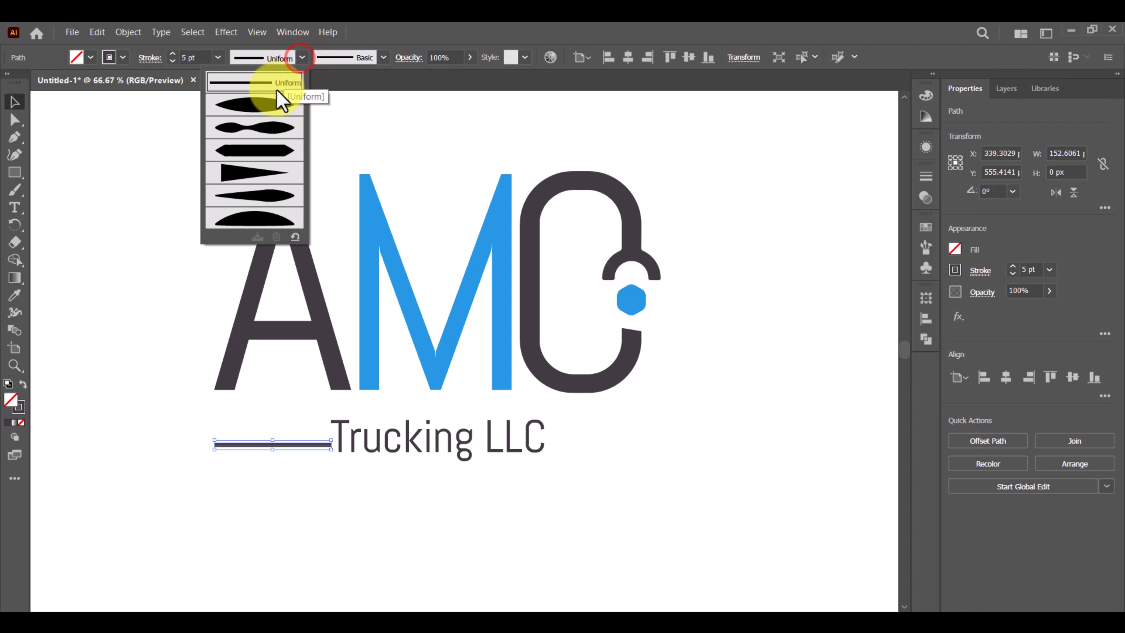
click(271, 101)
click(346, 513)
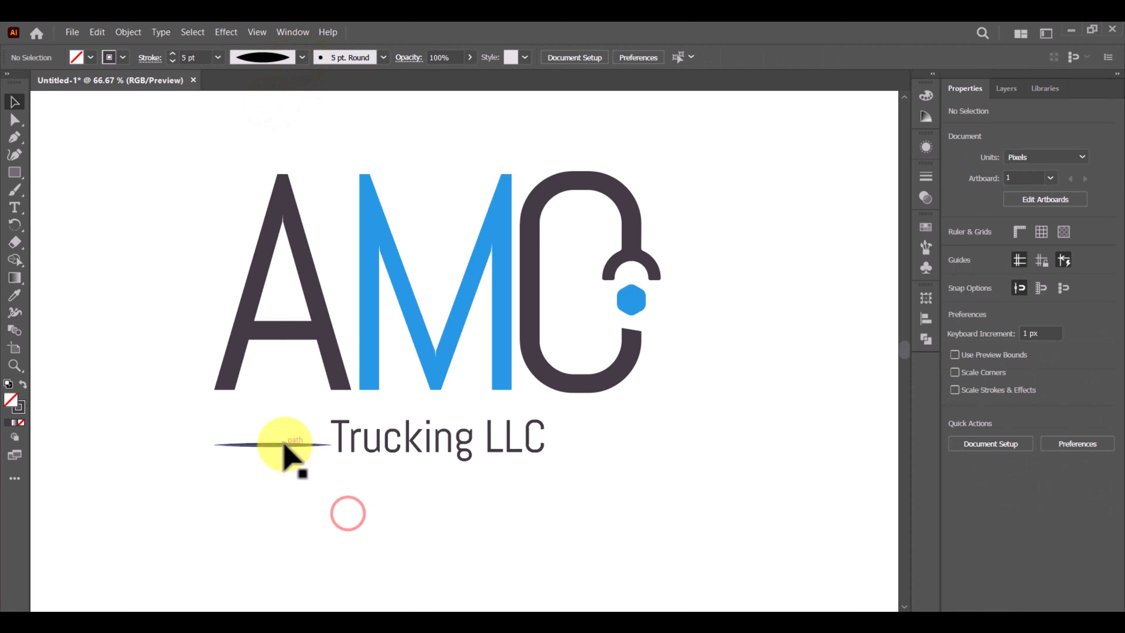
Duplicate the tapered line horizontally to the other side of "Trucking LLC", ending flush with the wrench-shaped C's outer edge.
click(284, 444)
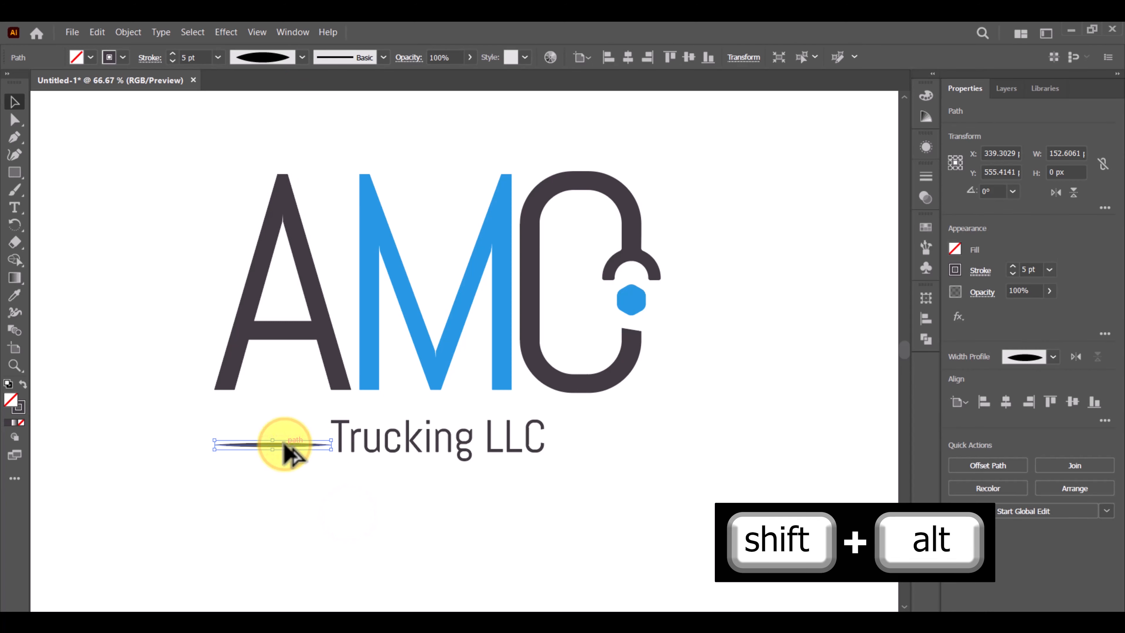
drag(286, 445, 598, 443)
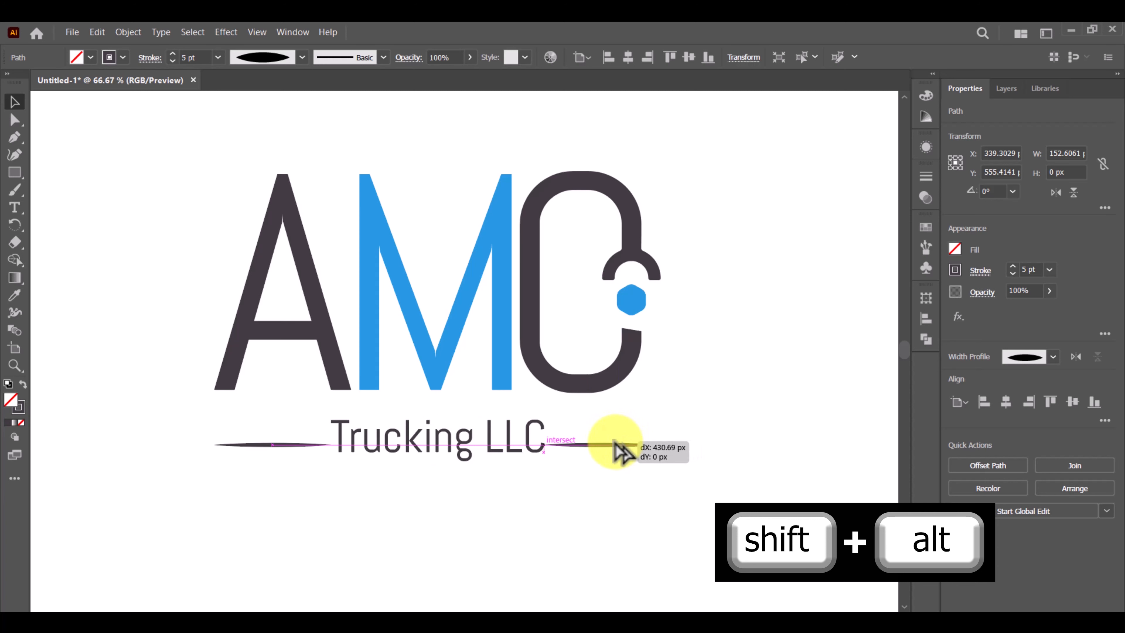
drag(618, 448, 640, 447)
click(603, 502)
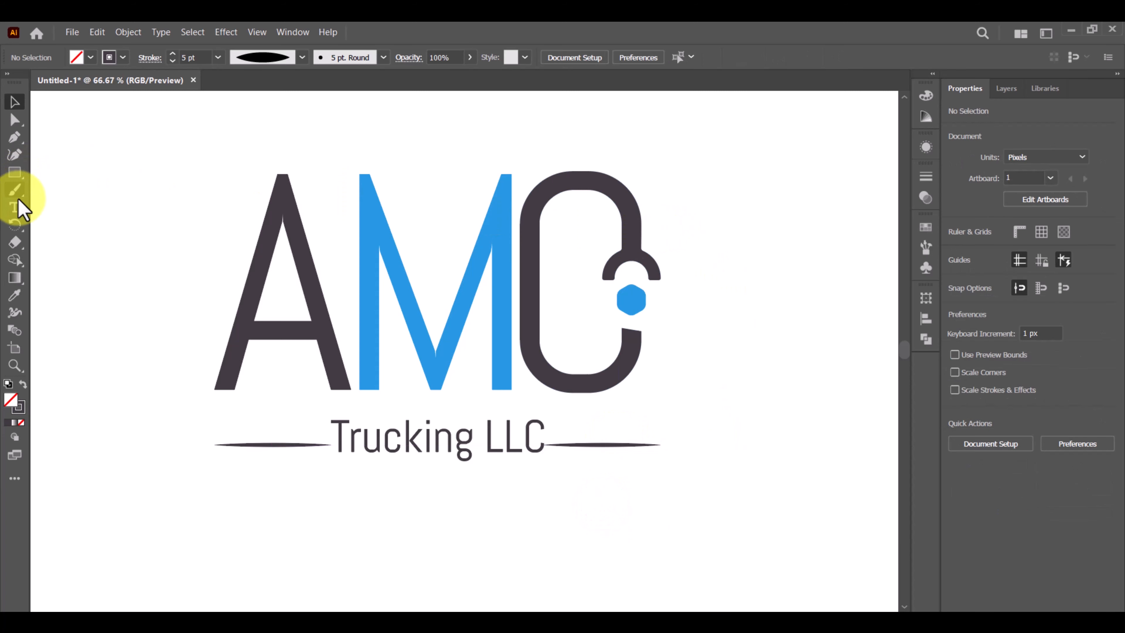
Show the rulers and place vertical guides at the A's outer edge and at the wrench-shaped C's outer edge.
key(ctrl+r)
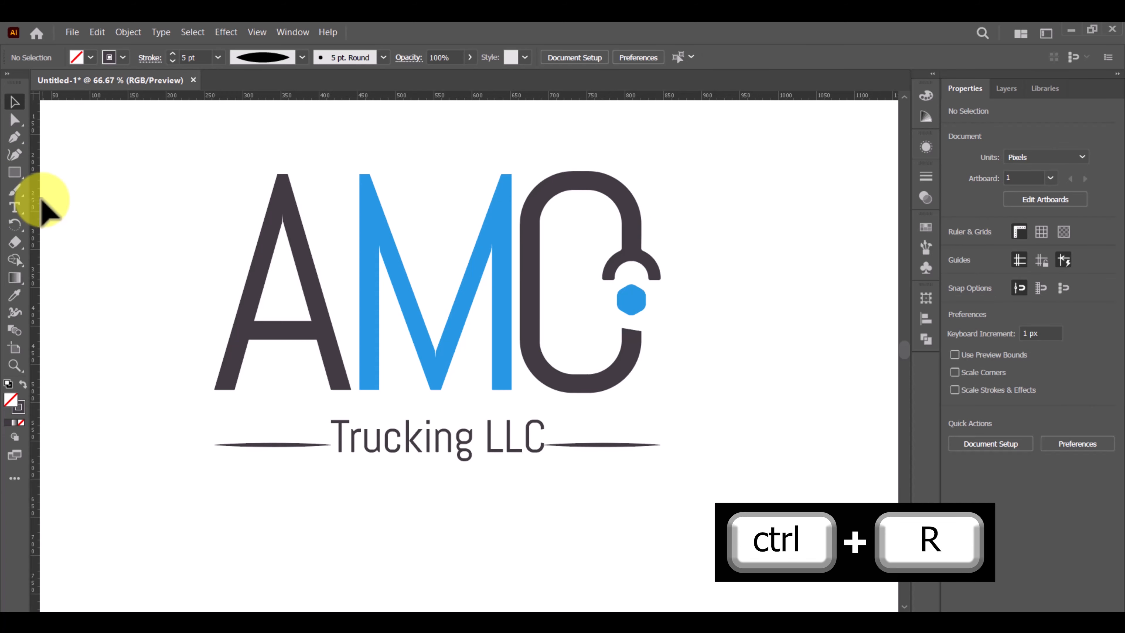
drag(42, 222, 217, 256)
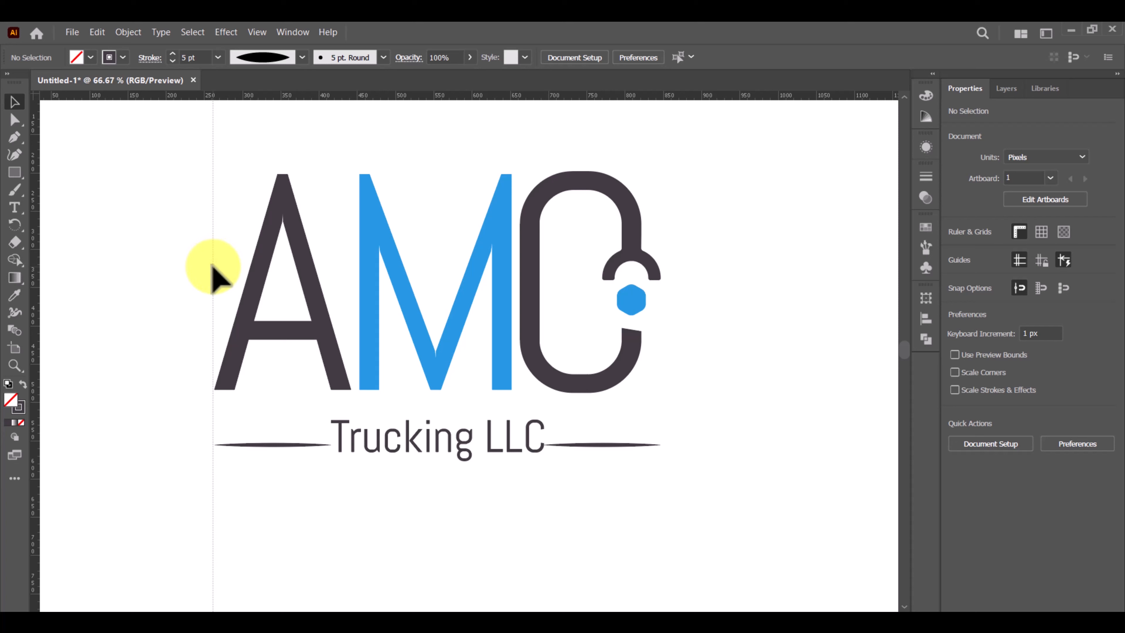
click(213, 266)
drag(36, 279, 658, 306)
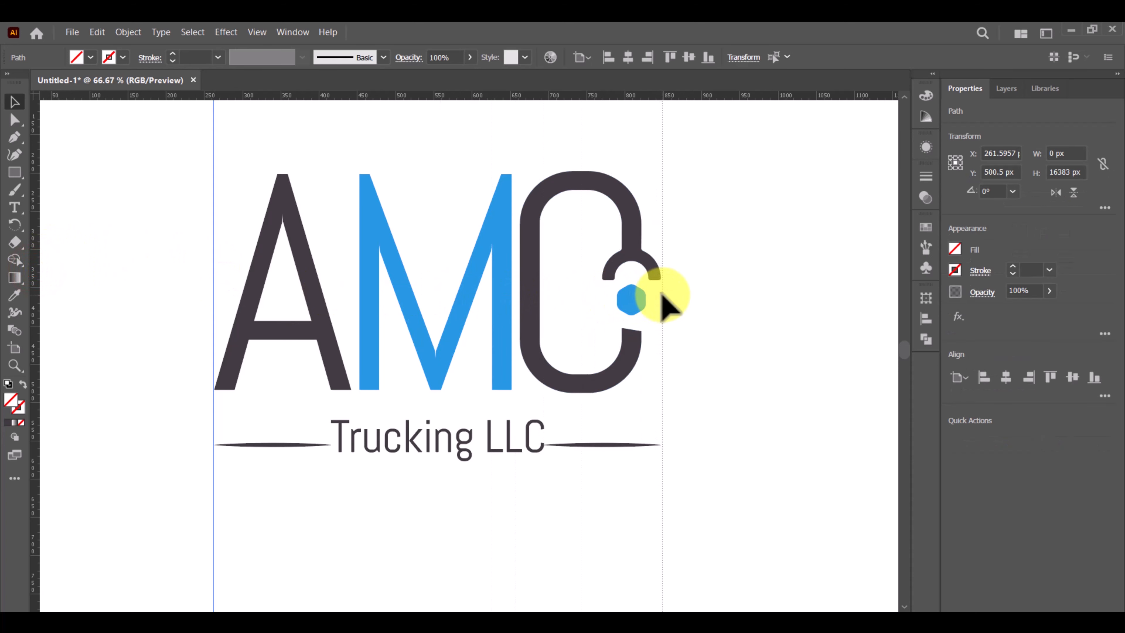
drag(660, 294, 661, 294)
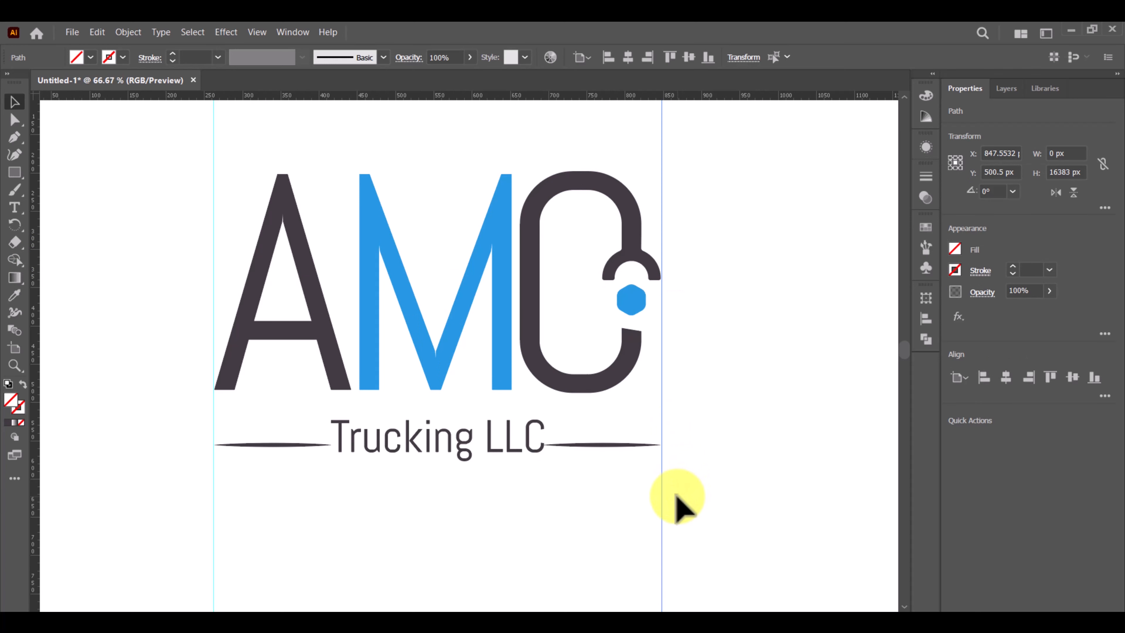
click(678, 496)
Raise the tapered line after "LLC" about 6 px to the vertical middle of the text, keeping its end on the guide.
key(z)
click(383, 462)
click(384, 462)
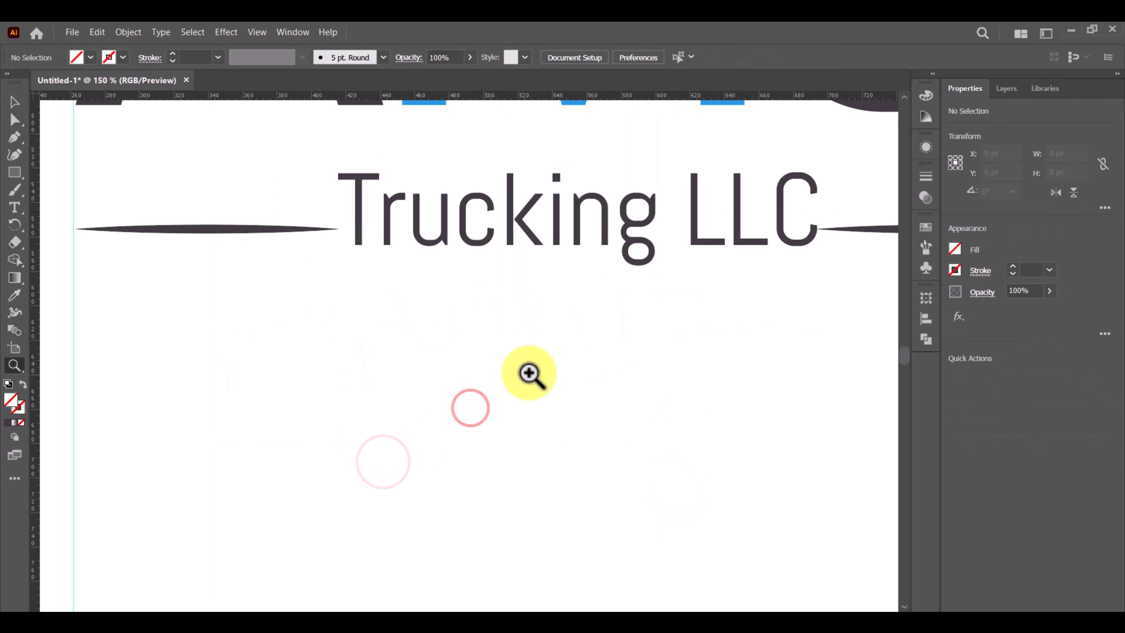
drag(534, 368, 487, 461)
click(15, 103)
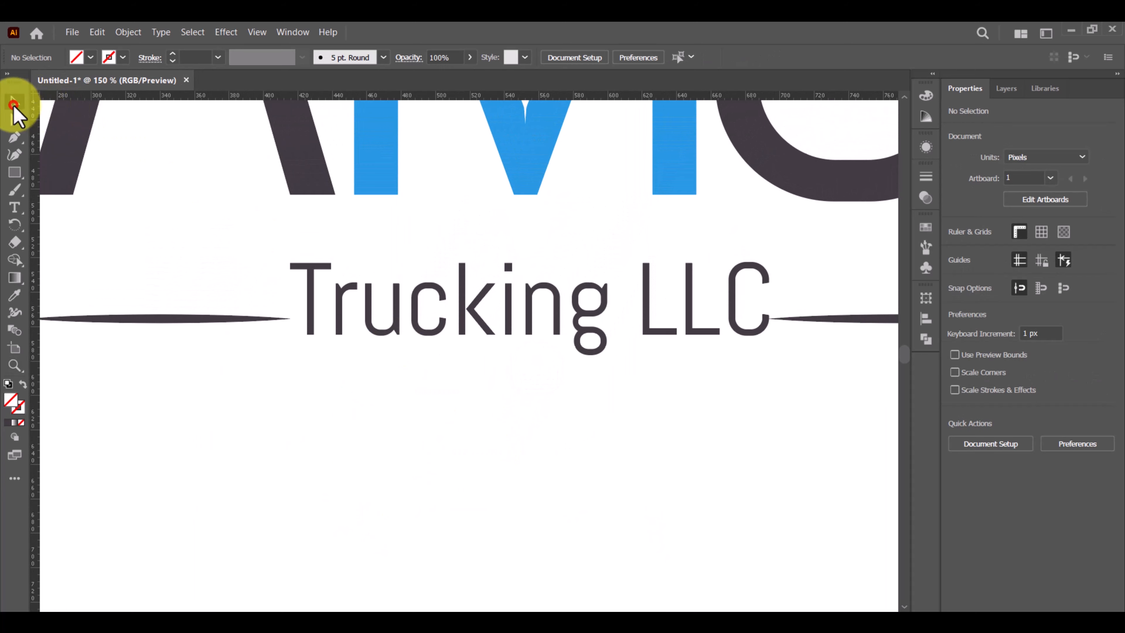
drag(257, 348, 342, 361)
drag(574, 414, 360, 402)
drag(582, 426, 442, 433)
drag(603, 324, 599, 310)
drag(545, 439, 683, 447)
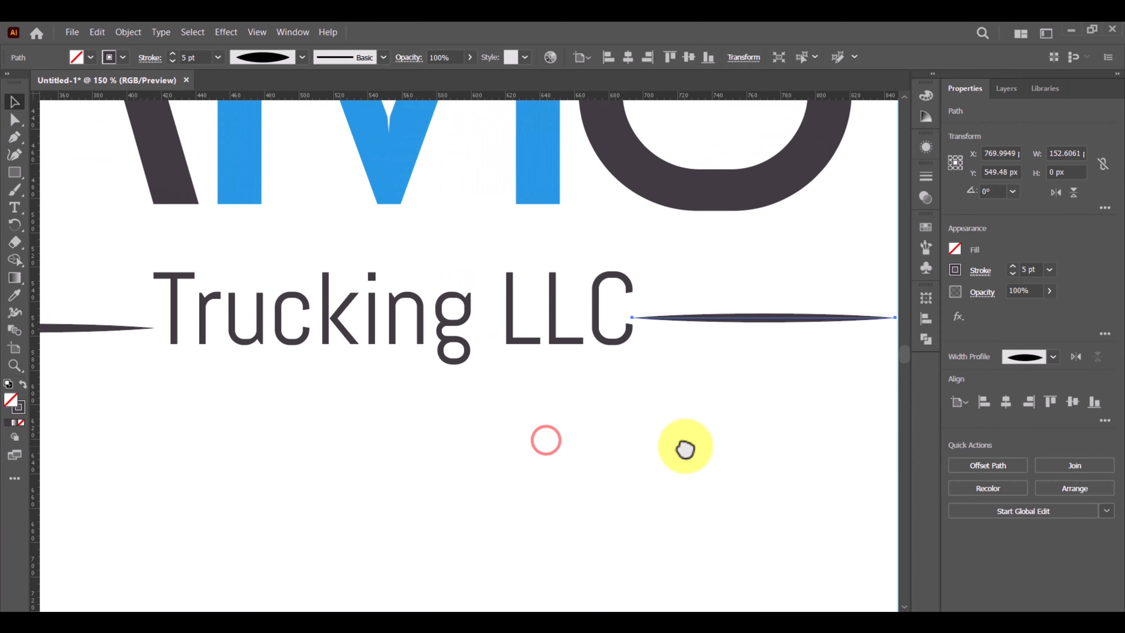
Vertically centre-align the two tapered lines with each other and nudge them up 7 px.
shift+click(131, 327)
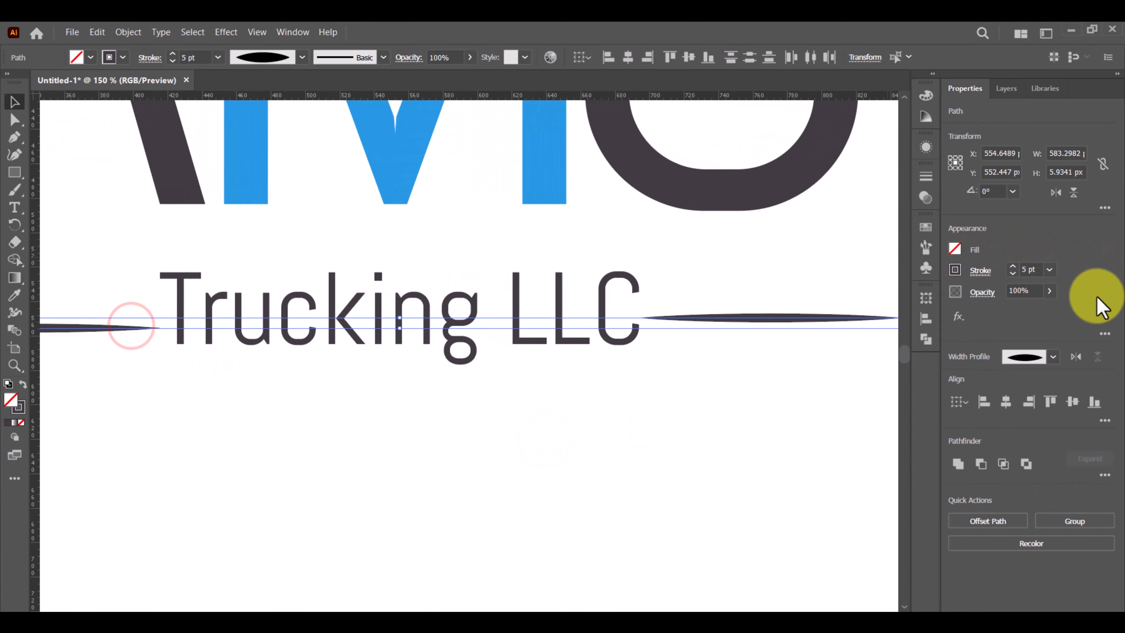
click(1072, 402)
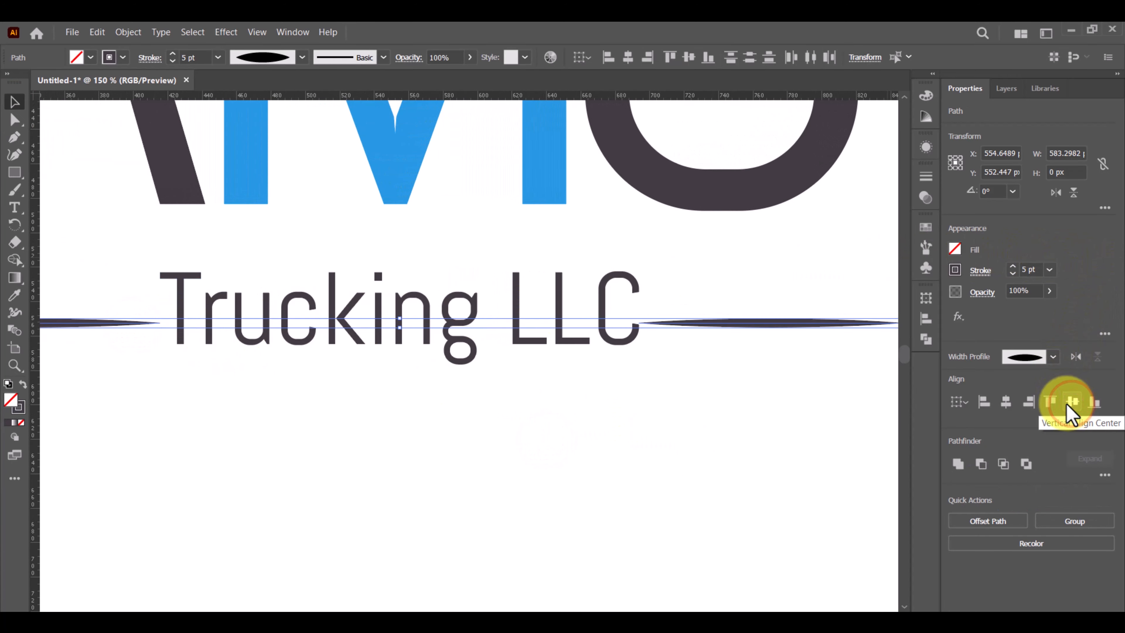
key(ctrl+minus)
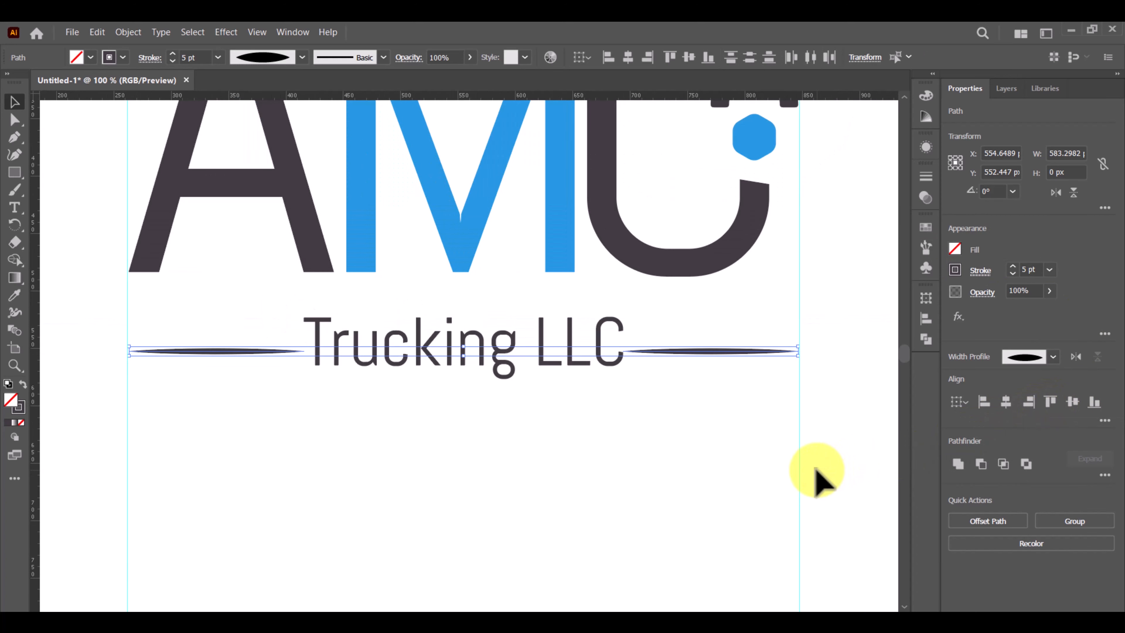
key(Up)
key(Up)
key(Up)
key(Up)
key(Up)
key(Up)
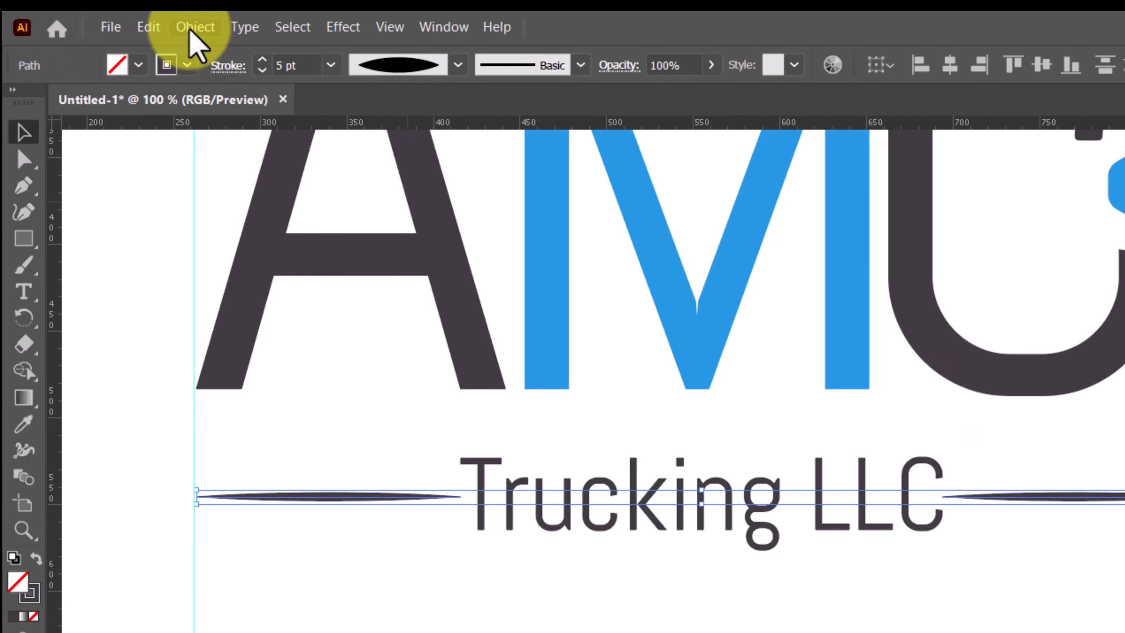
Expand the appearance of the two tapered lines into filled shapes and group them together.
click(193, 28)
click(257, 296)
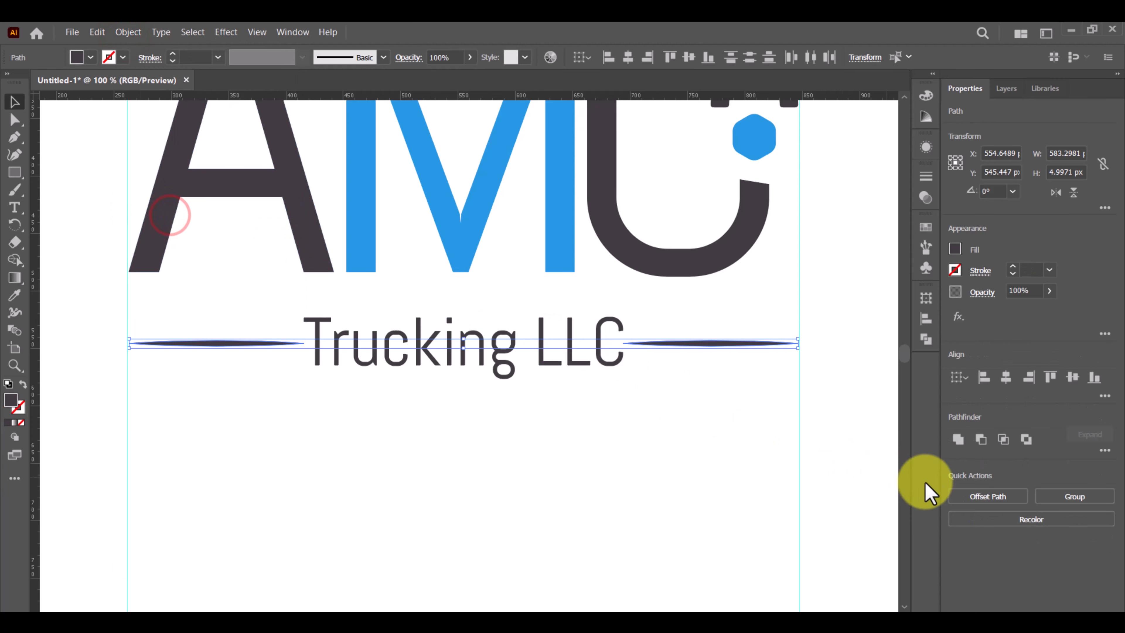
click(1042, 497)
click(517, 455)
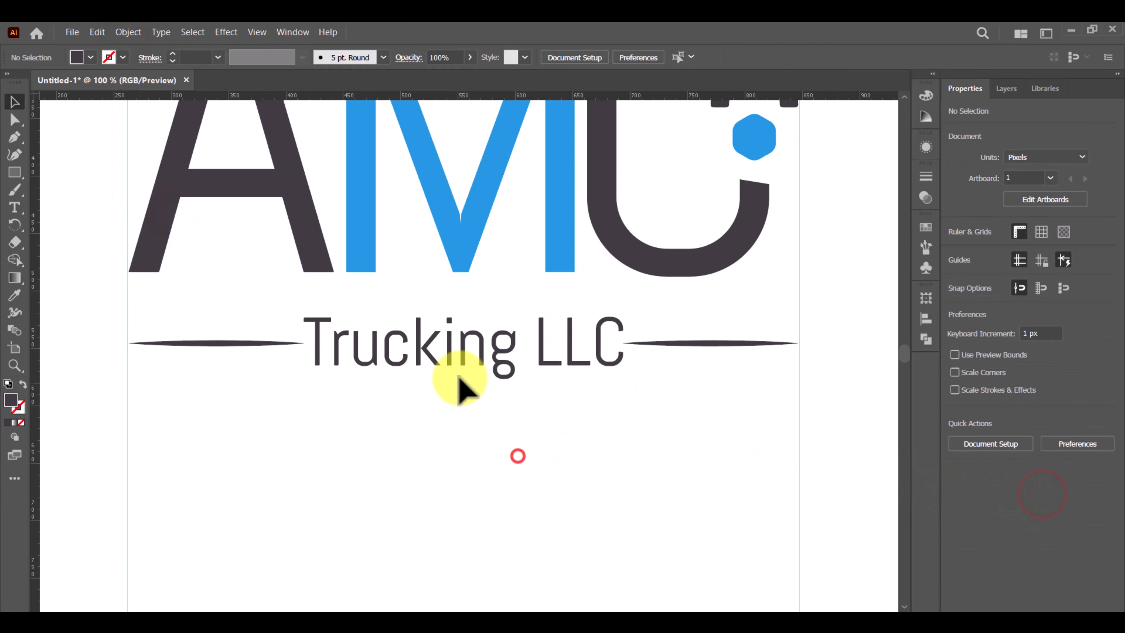
Vertically centre-align the "Trucking LLC" text with the grouped tapered lines on both sides of it.
click(398, 361)
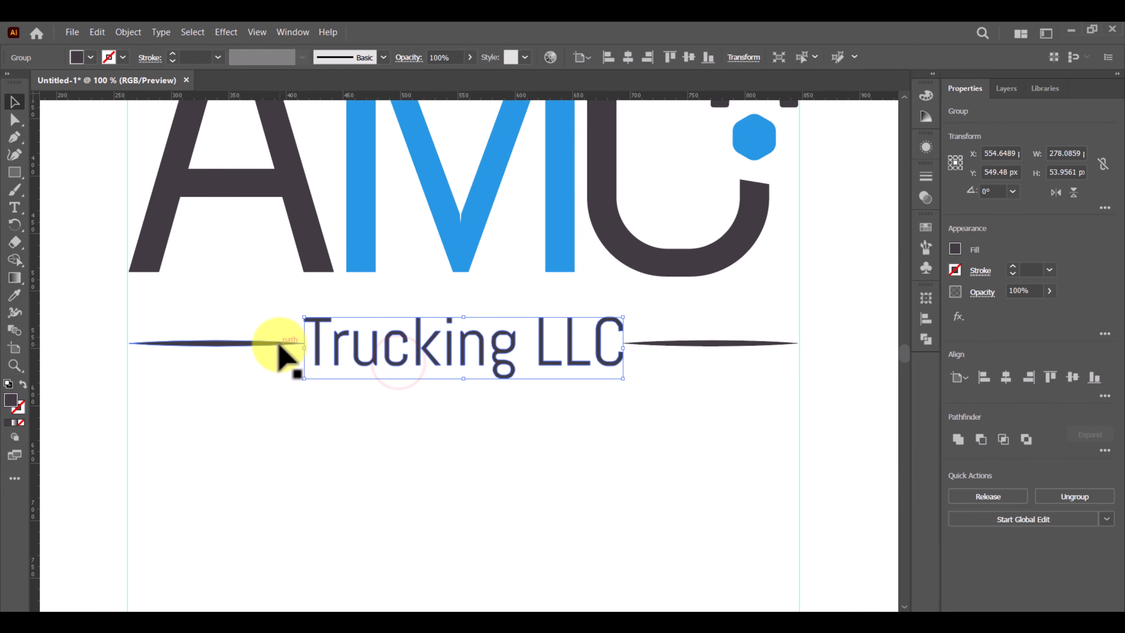
shift+click(280, 346)
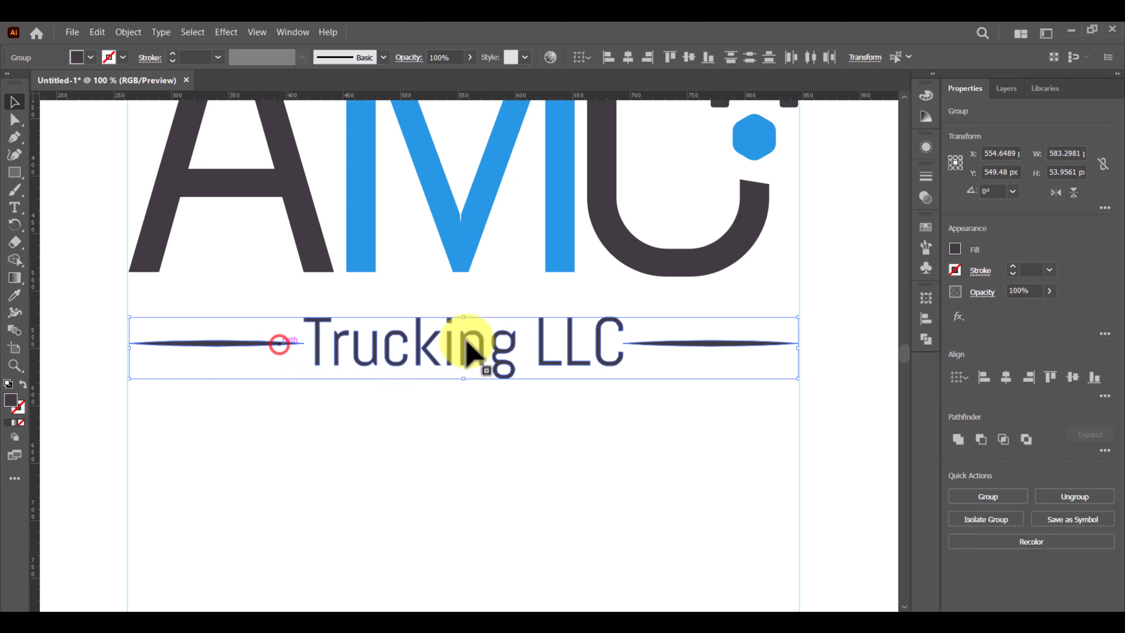
click(1076, 378)
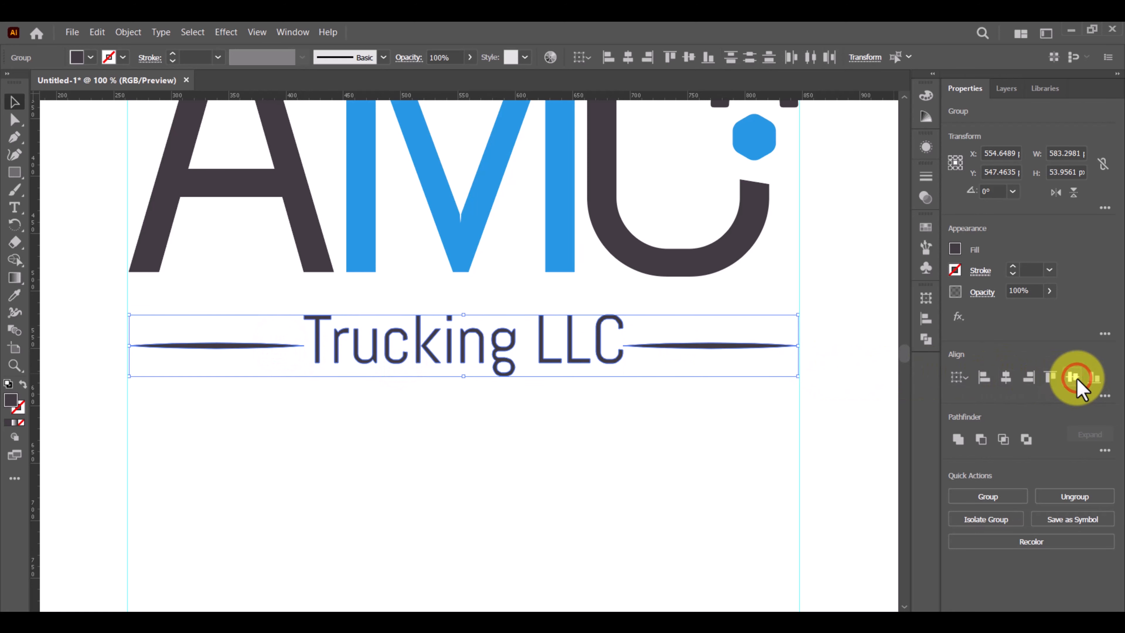
click(1105, 396)
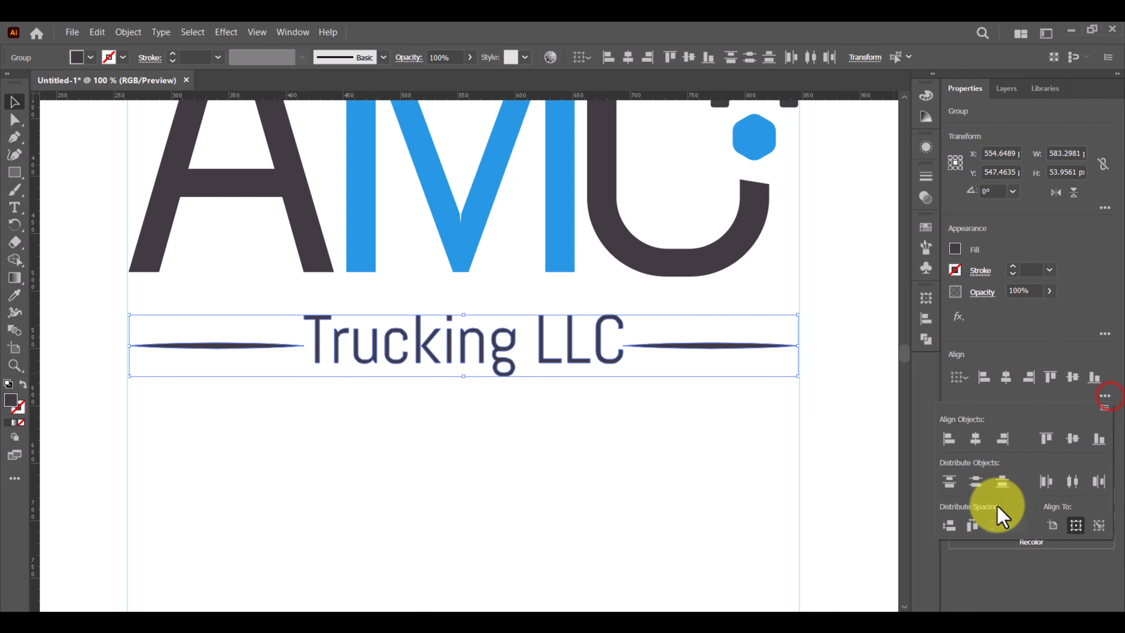
click(949, 526)
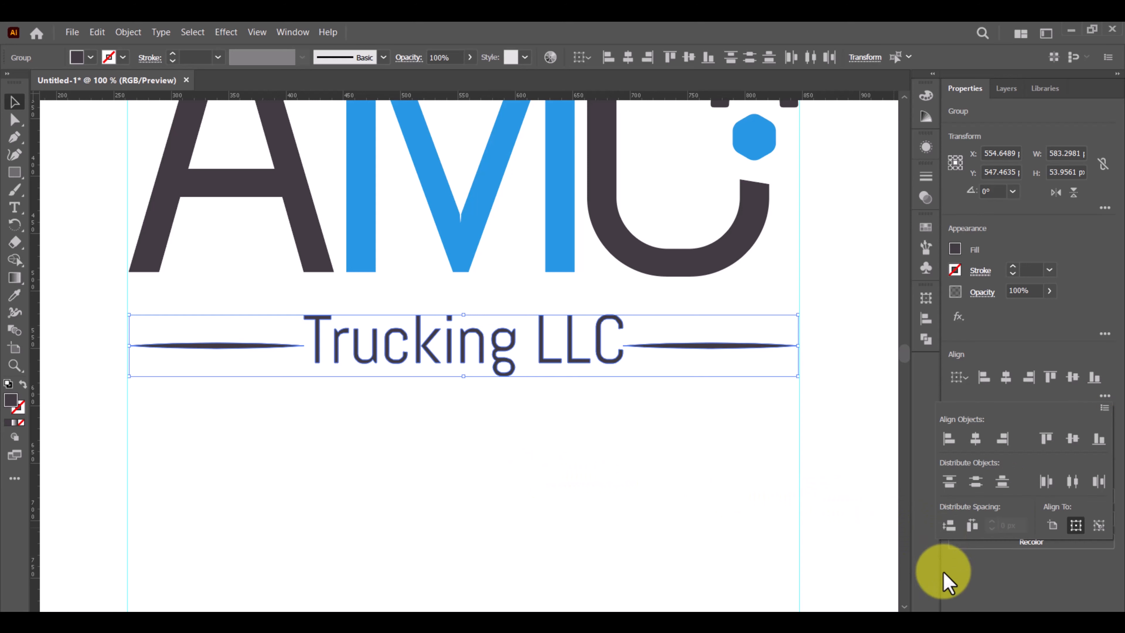
click(933, 567)
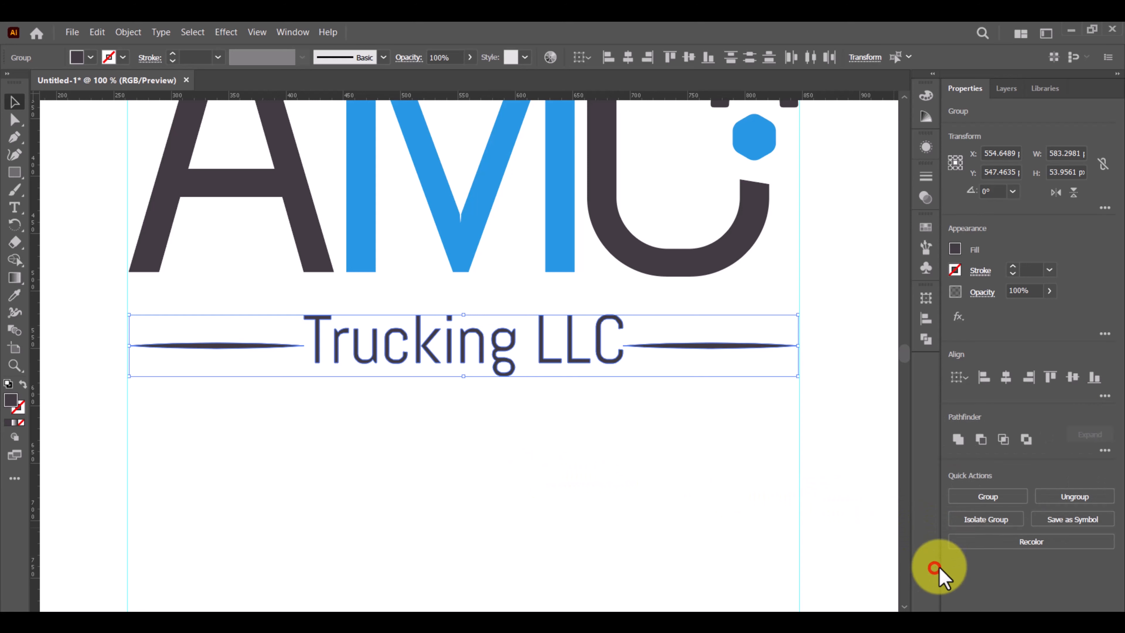
Group the "Trucking LLC" text with its two tapered lines.
click(991, 498)
click(483, 502)
click(374, 362)
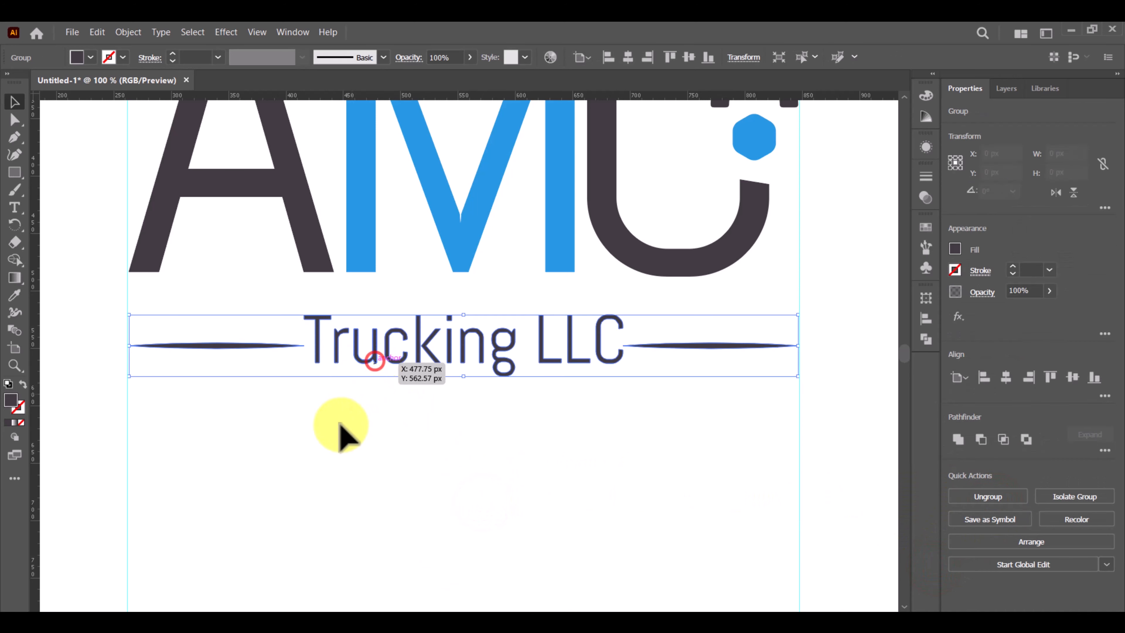
click(337, 440)
Delete the two vertical guides at the outer edges of the logo.
key(ctrl+minus)
key(ctrl+minus)
key(ctrl+minus)
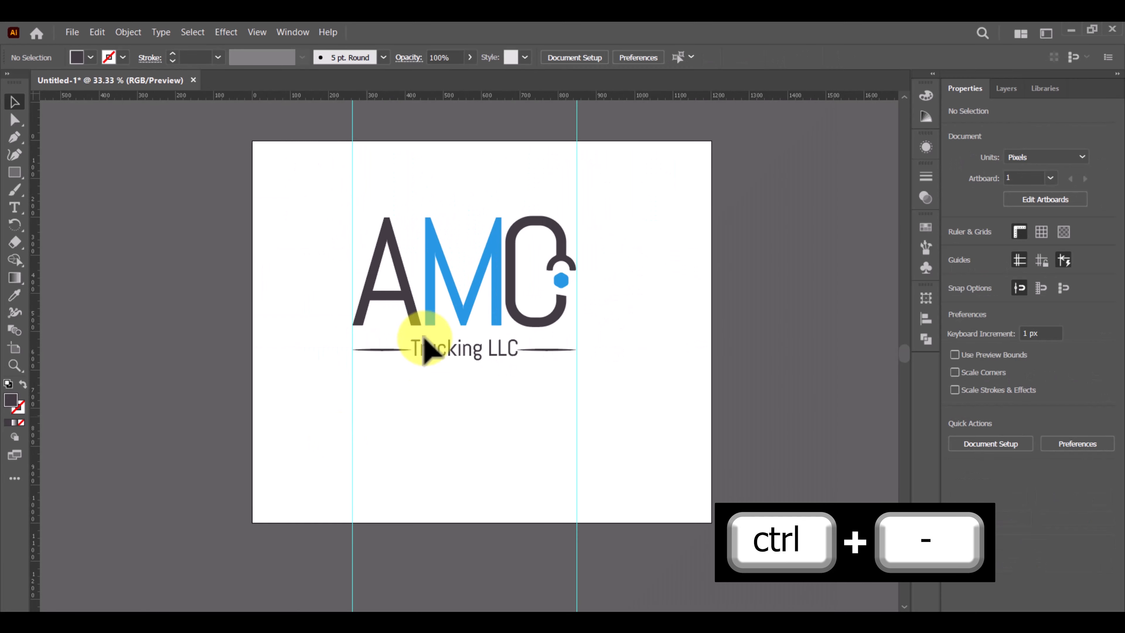
click(575, 120)
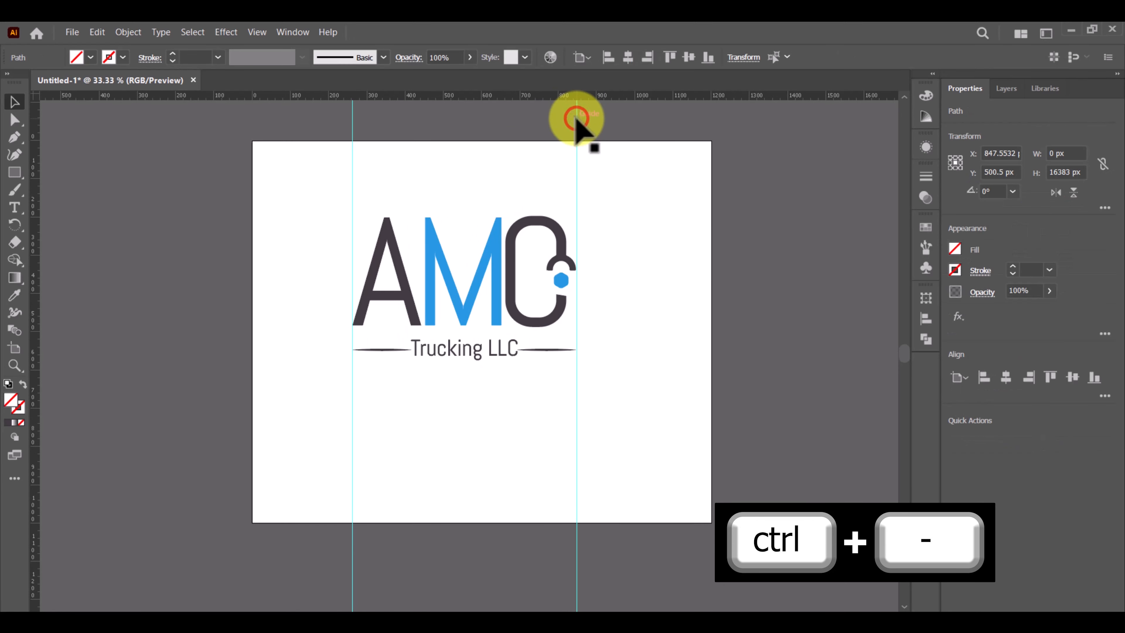
key(Delete)
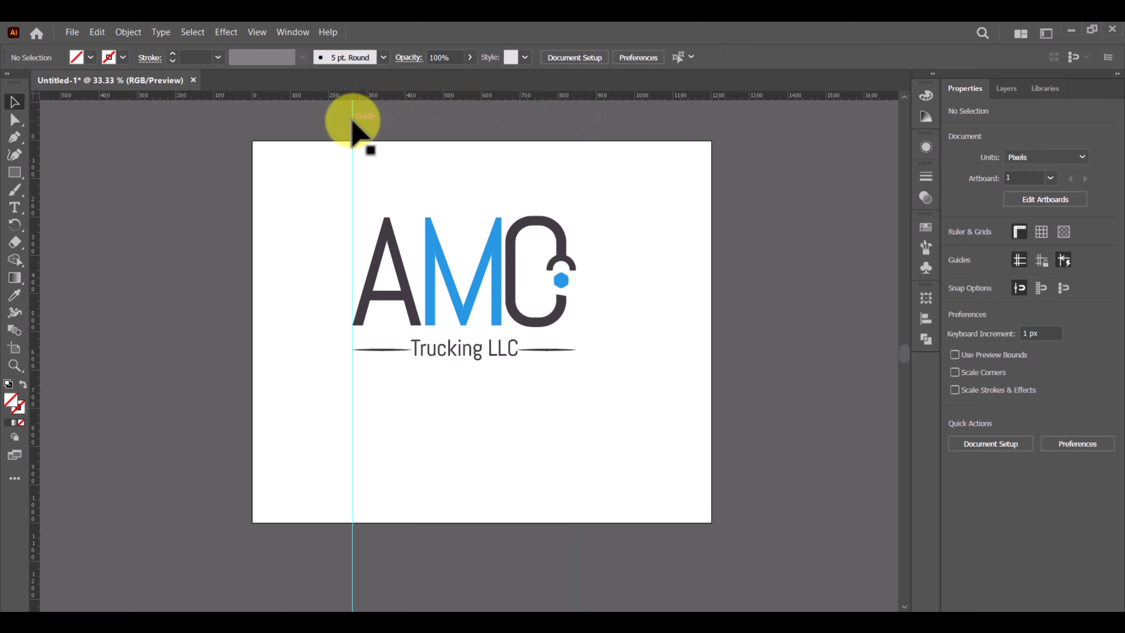
click(352, 121)
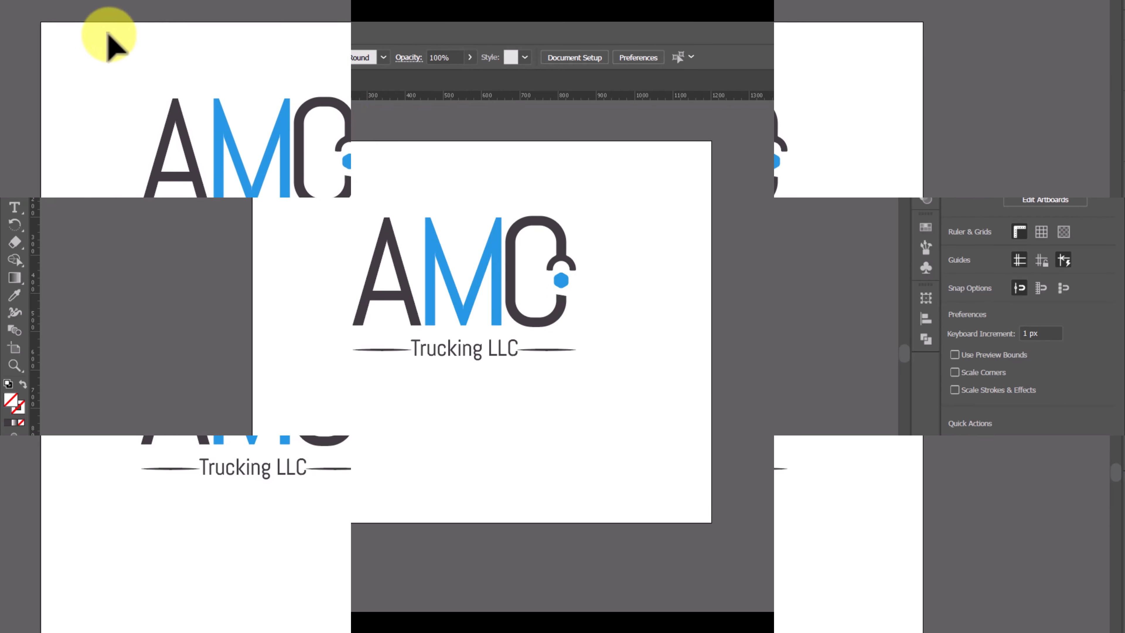
Move the whole logo to the middle of the artboard and enlarge it proportionally from its centre to about 968 by 625 px.
drag(319, 153, 711, 511)
drag(475, 290, 492, 330)
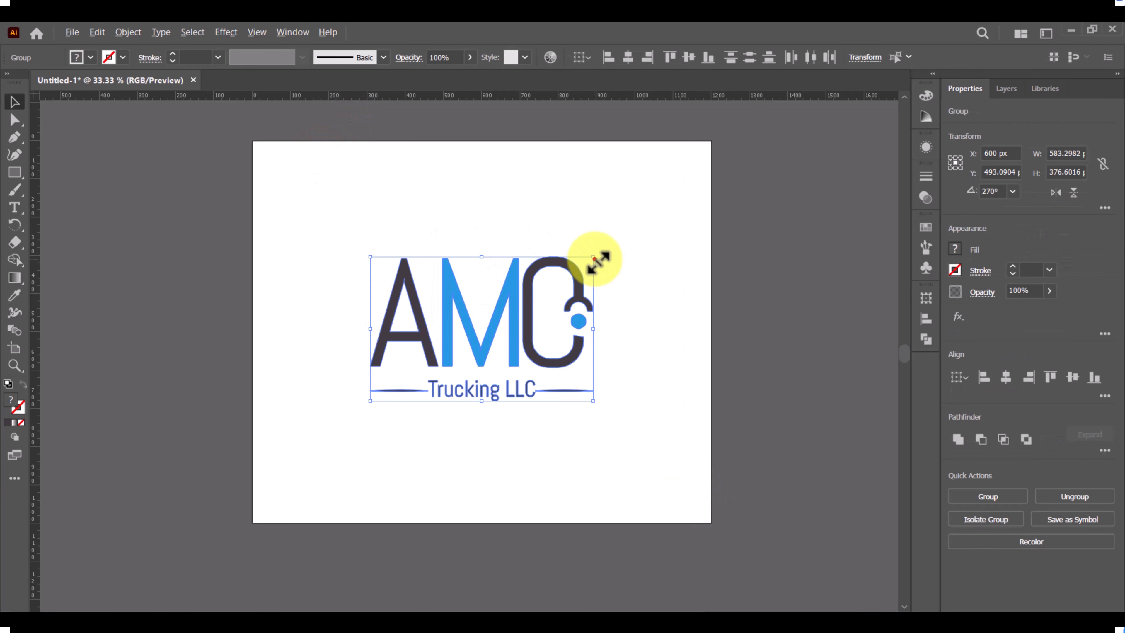
drag(595, 257, 669, 199)
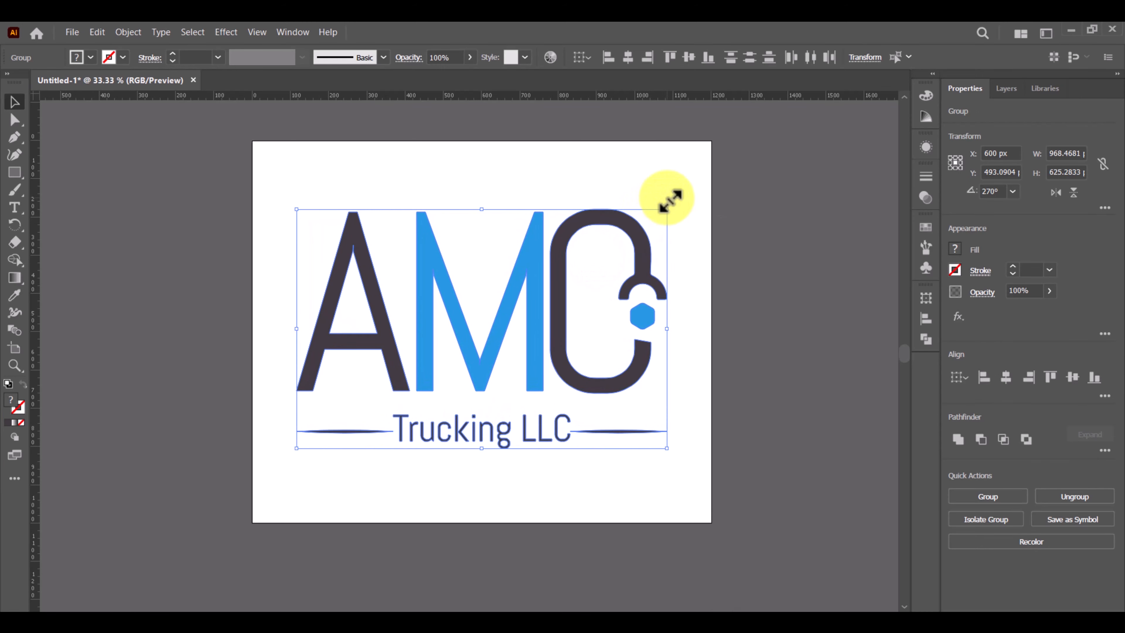
click(584, 159)
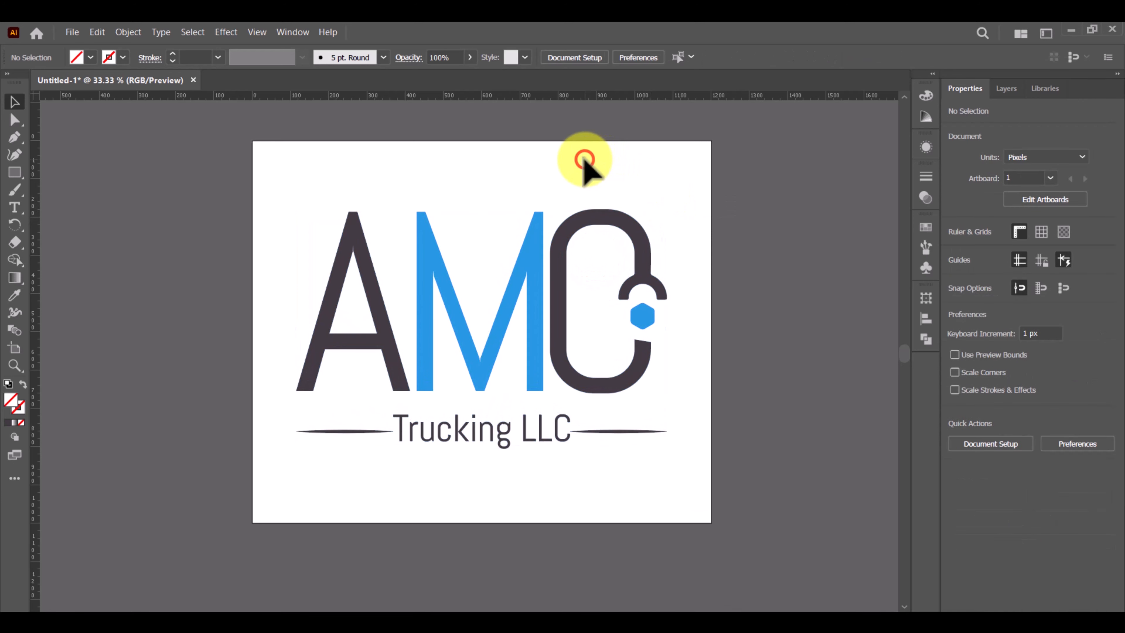